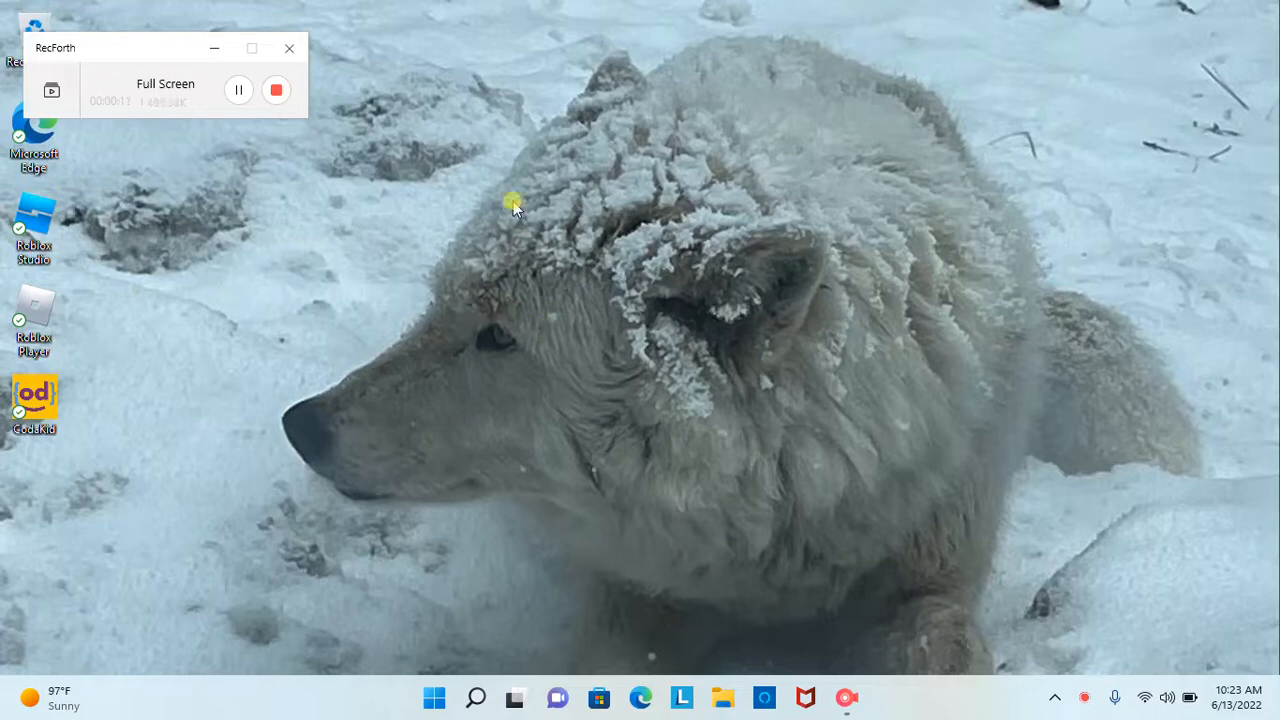
# Open the Roblox website in Microsoft Edge and launch Roblox Studio from its Create page.
pyautogui.click(513, 293)
pyautogui.click(641, 697)
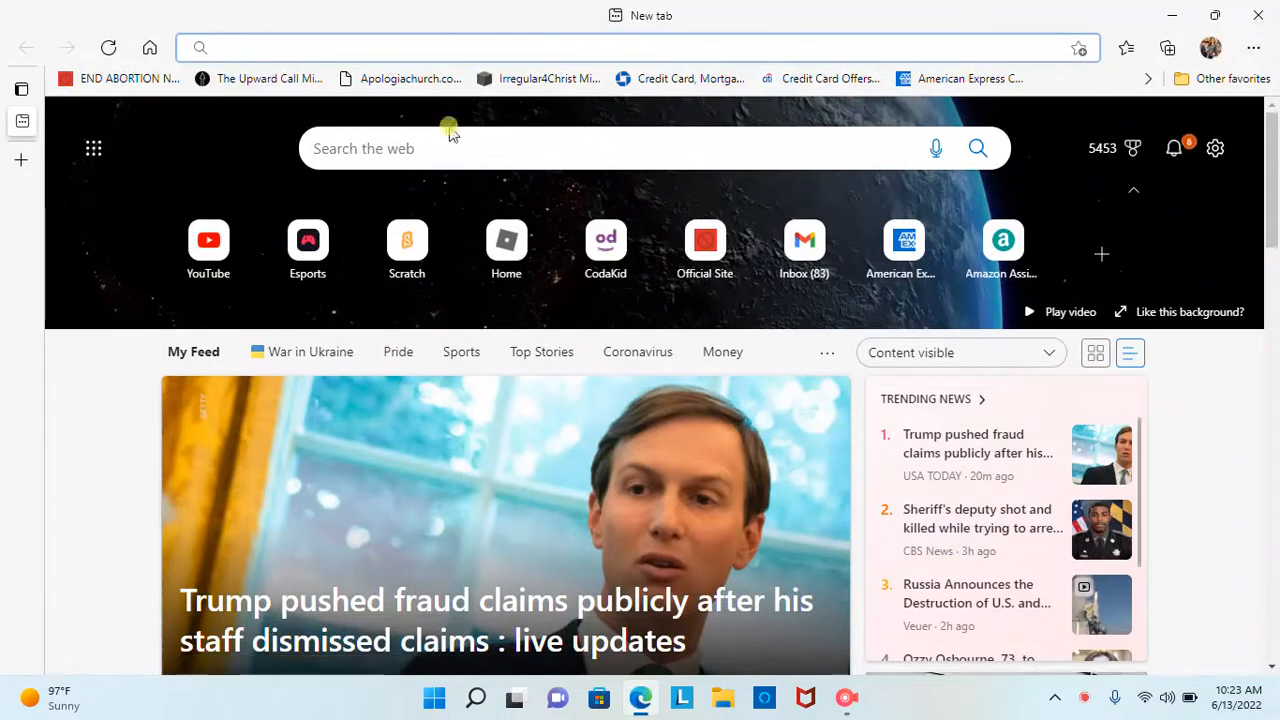
pyautogui.click(503, 238)
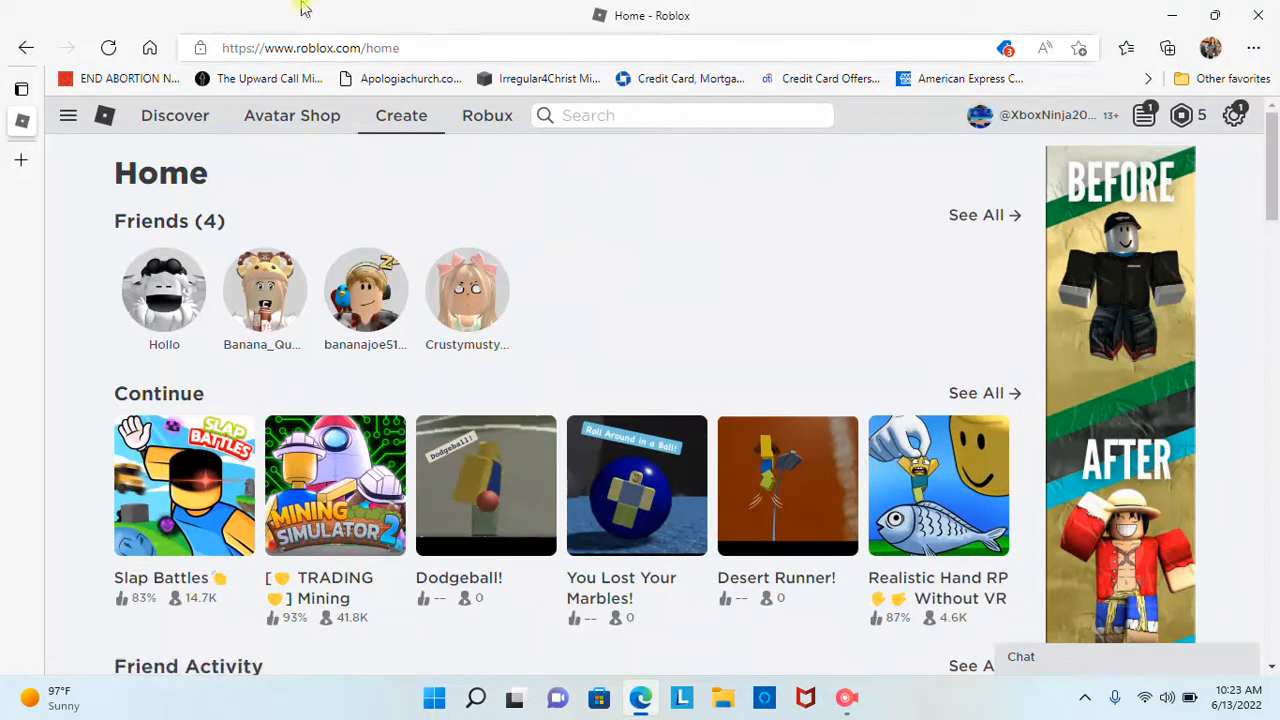
pyautogui.click(402, 116)
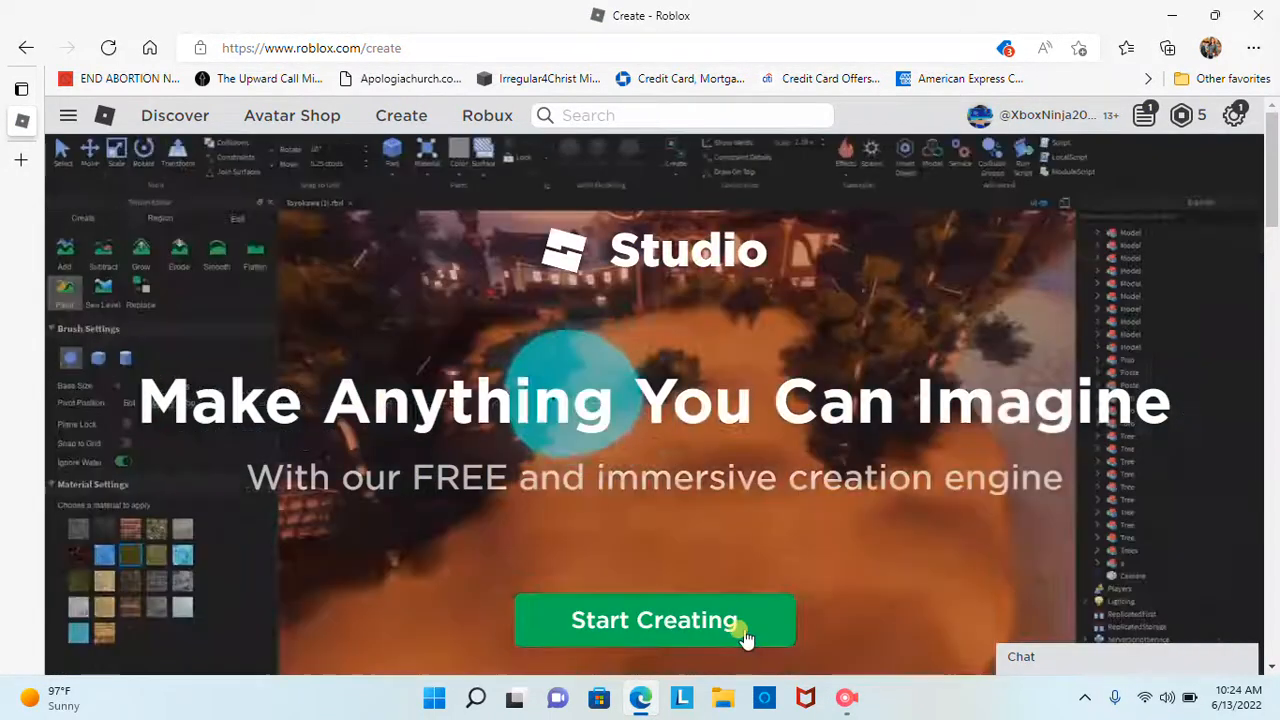
pyautogui.click(746, 628)
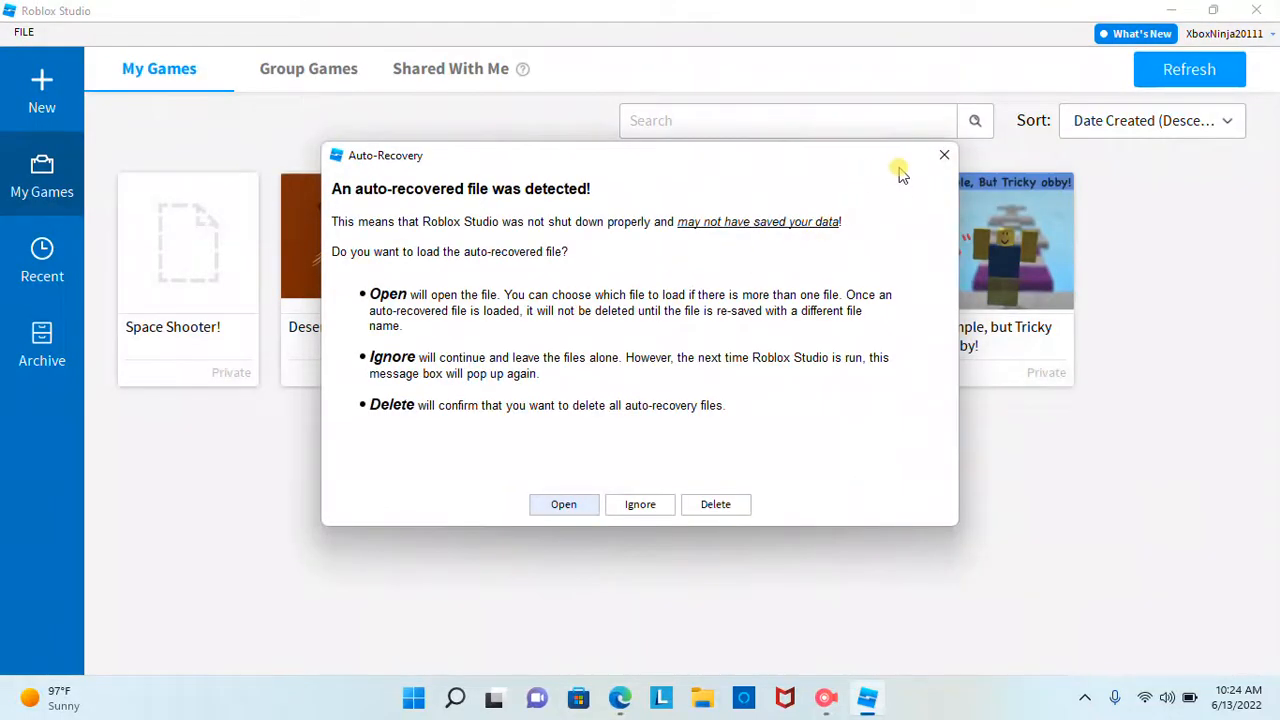
# Dismiss the auto-recovery prompt and create a new place from the Classic Baseplate template.
pyautogui.click(947, 154)
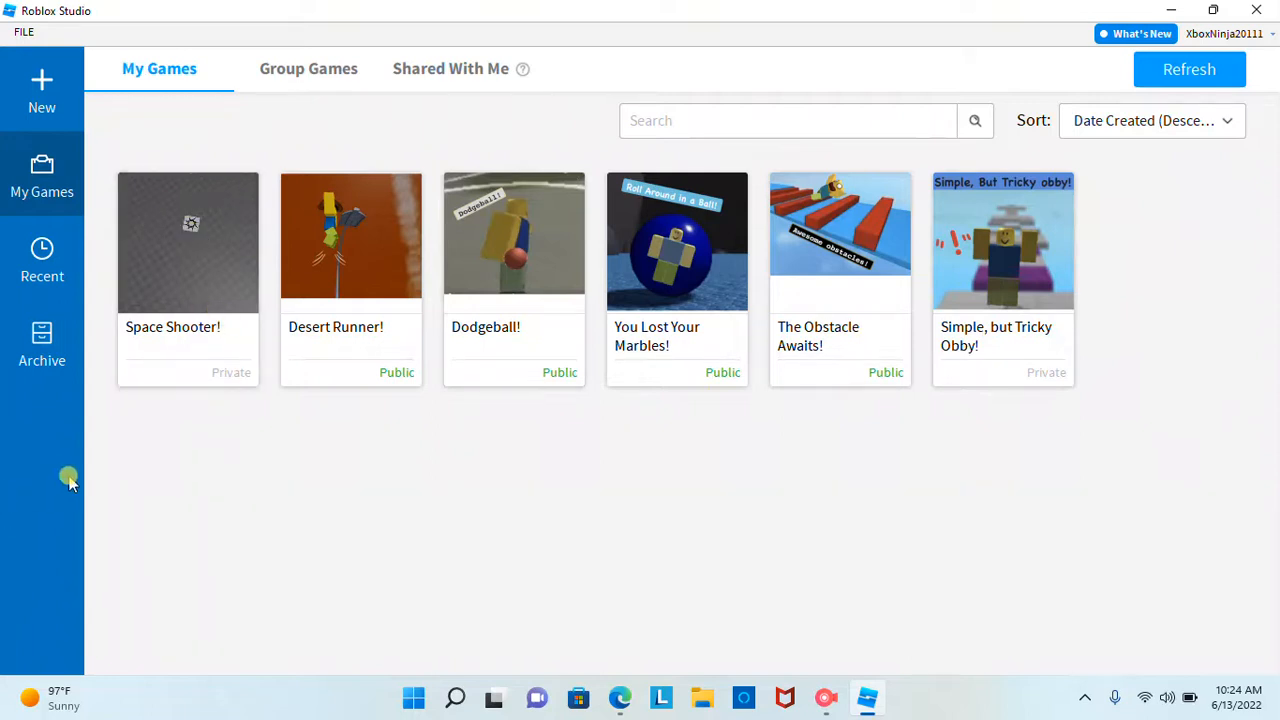
pyautogui.click(41, 93)
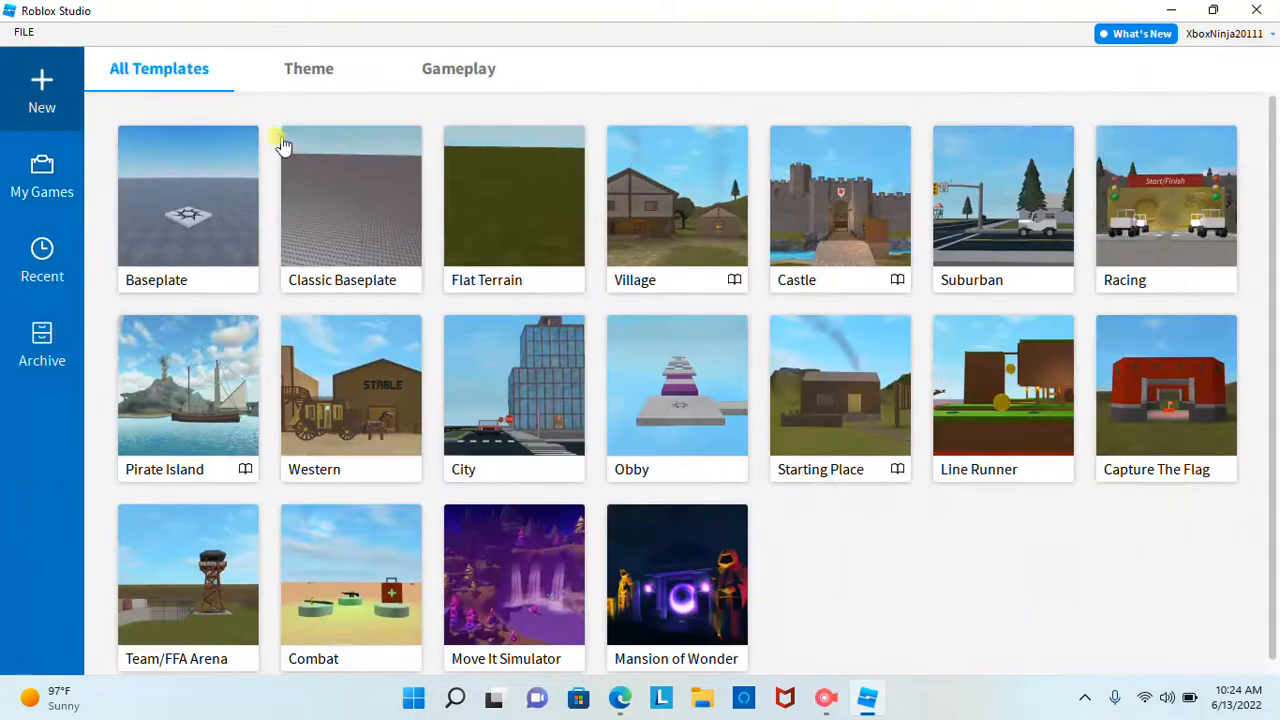
pyautogui.scroll(-1, 650, 365)
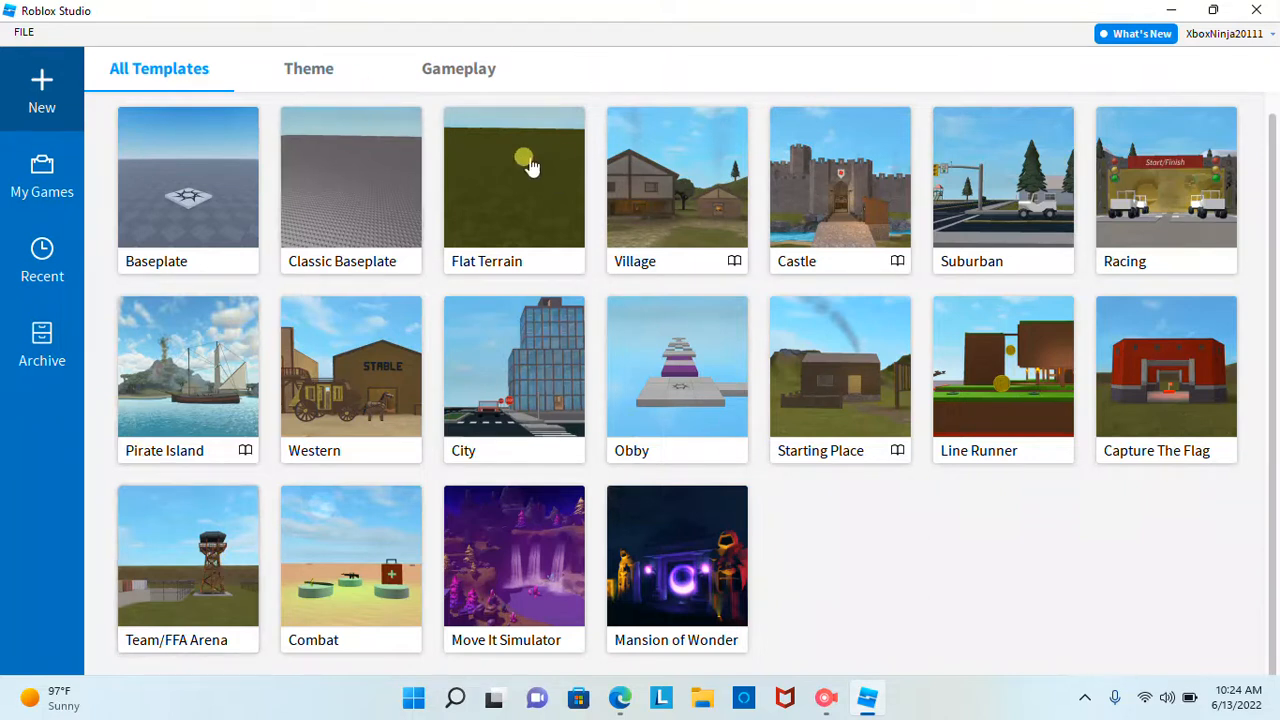
pyautogui.click(313, 175)
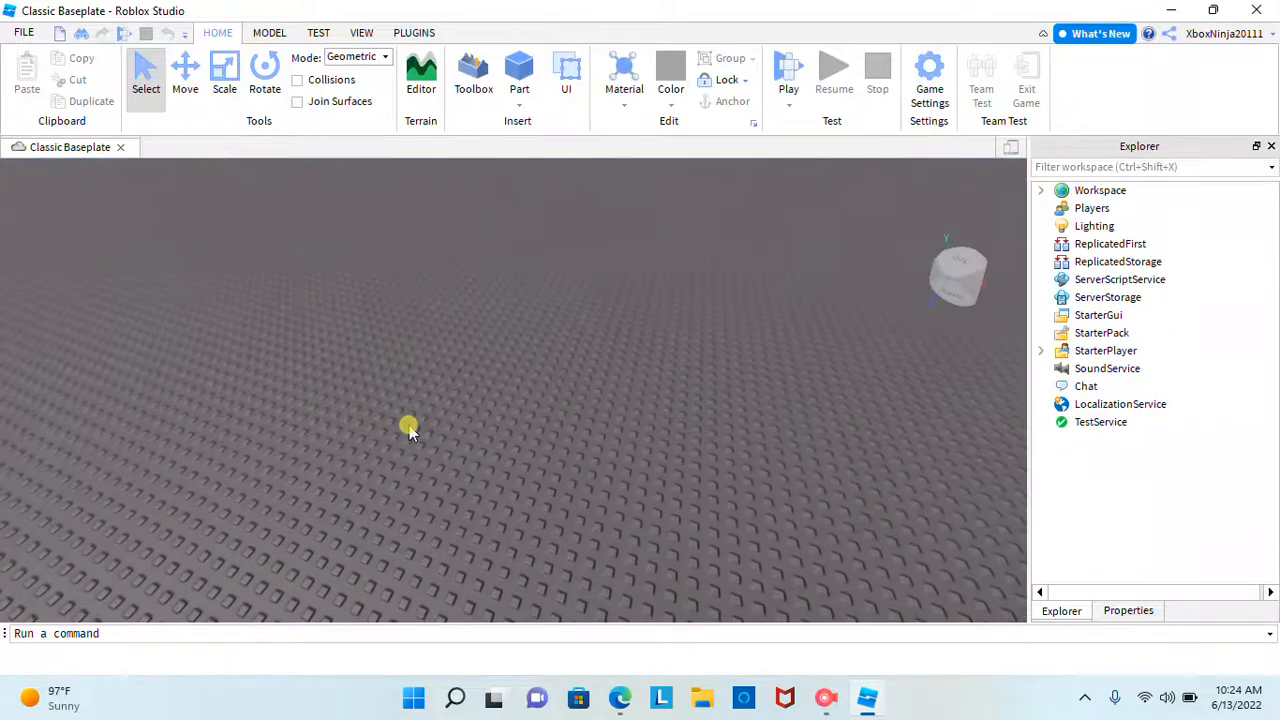
# Look around the empty baseplate from several angles and try the front and bottom views of the orientation cube.
pyautogui.moveTo(409, 428); pyautogui.dragTo(380, 494, button='right')
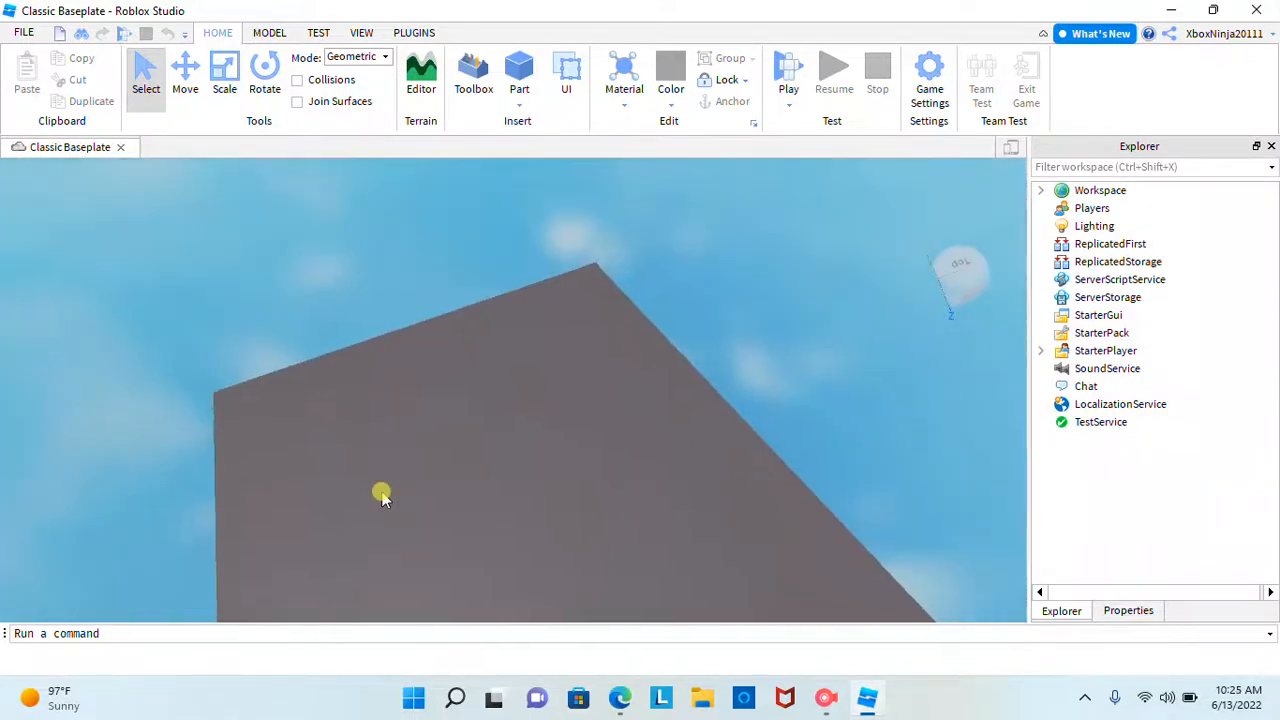
pyautogui.moveTo(437, 431); pyautogui.dragTo(381, 401, button='right')
pyautogui.moveTo(663, 331); pyautogui.dragTo(663, 334, button='right')
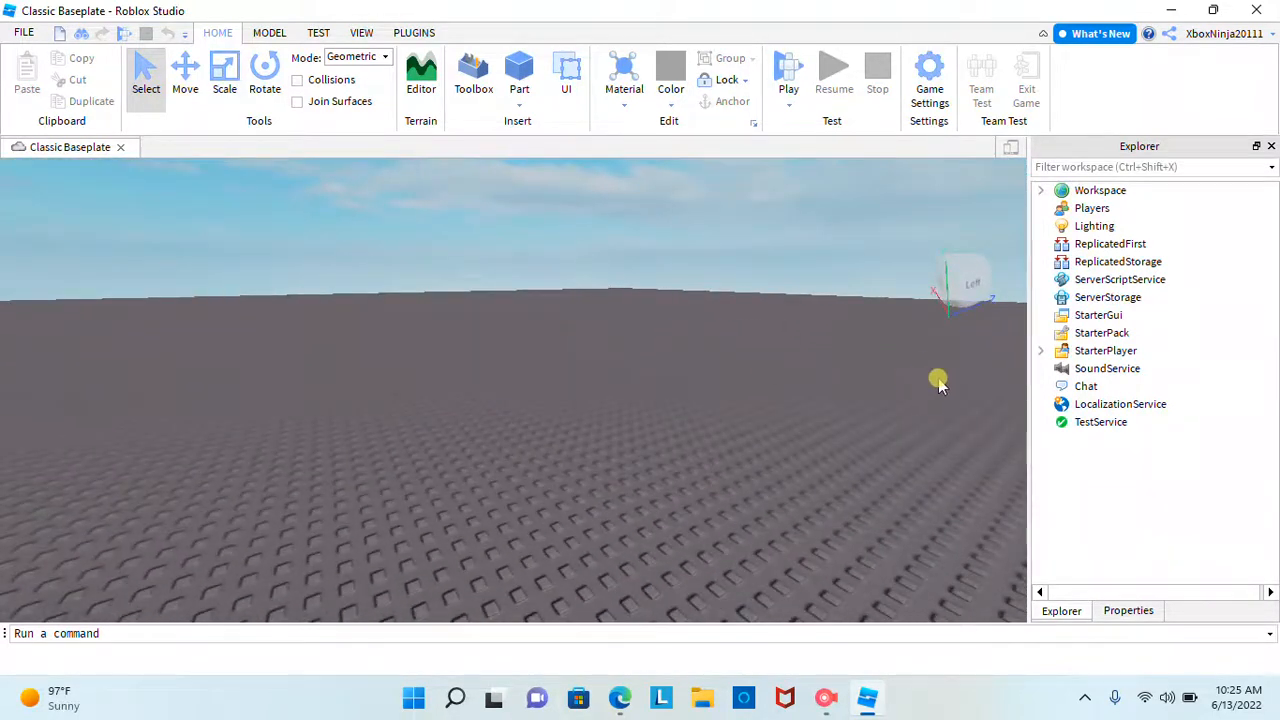
pyautogui.moveTo(981, 381); pyautogui.dragTo(917, 285, button='right')
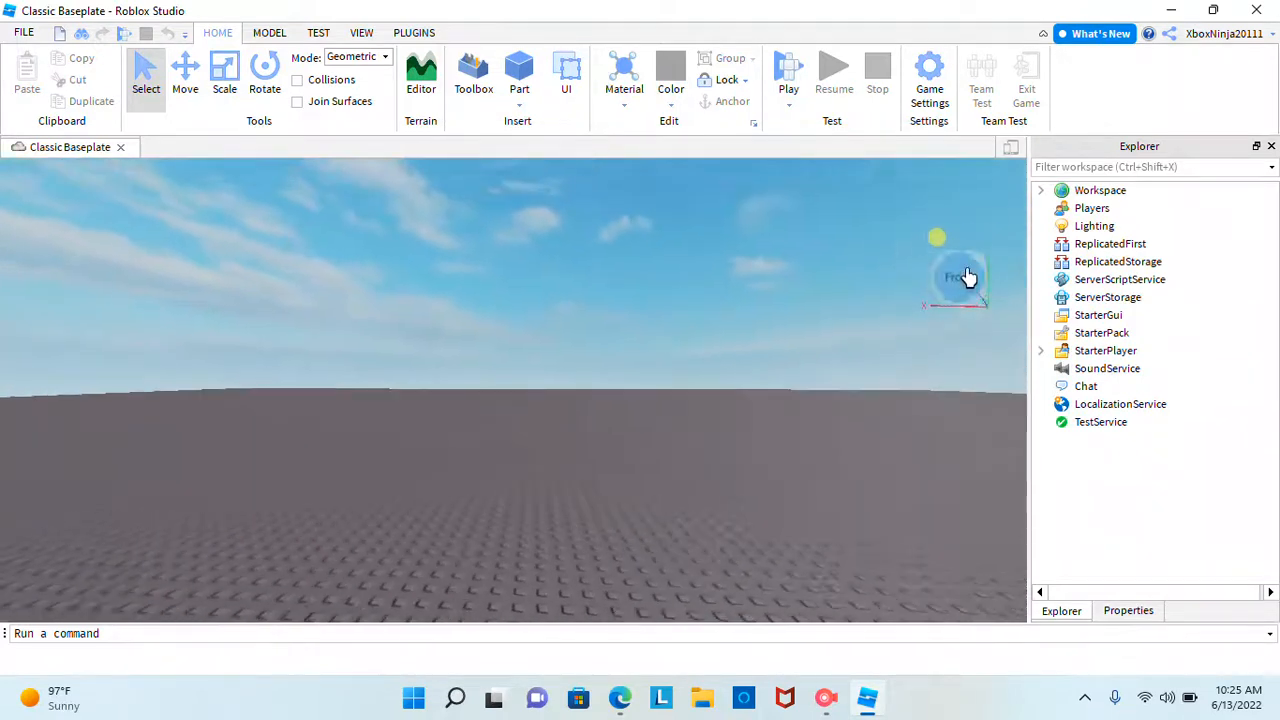
pyautogui.click(963, 281)
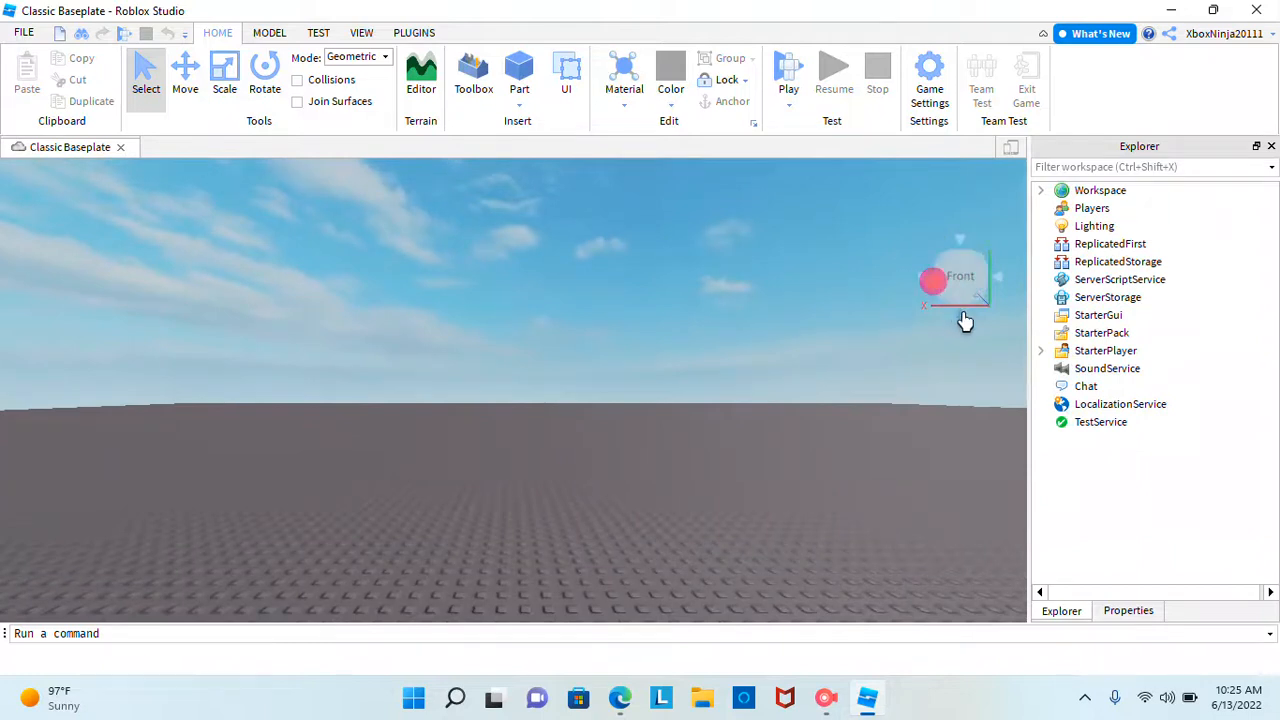
pyautogui.click(965, 320)
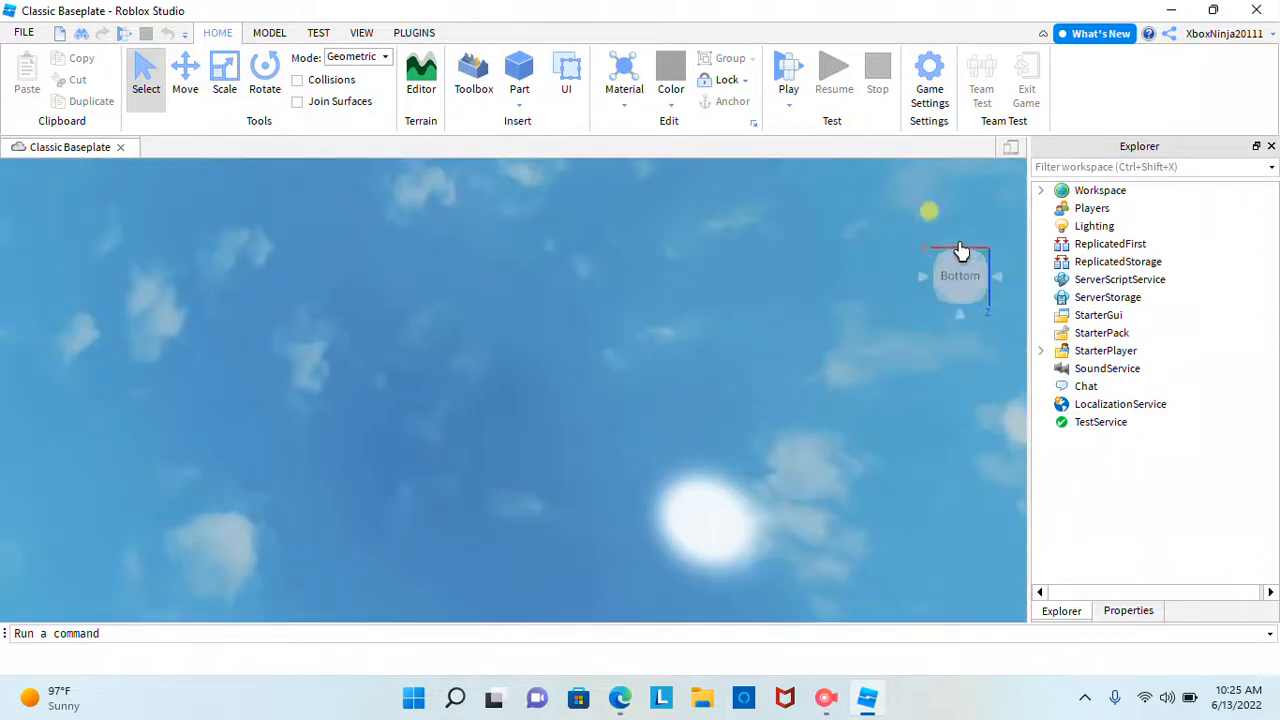
pyautogui.click(960, 245)
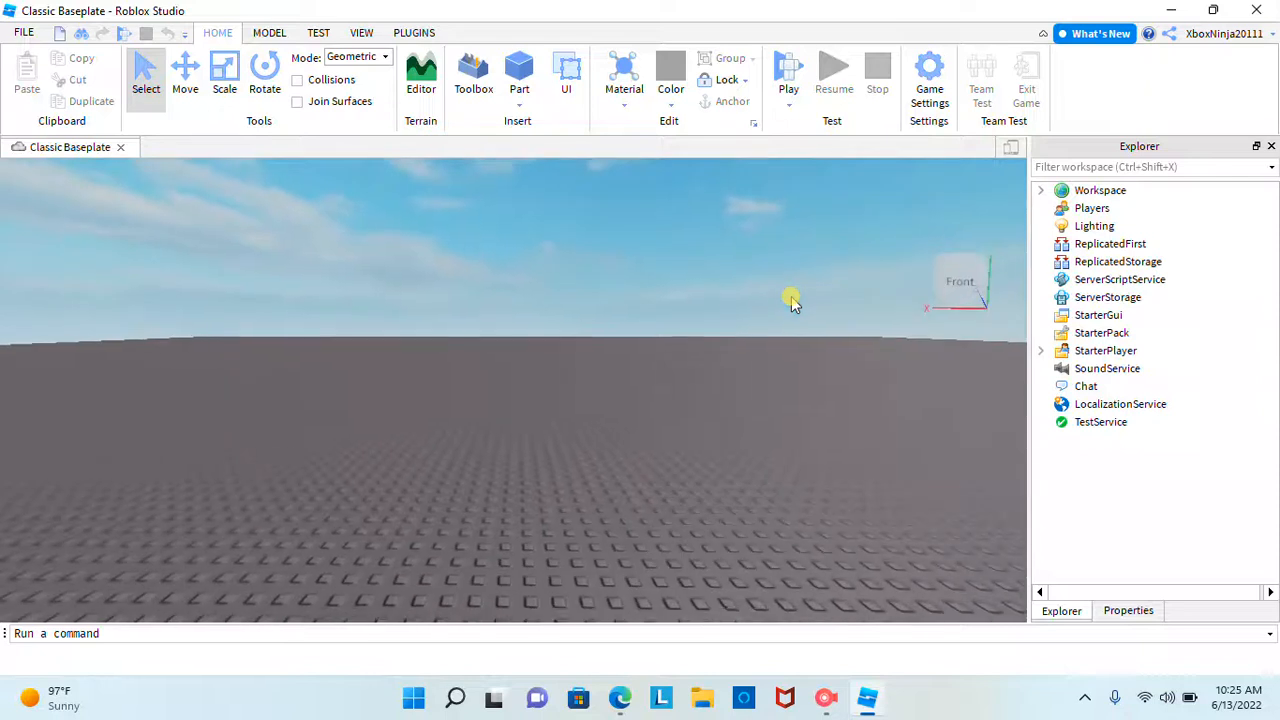
pyautogui.moveTo(621, 588); pyautogui.dragTo(621, 588, button='right')
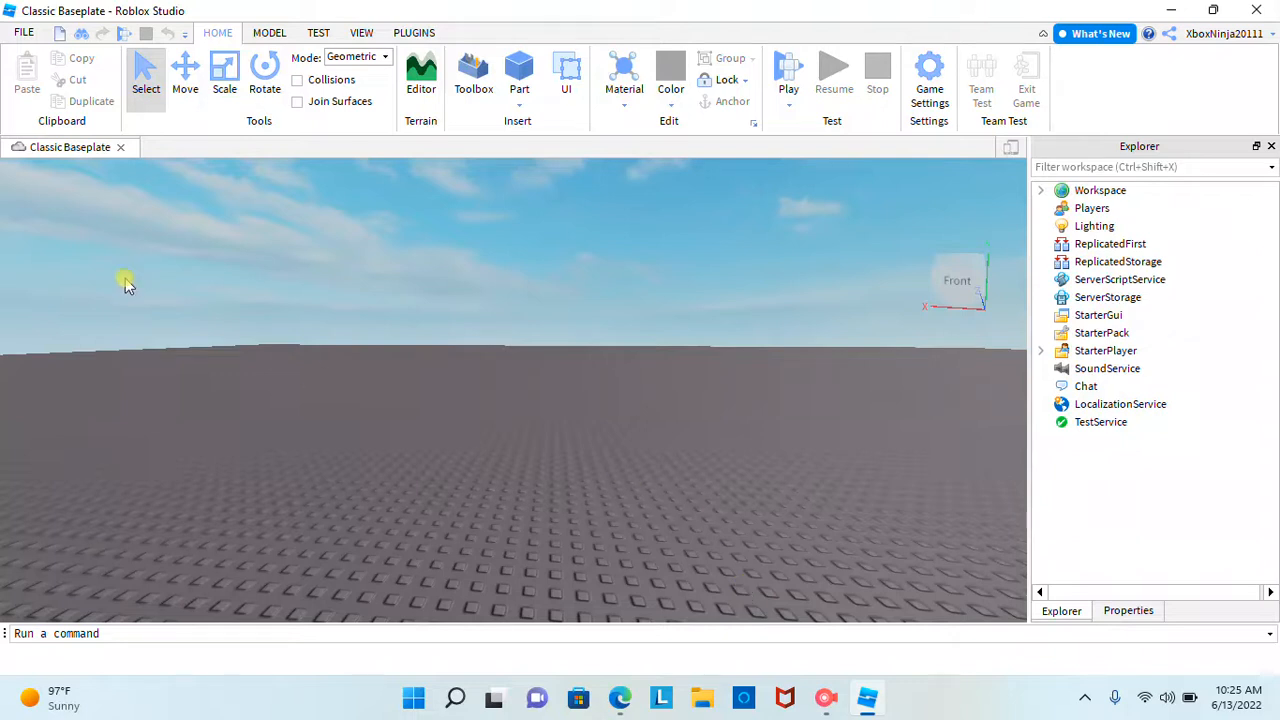
pyautogui.moveTo(913, 356); pyautogui.dragTo(888, 357, button='right')
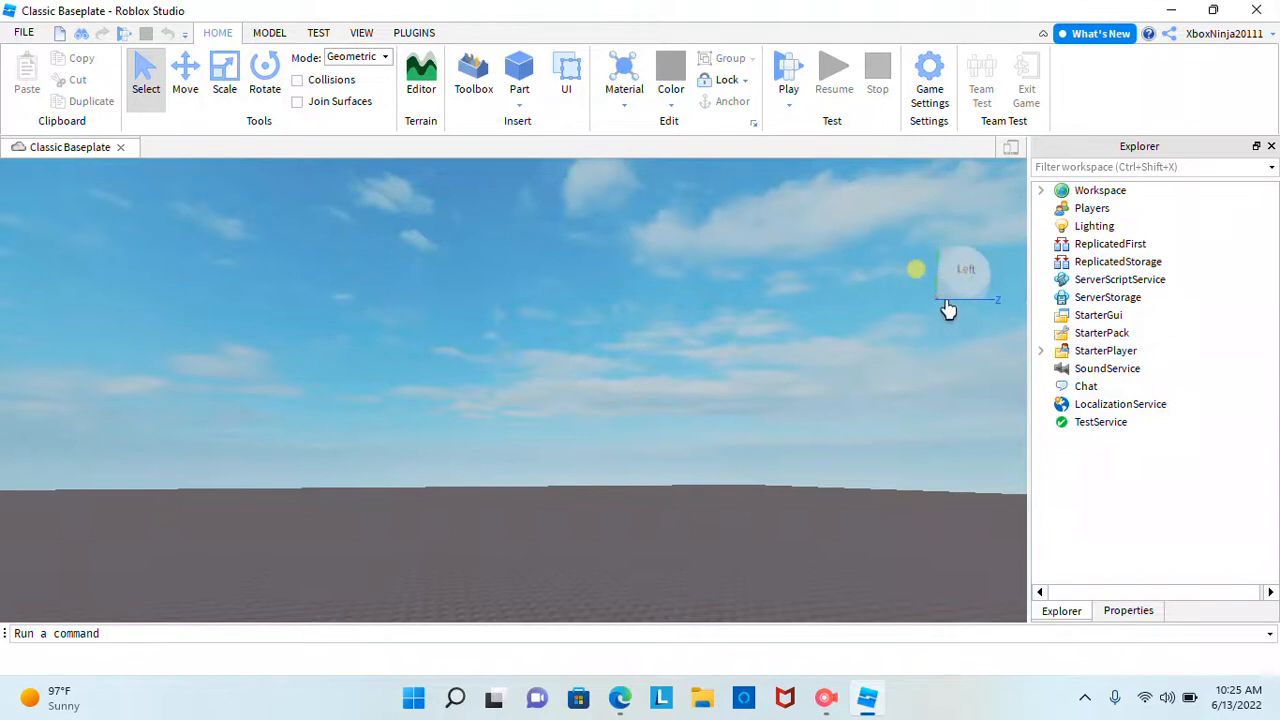
pyautogui.moveTo(910, 363); pyautogui.dragTo(910, 363, button='right')
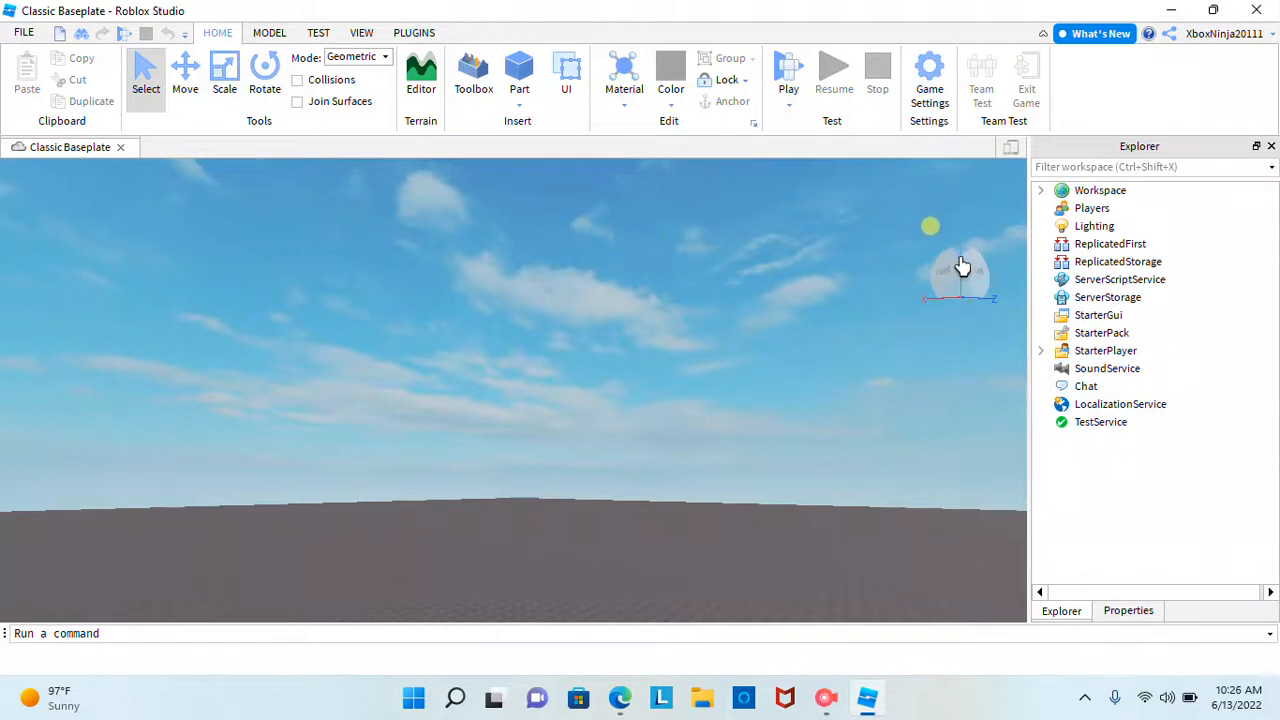
pyautogui.moveTo(892, 384); pyautogui.dragTo(914, 391, button='right')
pyautogui.click(1017, 313)
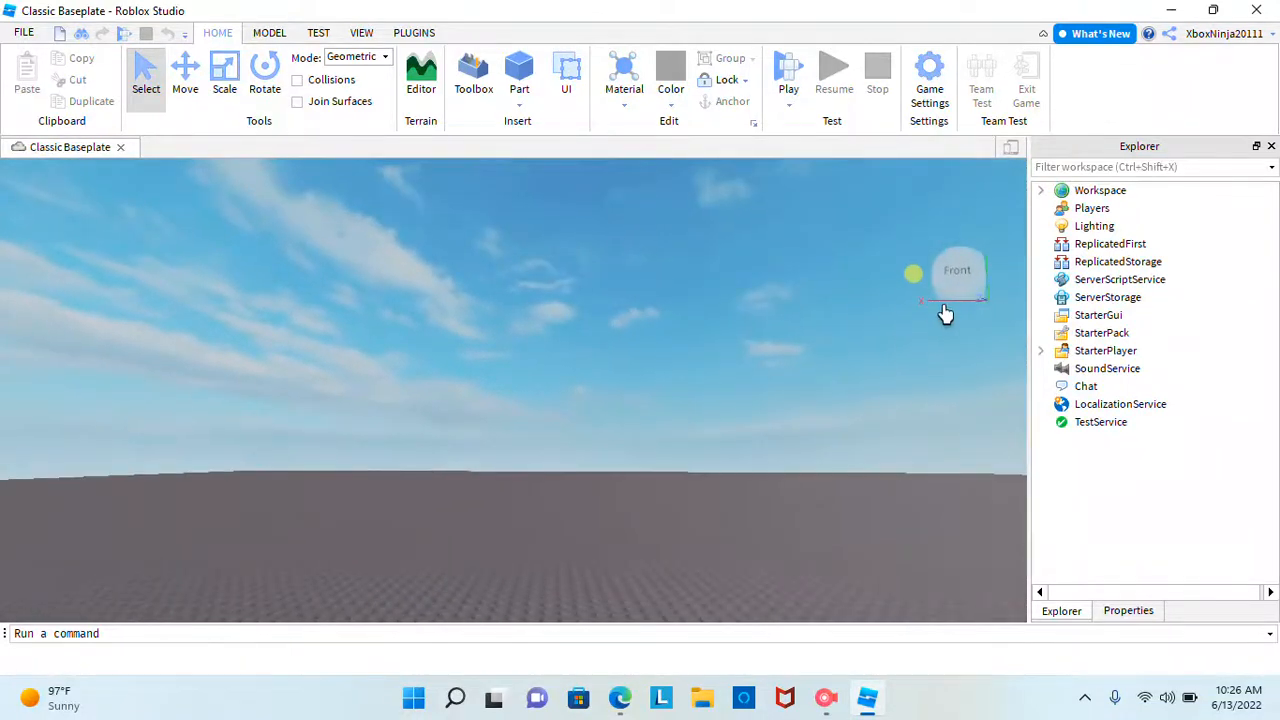
pyautogui.moveTo(903, 318); pyautogui.dragTo(903, 318, button='right')
pyautogui.moveTo(580, 529); pyautogui.dragTo(568, 578, button='right')
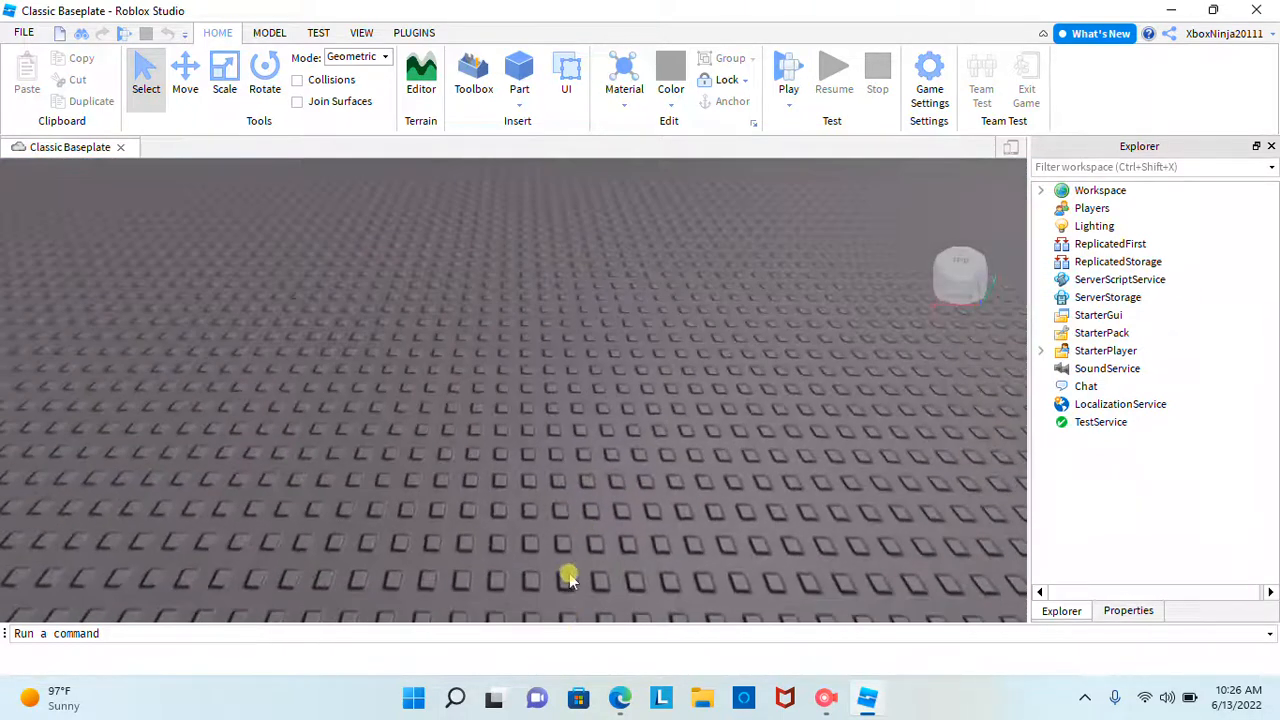
# Switch to Microsoft Edge, start a new Scratch project in a separate tab, and view its costume and code editors.
pyautogui.click(621, 690)
pyautogui.click(20, 158)
pyautogui.click(406, 243)
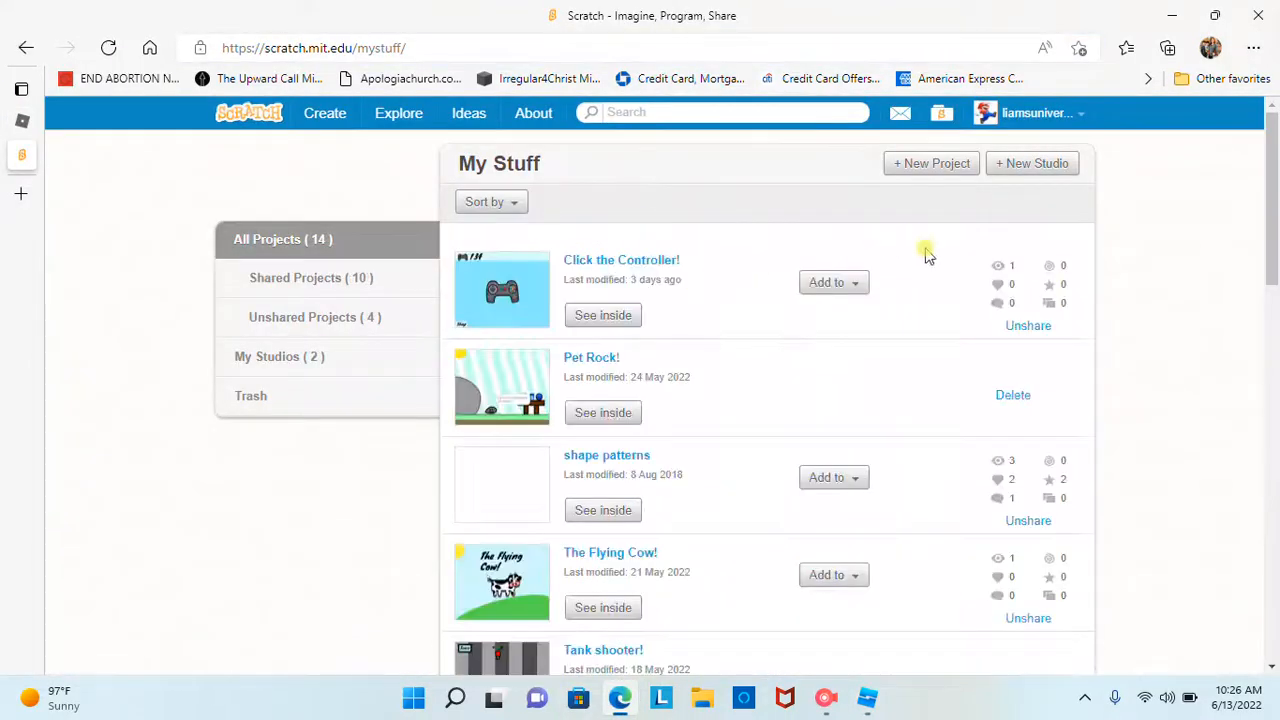
pyautogui.click(935, 163)
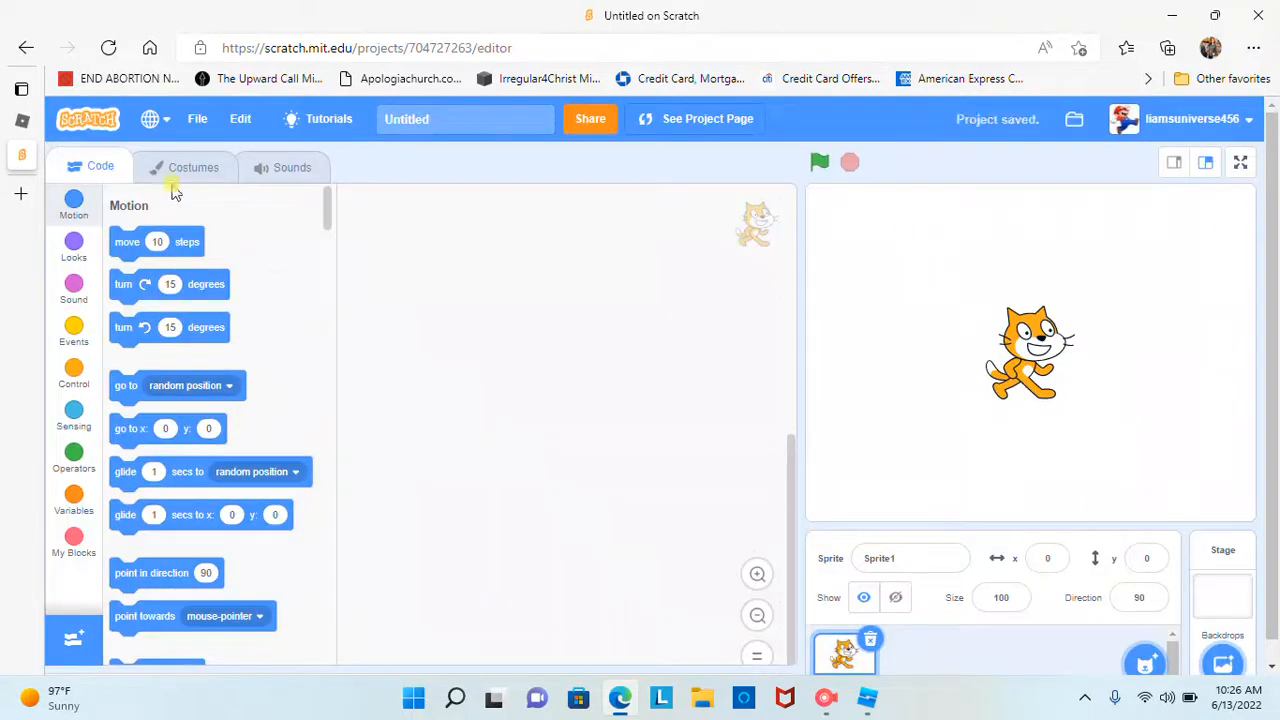
pyautogui.click(182, 168)
pyautogui.click(88, 166)
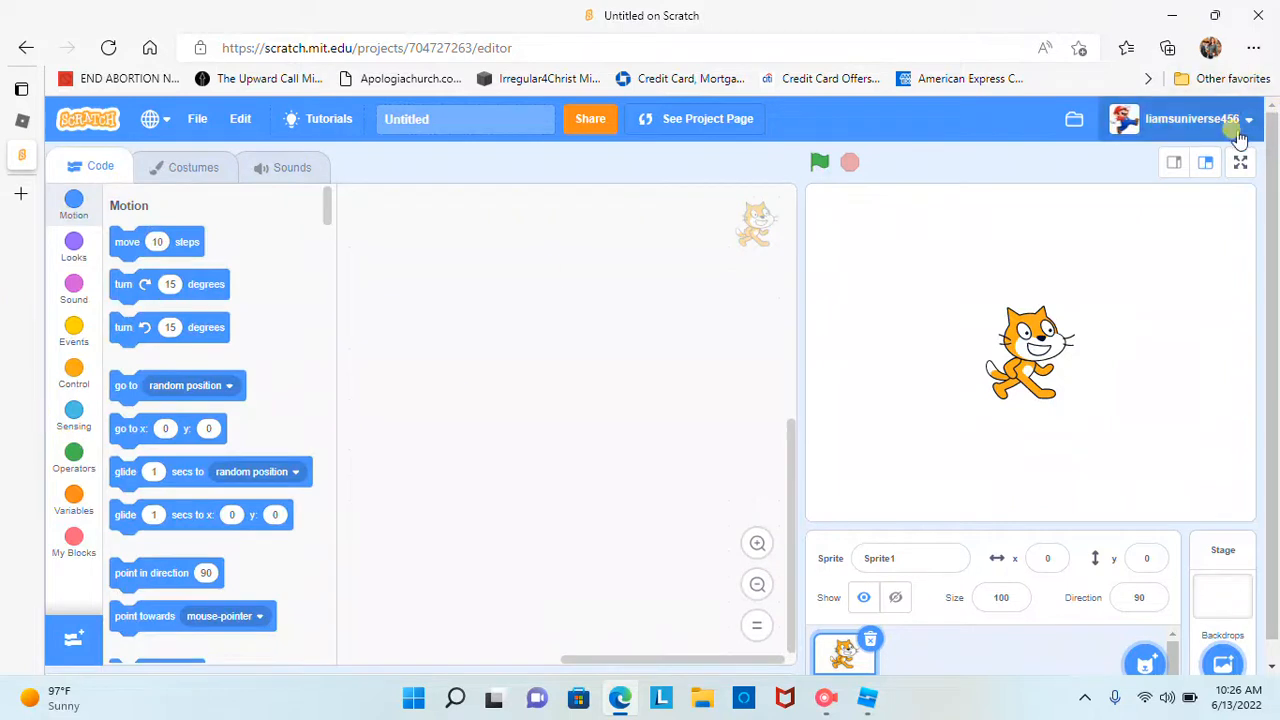
# Close the Scratch project's browser tab and switch back to Roblox Studio.
pyautogui.moveTo(157, 163)
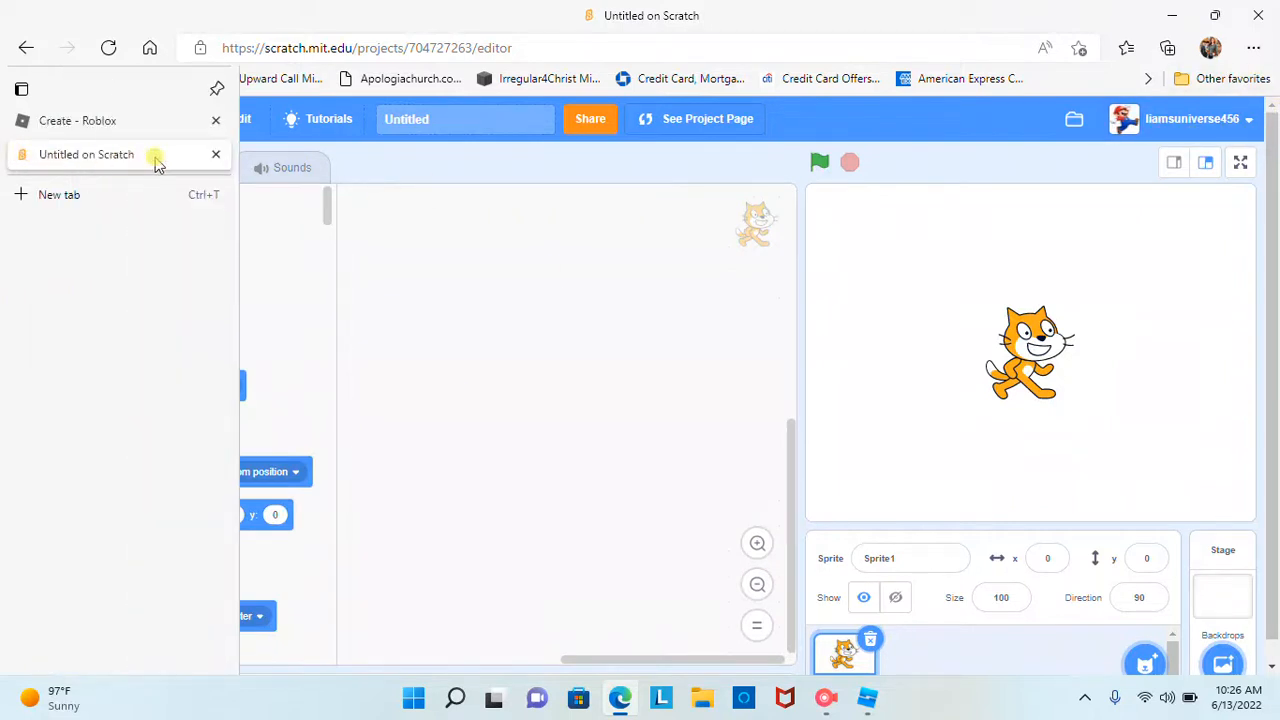
pyautogui.click(212, 152)
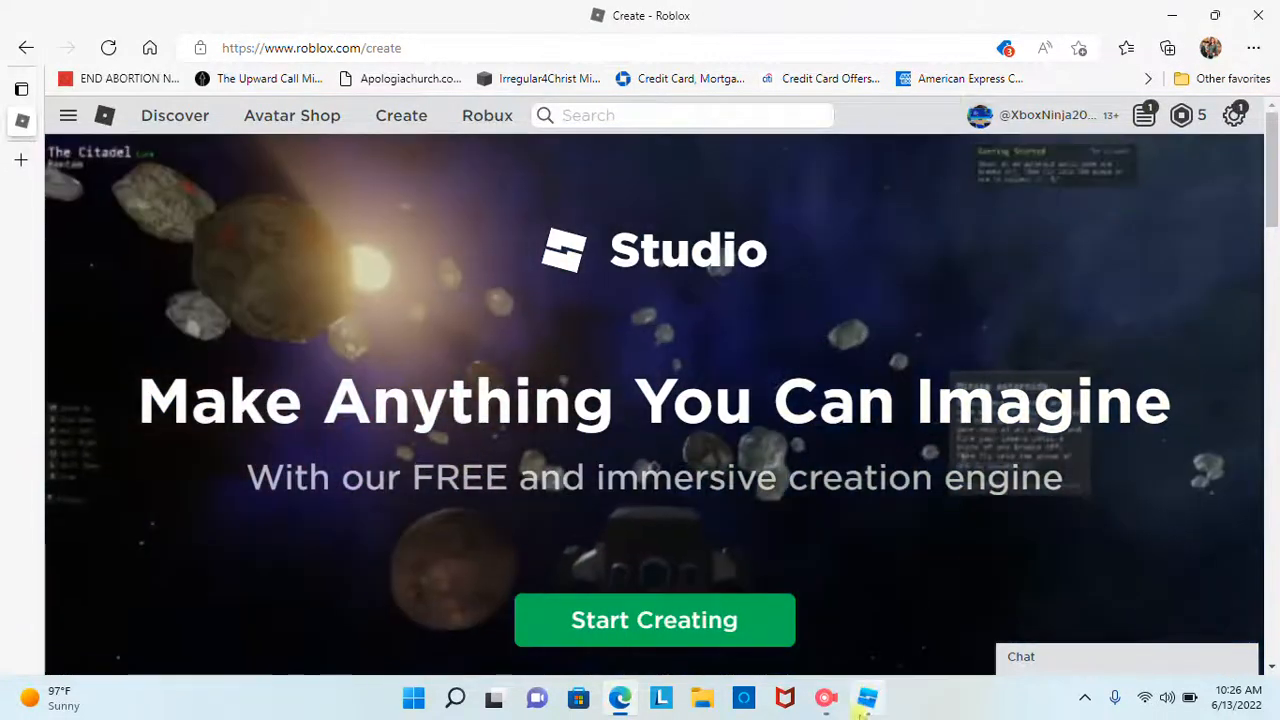
pyautogui.click(866, 698)
# Look around the baseplate from its left and right sides and view the model editing tools.
pyautogui.moveTo(771, 357); pyautogui.dragTo(773, 356, button='right')
pyautogui.moveTo(935, 326); pyautogui.dragTo(935, 326, button='right')
pyautogui.moveTo(844, 423); pyautogui.dragTo(840, 418, button='right')
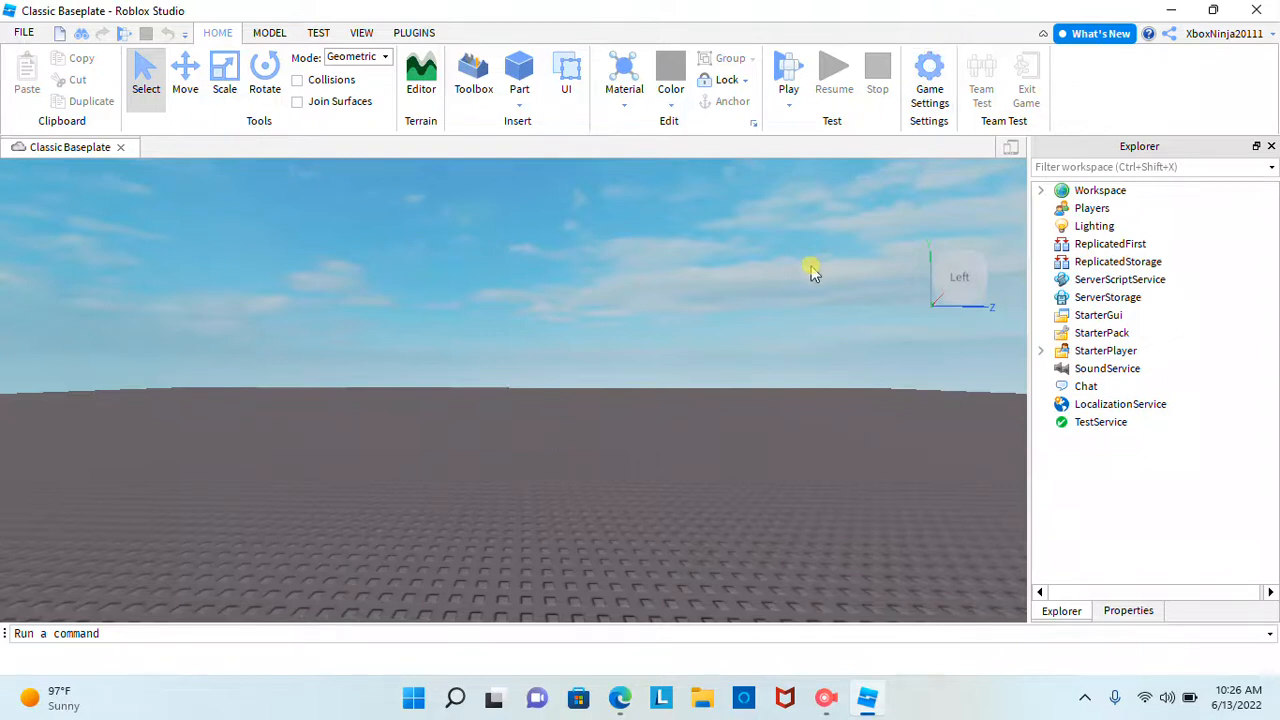
pyautogui.scroll(-1, 9, 130)
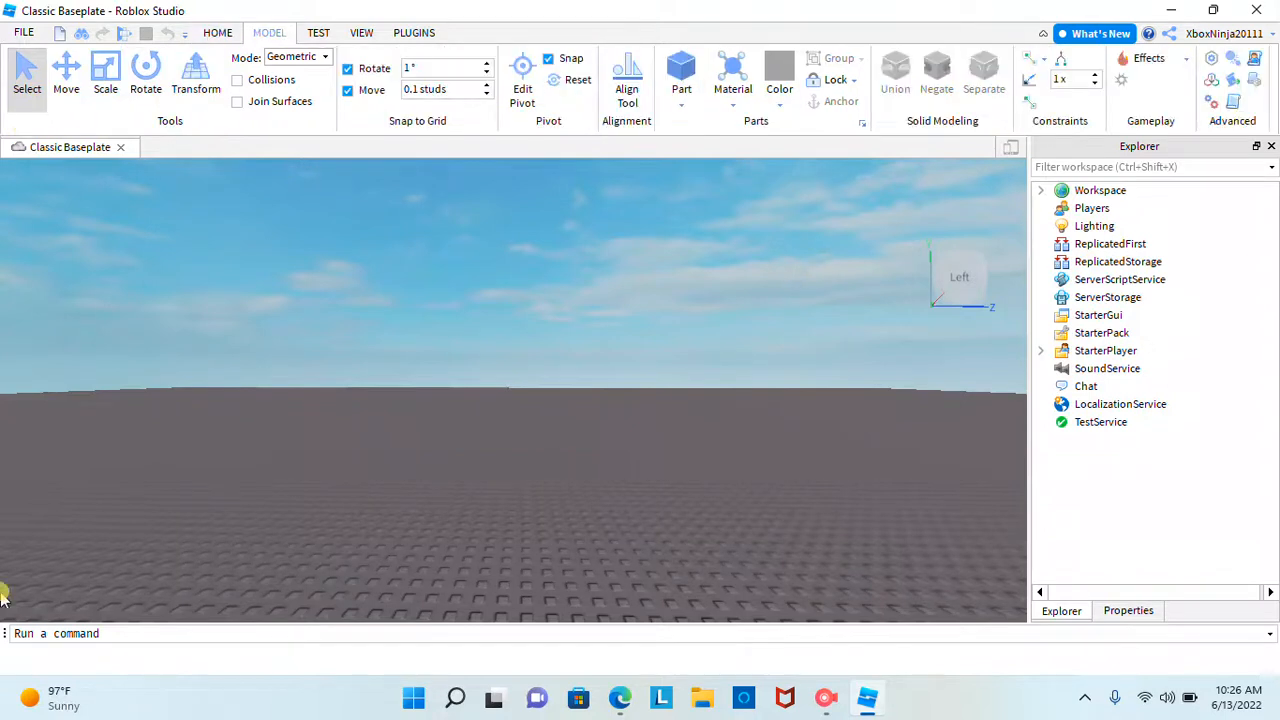
pyautogui.click(220, 32)
pyautogui.moveTo(758, 290); pyautogui.dragTo(770, 252, button='right')
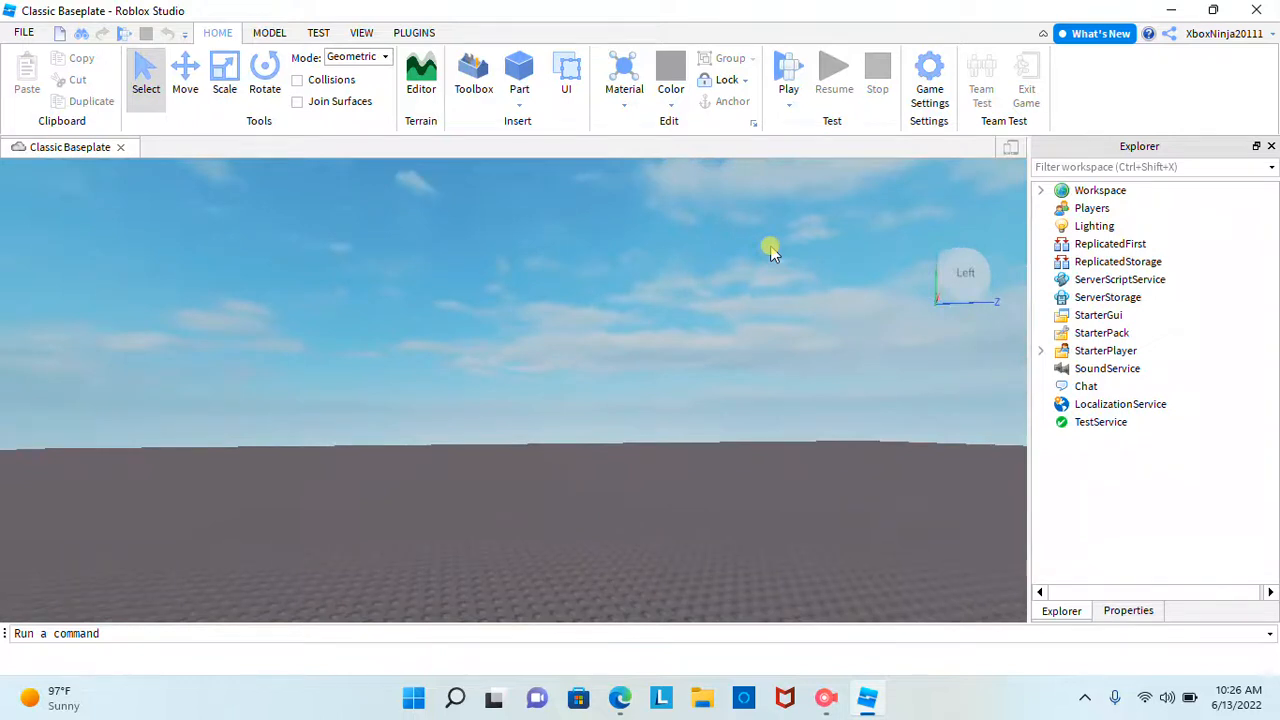
pyautogui.moveTo(495, 362); pyautogui.dragTo(503, 344, button='right')
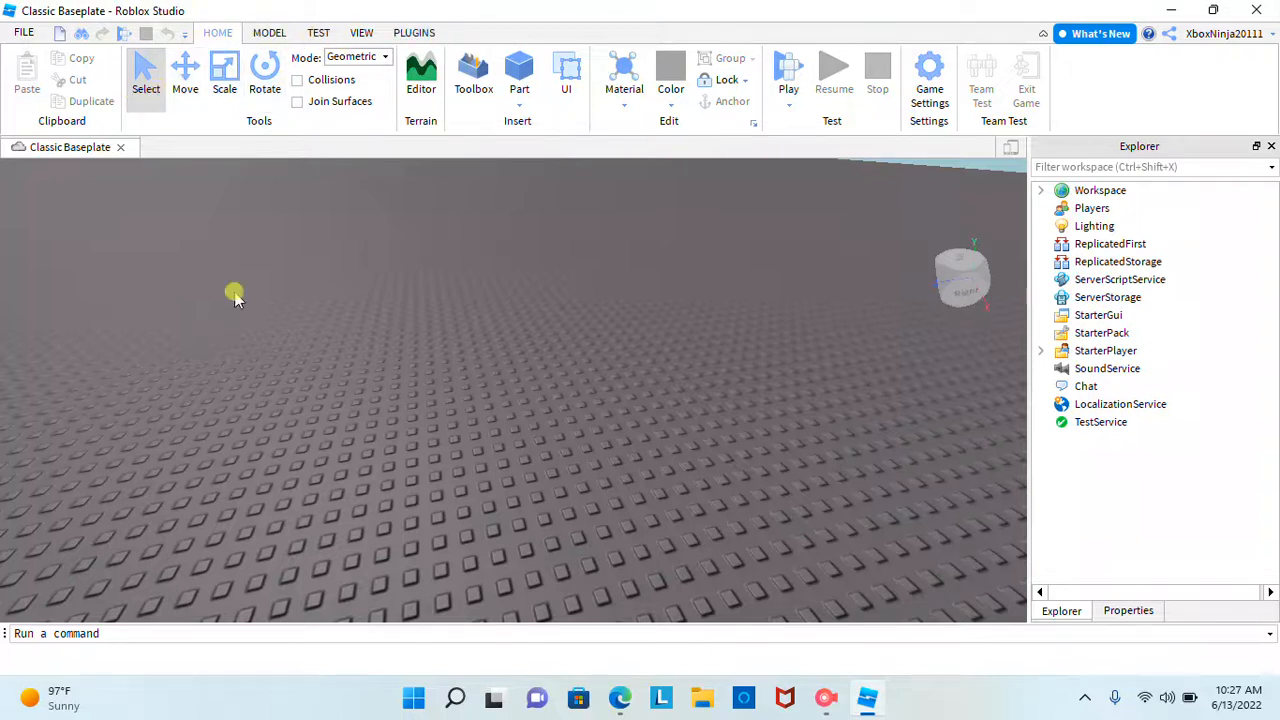
# Try selecting areas of the empty baseplate with the Select tool.
pyautogui.click(537, 522)
pyautogui.moveTo(318, 362); pyautogui.dragTo(650, 335)
pyautogui.moveTo(266, 177); pyautogui.dragTo(776, 648)
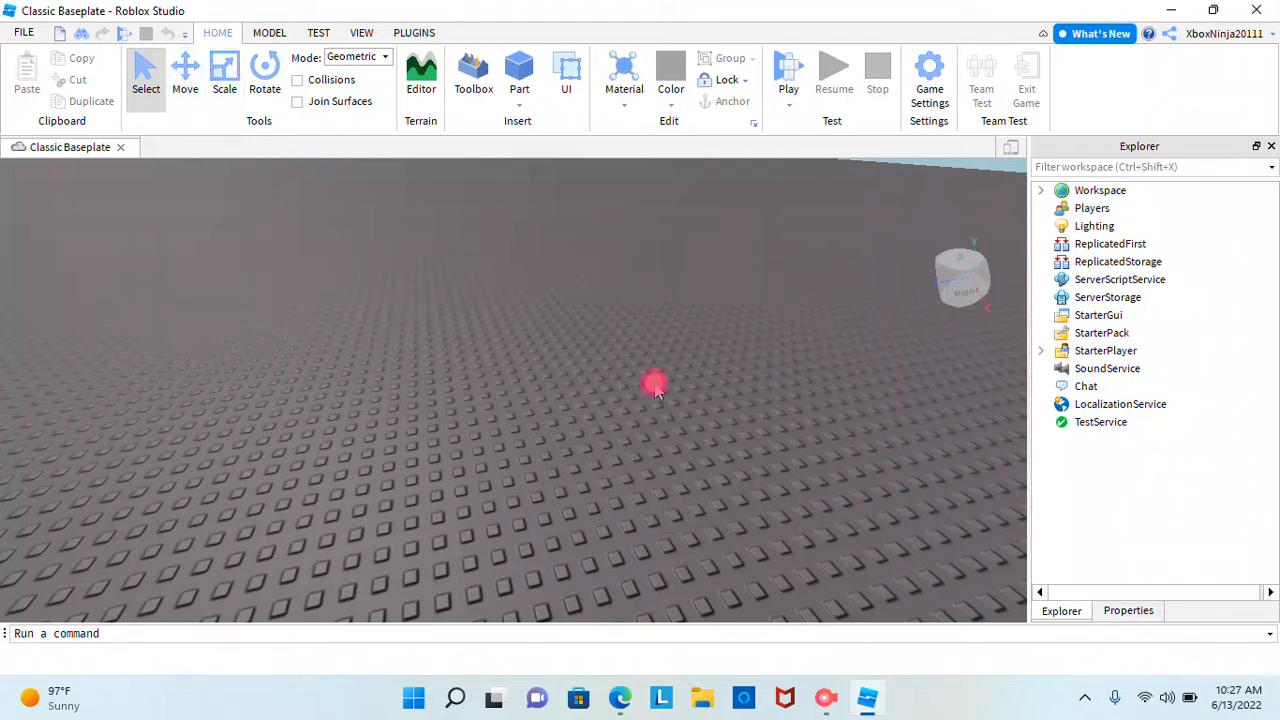
# Try the Move and Scale tools on the empty baseplate, finishing with the Rotate tool active.
pyautogui.click(178, 76)
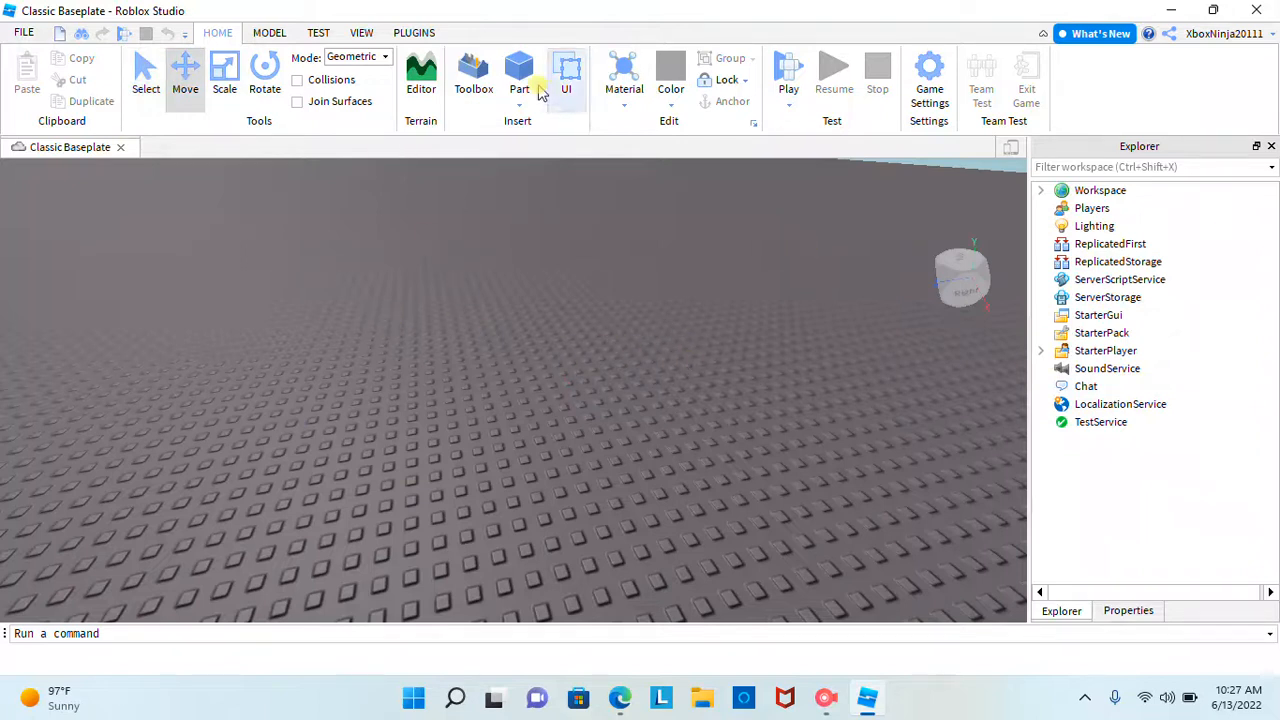
pyautogui.click(227, 92)
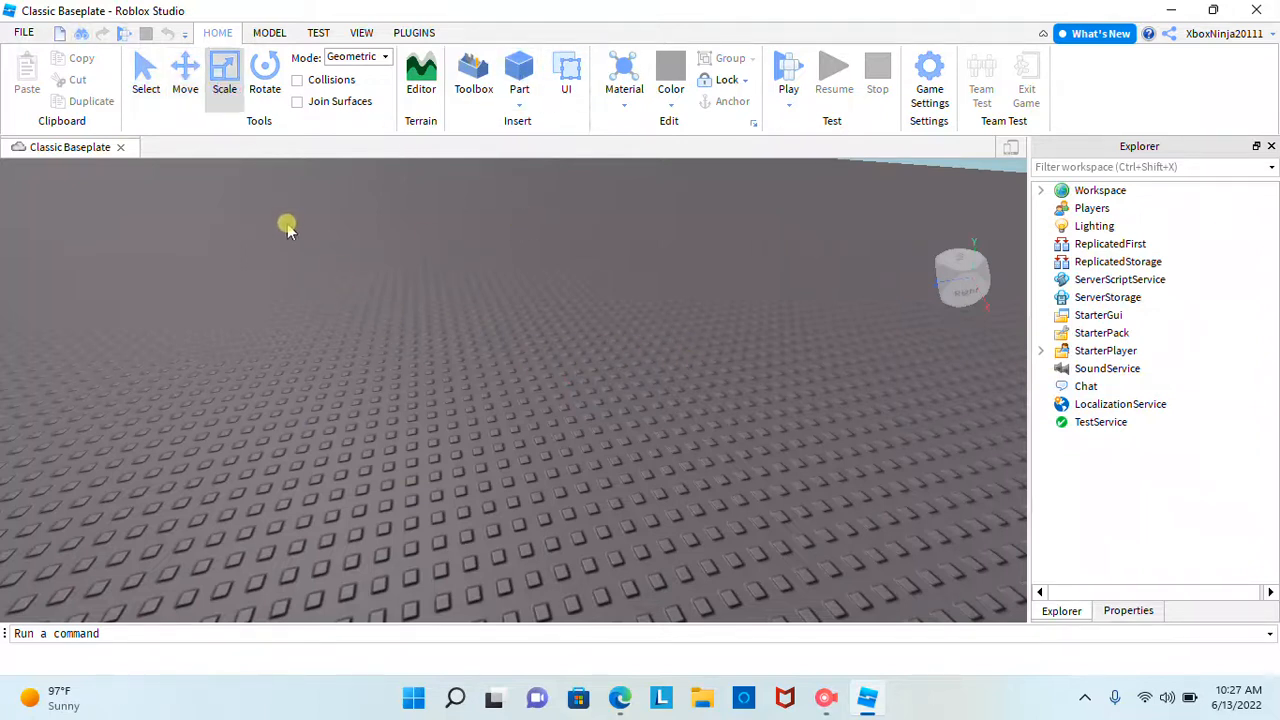
pyautogui.moveTo(462, 345); pyautogui.dragTo(674, 586)
pyautogui.click(268, 84)
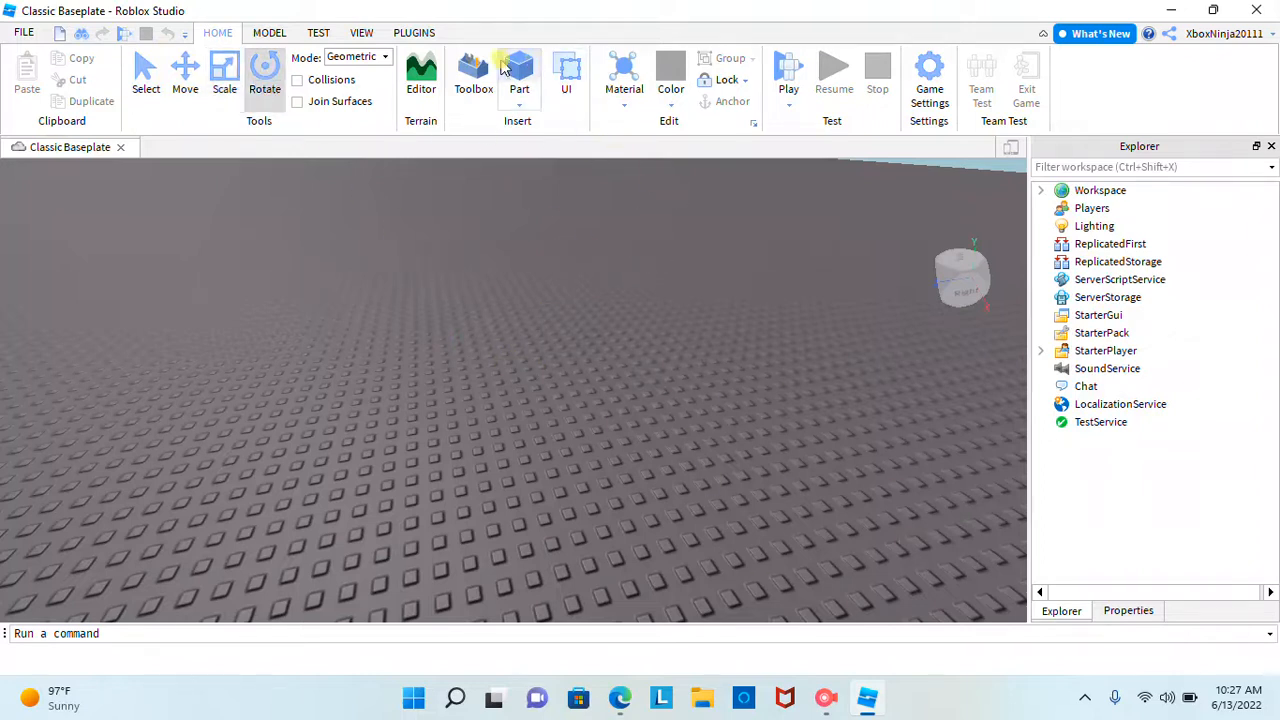
pyautogui.moveTo(766, 369); pyautogui.dragTo(743, 345, button='right')
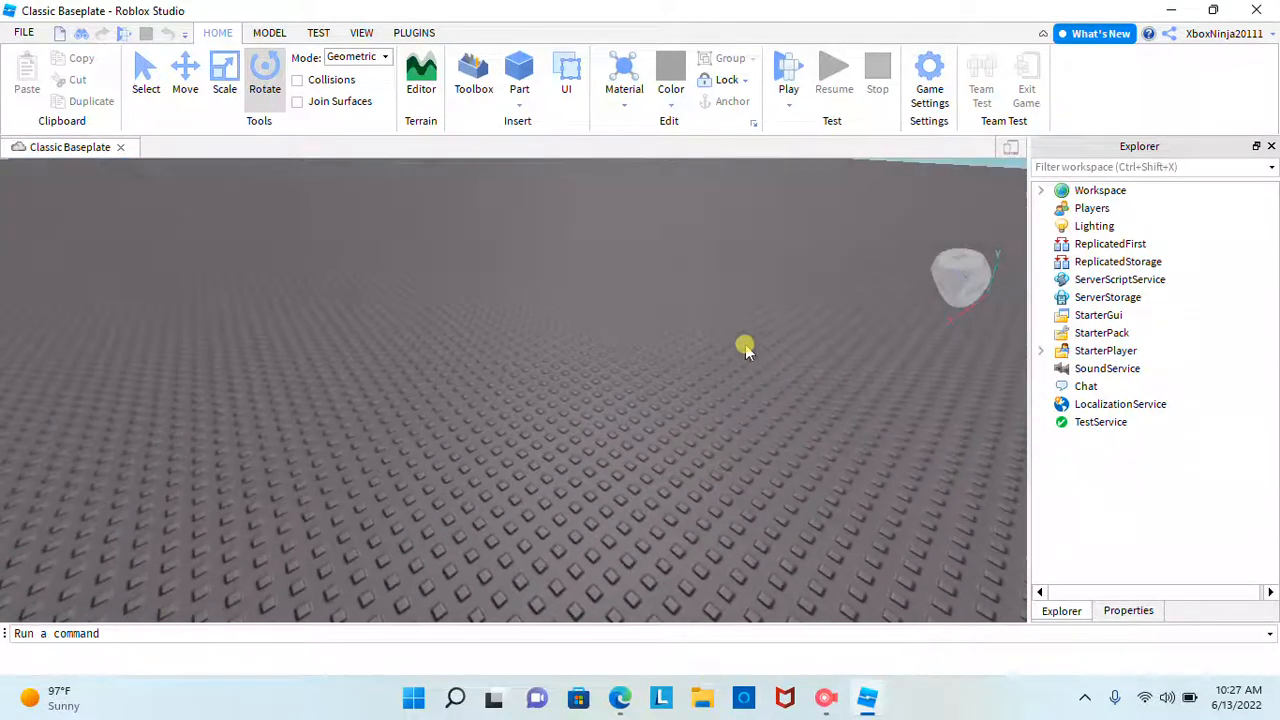
# Insert a Block part onto the baseplate.
pyautogui.click(530, 104)
pyautogui.click(607, 112)
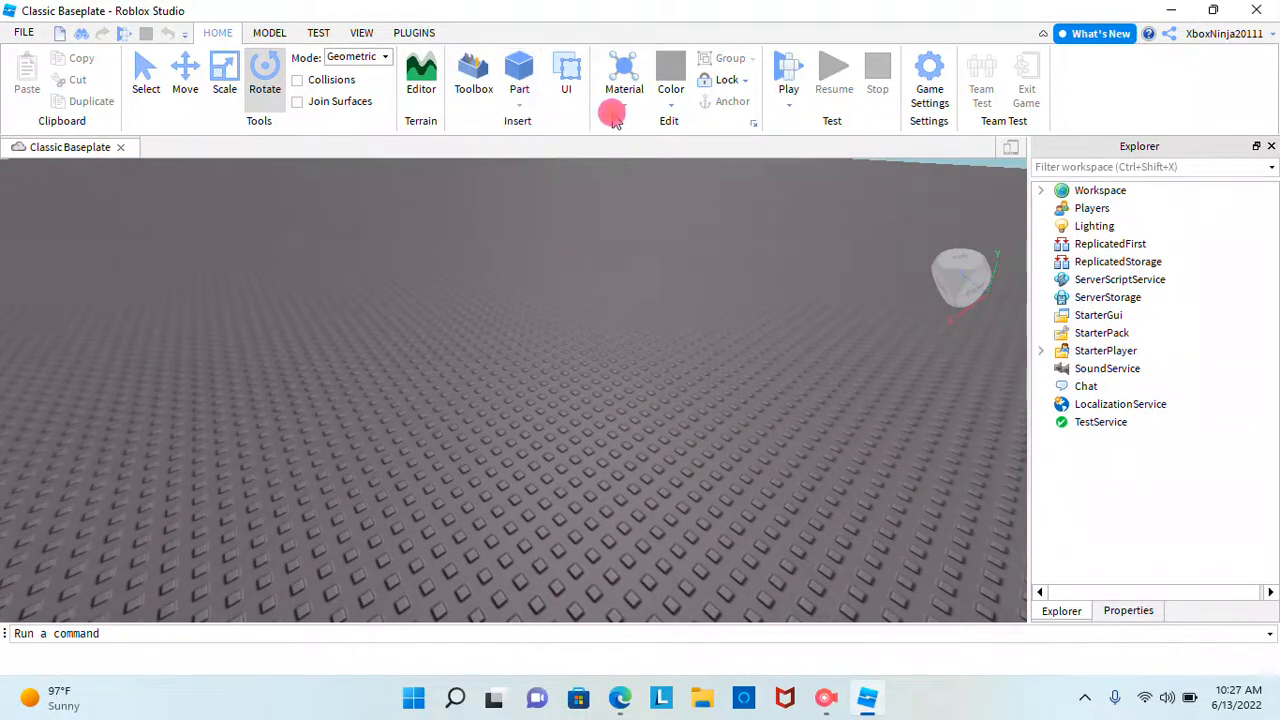
pyautogui.click(520, 103)
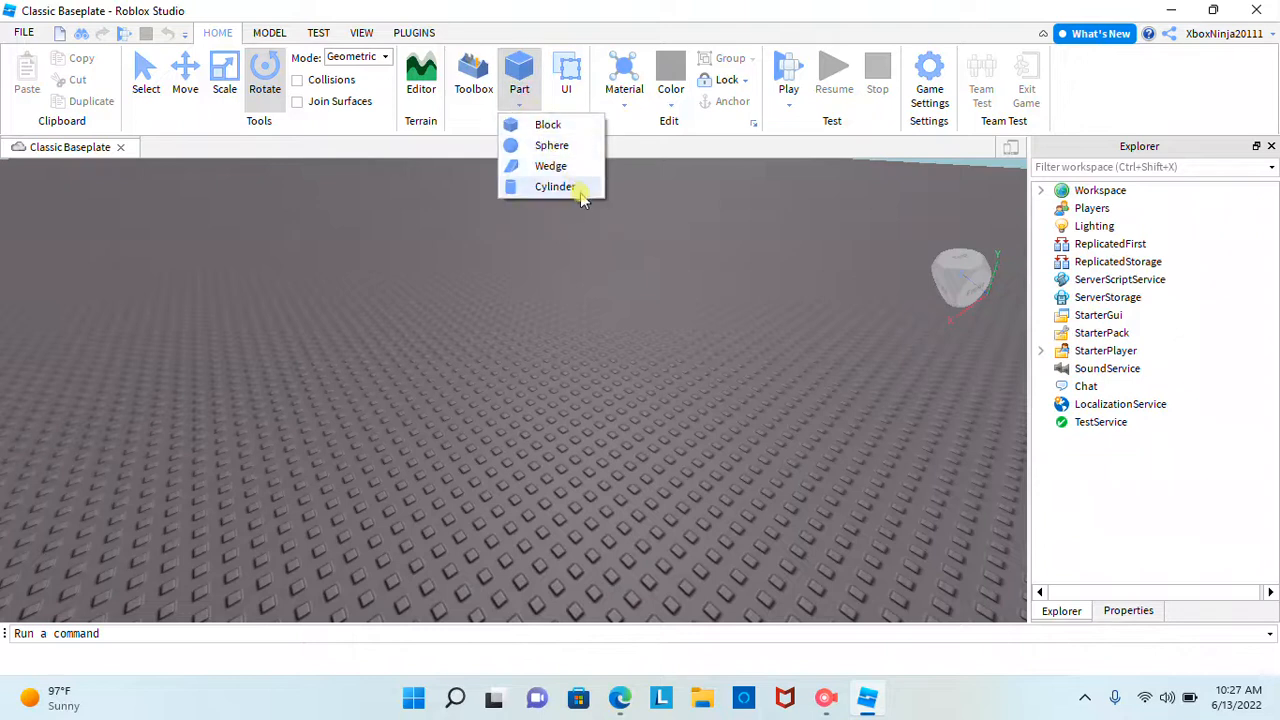
pyautogui.click(581, 131)
# Reposition the new block freely on the baseplate with the Select tool.
pyautogui.press('q')
pyautogui.moveTo(672, 238); pyautogui.dragTo(672, 238, button='right')
pyautogui.scroll(1, 672, 238)
pyautogui.click(158, 84)
pyautogui.scroll(-3, 550, 382)
pyautogui.scroll(2, 550, 382)
pyautogui.click(547, 380)
pyautogui.moveTo(547, 380); pyautogui.dragTo(474, 420)
# Shift the block along its long axis with the Move tool and raise it slightly above the baseplate.
pyautogui.click(199, 86)
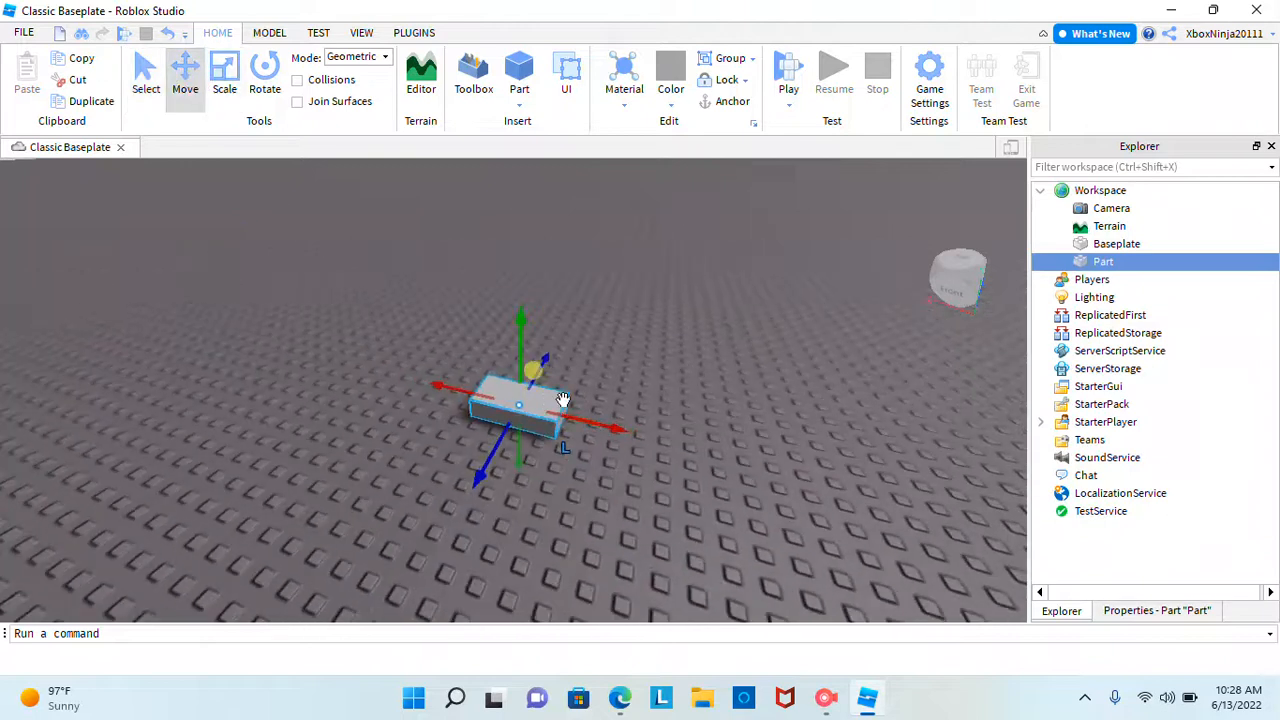
pyautogui.moveTo(567, 416); pyautogui.dragTo(770, 533)
pyautogui.moveTo(633, 461); pyautogui.dragTo(636, 464, button='right')
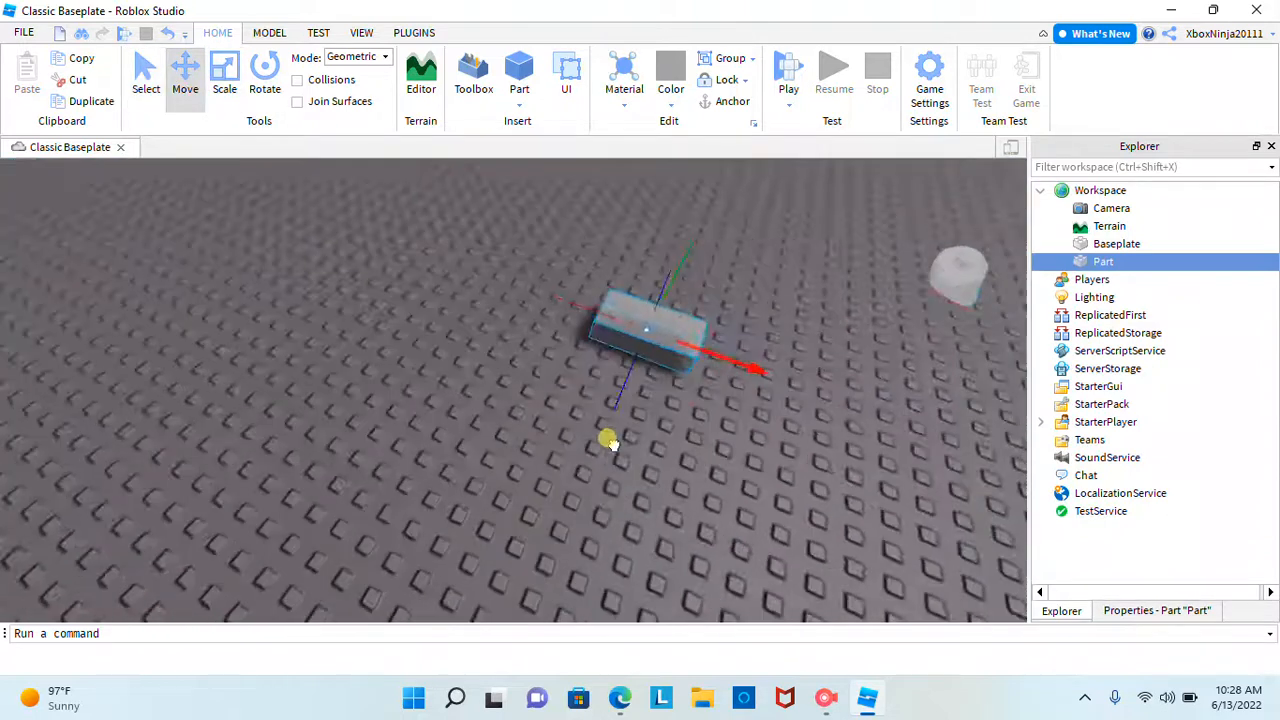
pyautogui.moveTo(588, 352); pyautogui.dragTo(538, 372, button='right')
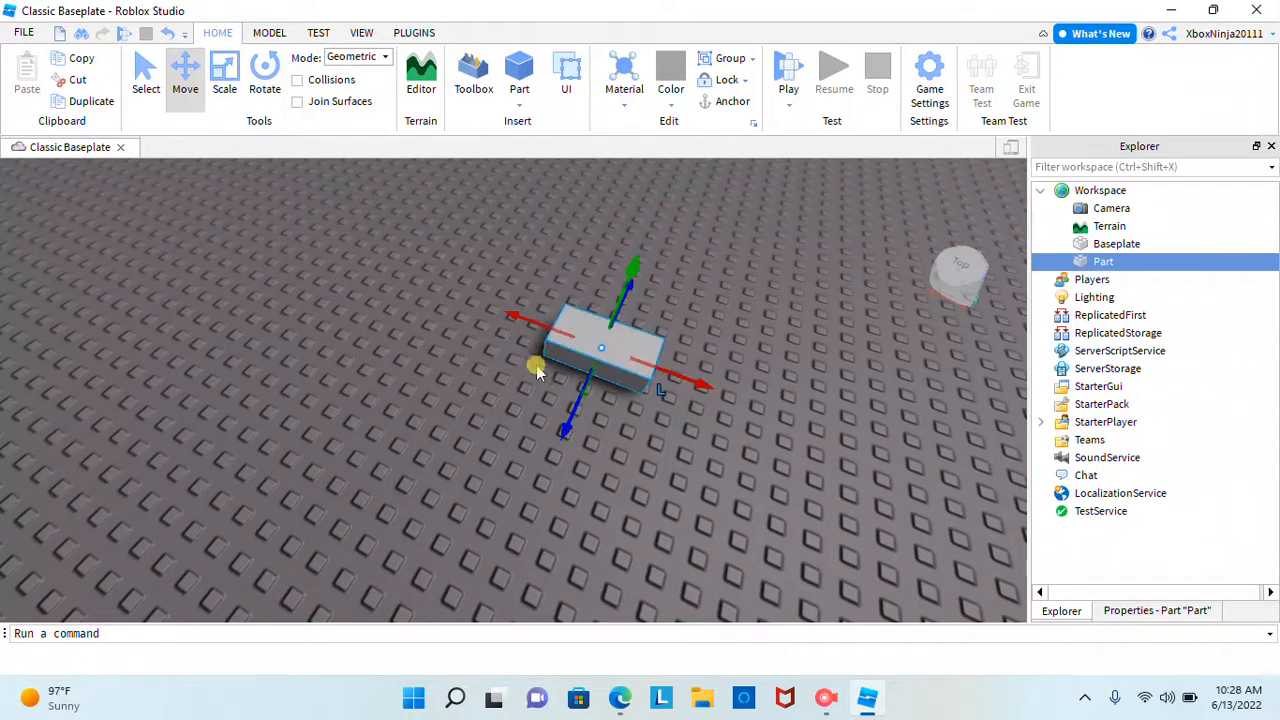
pyautogui.moveTo(634, 285)
pyautogui.mouseDown()
pyautogui.moveTo(628, 330)
pyautogui.moveTo(625, 262)
pyautogui.moveTo(634, 276)
pyautogui.mouseUp()
# Try stretching the block lengthwise with the Scale tool, and undo the stretch.
pyautogui.click(224, 75)
pyautogui.click(424, 200)
pyautogui.moveTo(681, 360); pyautogui.dragTo(900, 448)
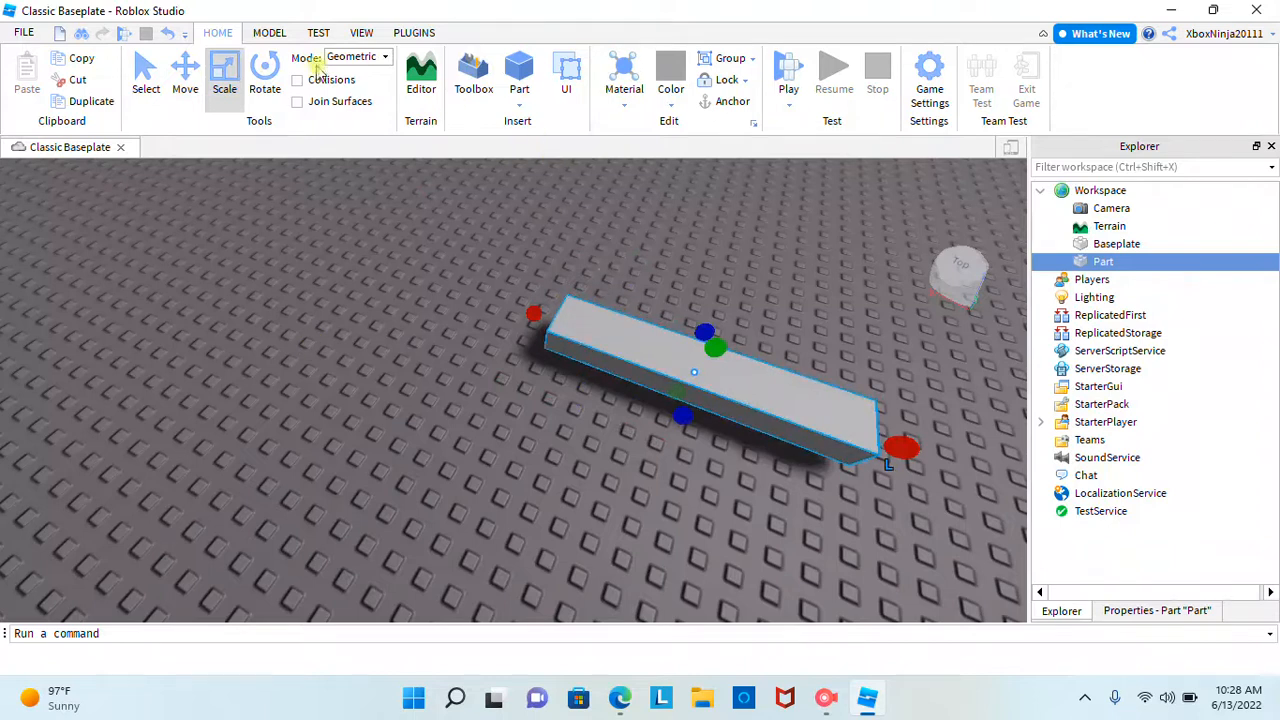
pyautogui.click(172, 32)
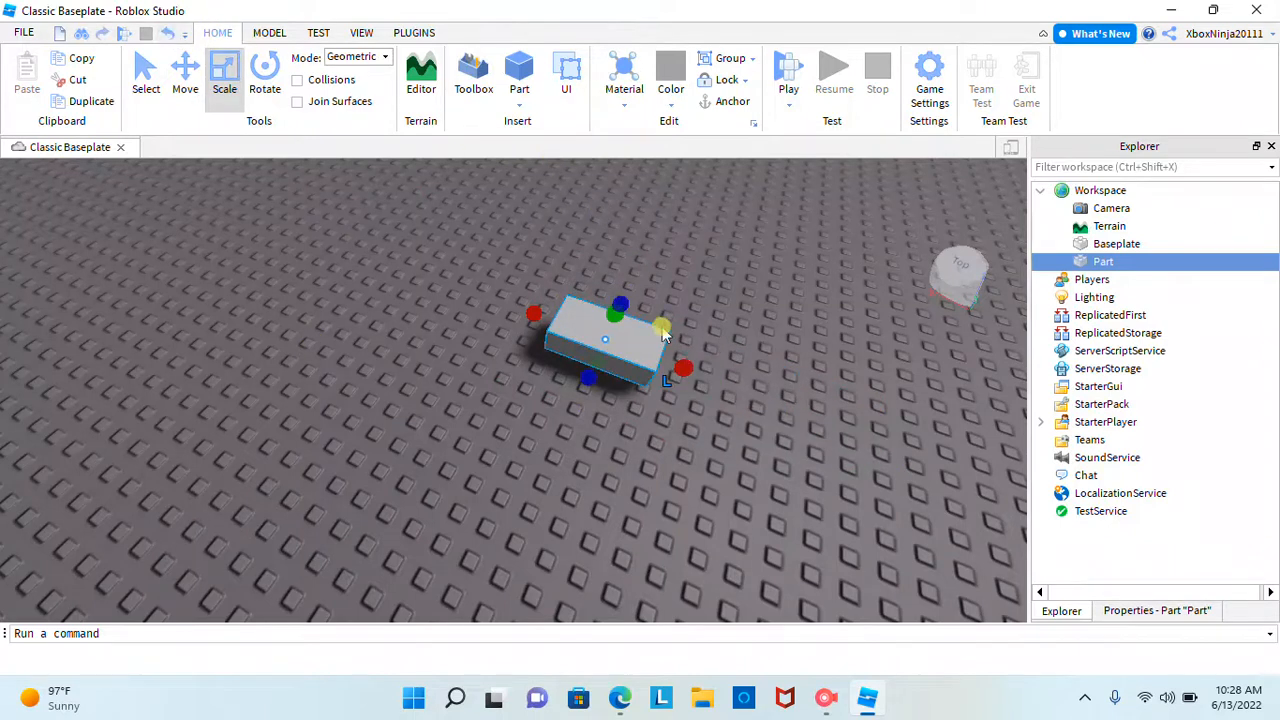
# Scale the block's depth to about 1.5 studs, and try making it taller before undoing the height change.
pyautogui.moveTo(603, 376)
pyautogui.mouseDown()
pyautogui.moveTo(586, 380)
pyautogui.moveTo(592, 367)
pyautogui.mouseUp()
pyautogui.moveTo(613, 313); pyautogui.dragTo(609, 298)
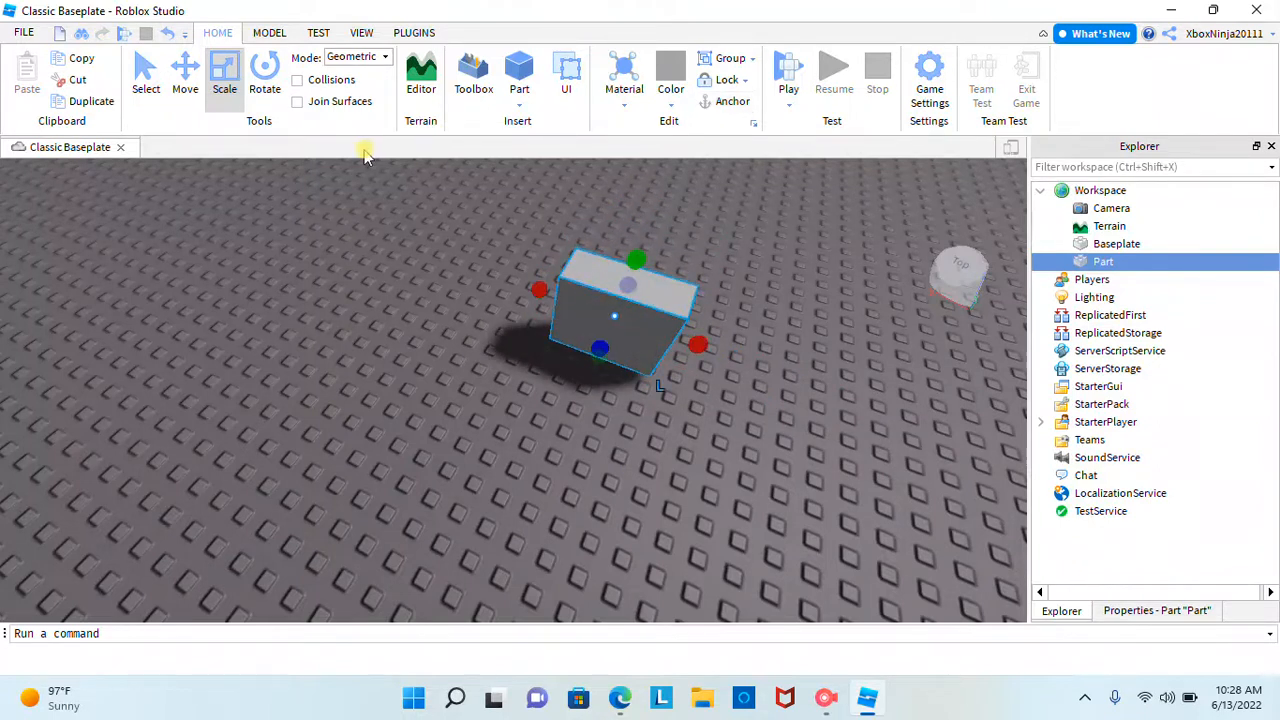
pyautogui.click(165, 35)
# Turn the block about its vertical axis with the Rotate tool.
pyautogui.moveTo(657, 264); pyautogui.dragTo(639, 344, button='right')
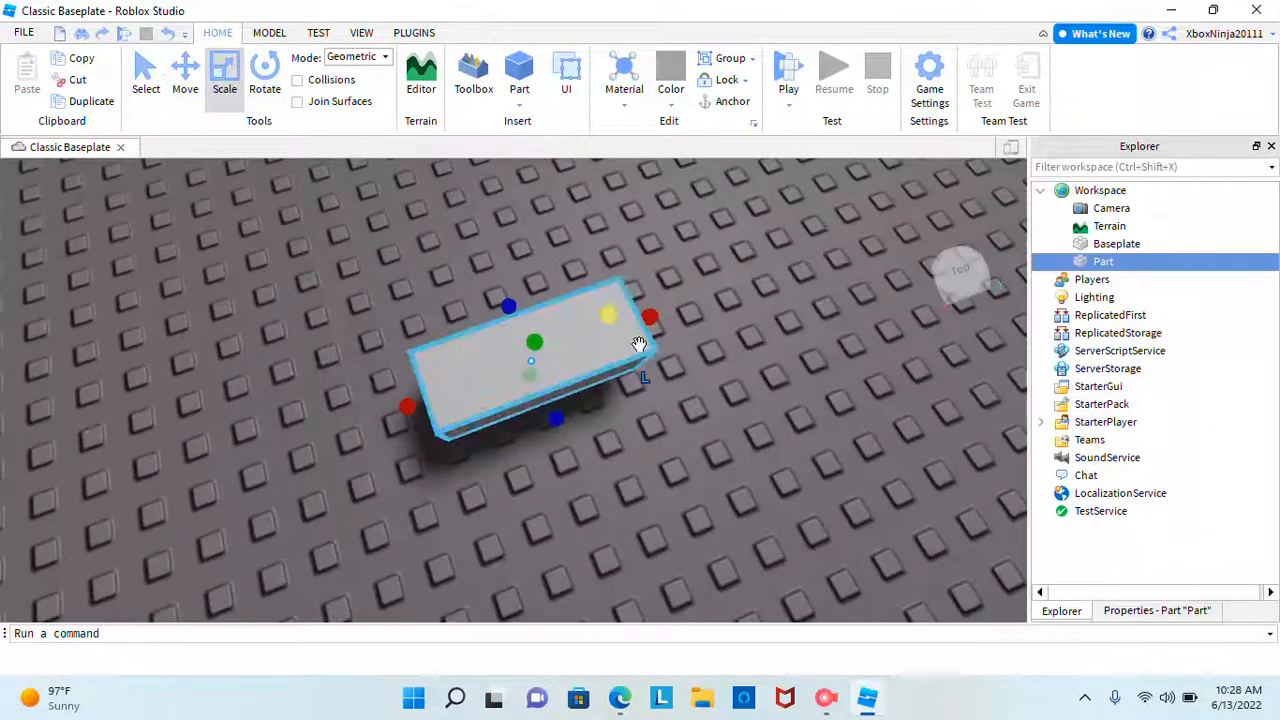
pyautogui.scroll(-3, 639, 344)
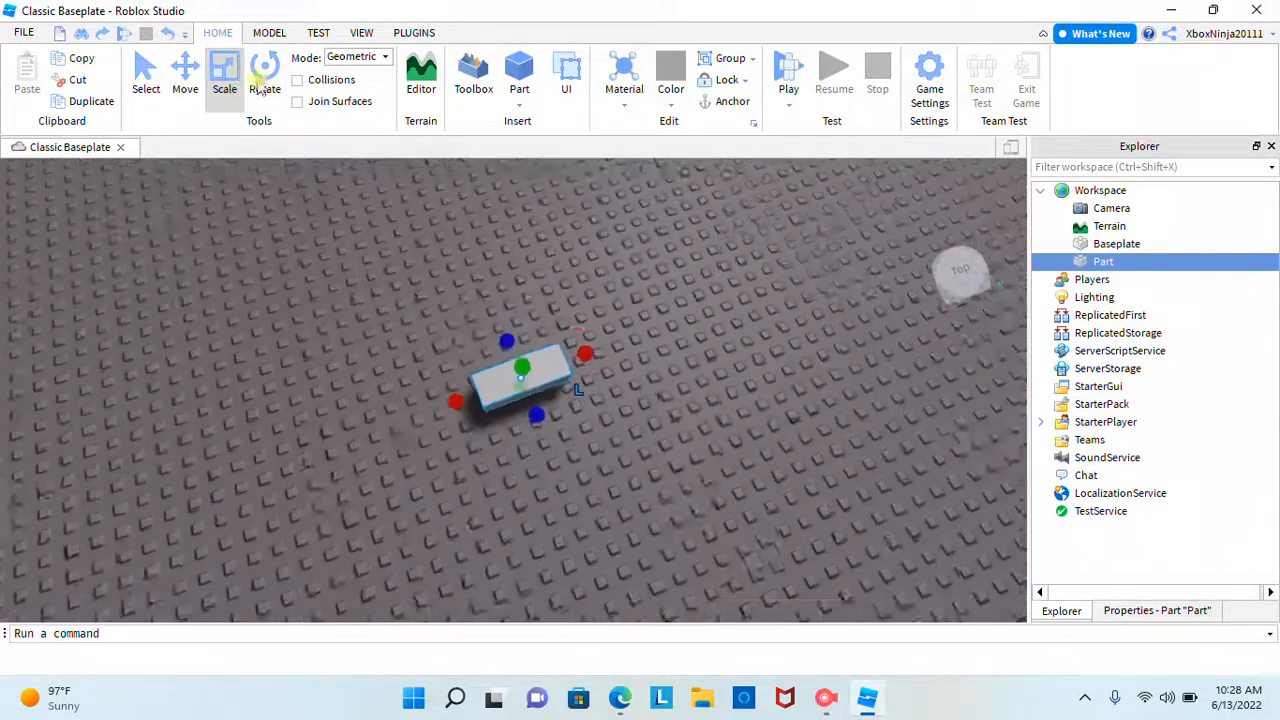
pyautogui.click(260, 88)
pyautogui.moveTo(588, 378); pyautogui.dragTo(335, 326)
# Bring up the snap-to-grid increments and rotate the block again in 1° steps.
pyautogui.click(268, 36)
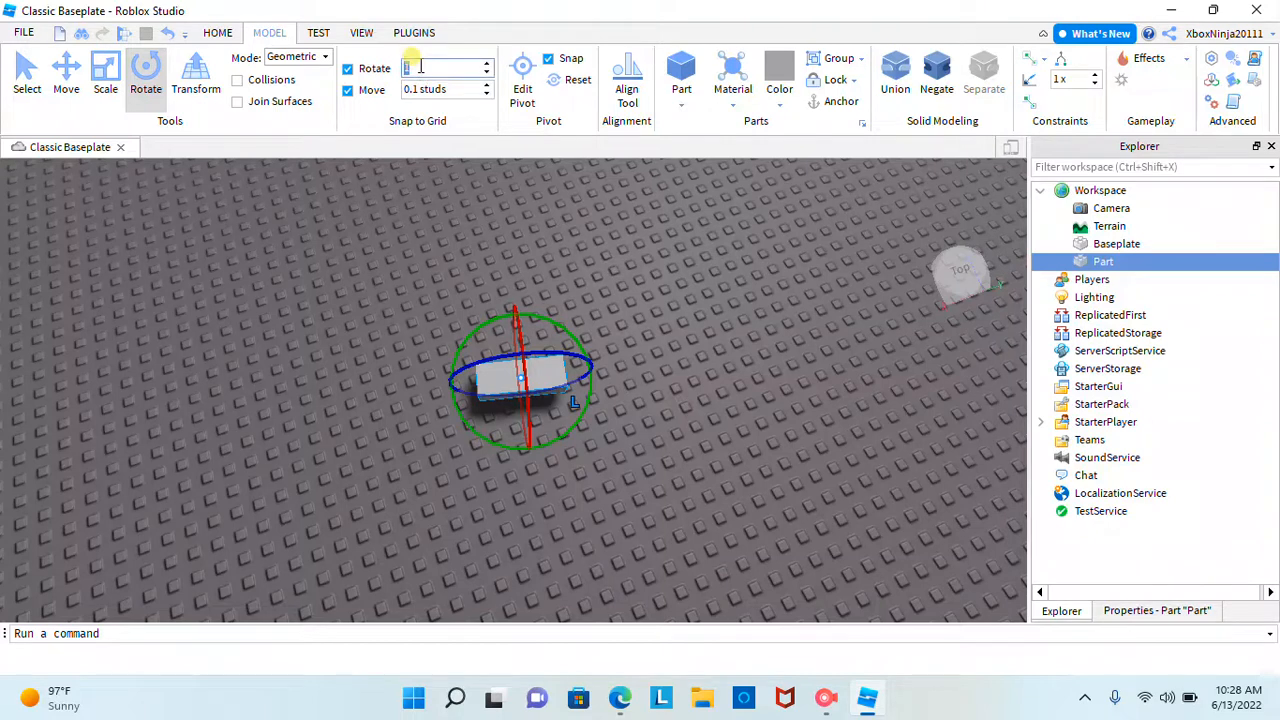
pyautogui.click(398, 201)
pyautogui.click(490, 369)
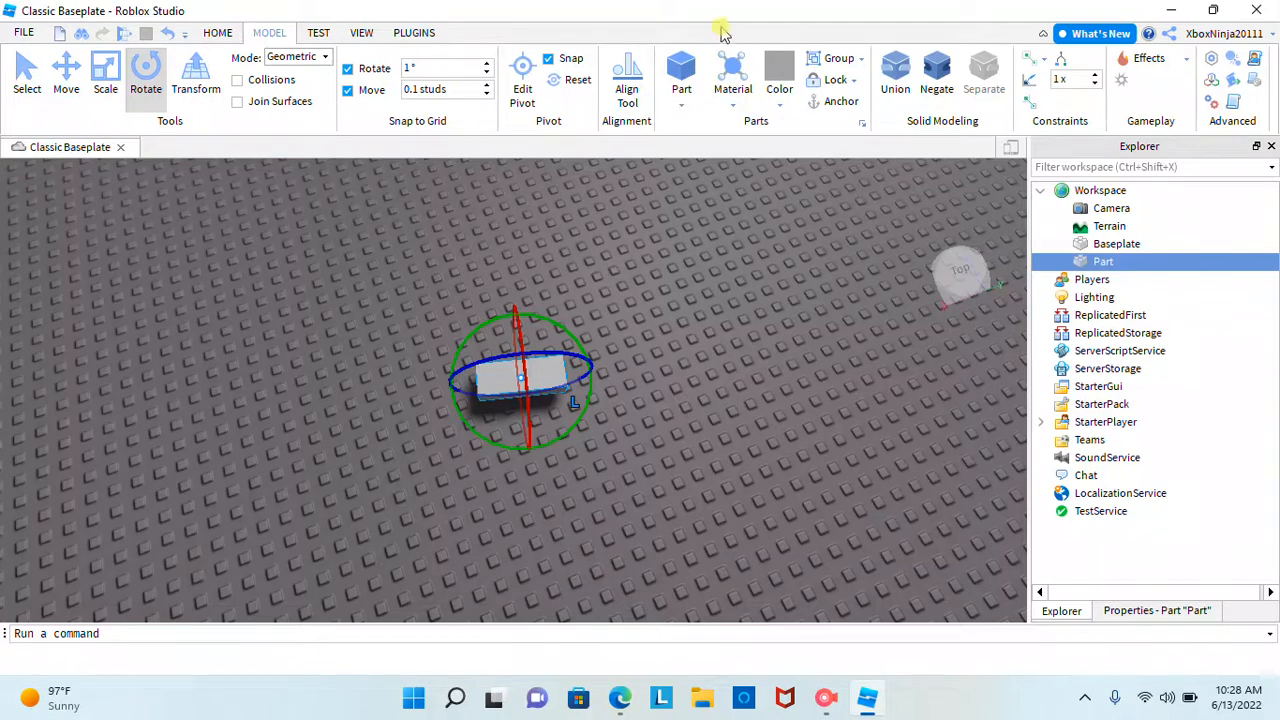
pyautogui.moveTo(569, 429); pyautogui.dragTo(620, 425)
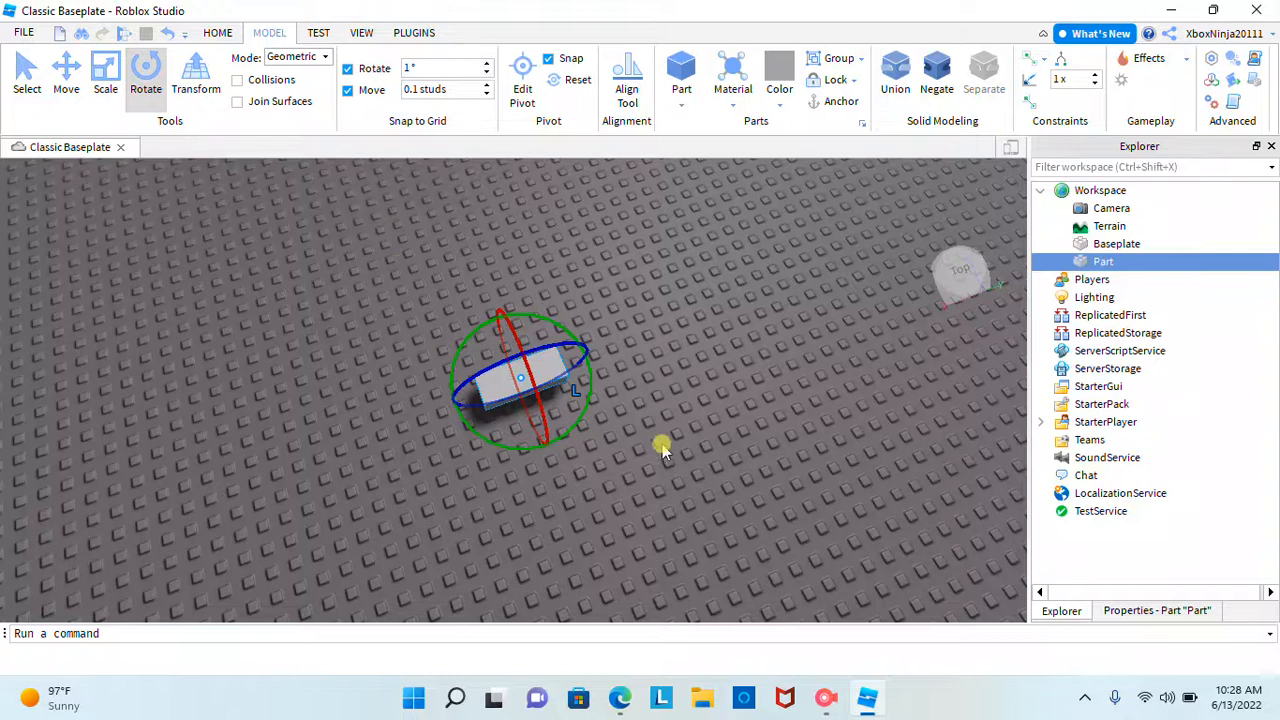
pyautogui.moveTo(588, 405); pyautogui.dragTo(614, 430)
pyautogui.click(226, 36)
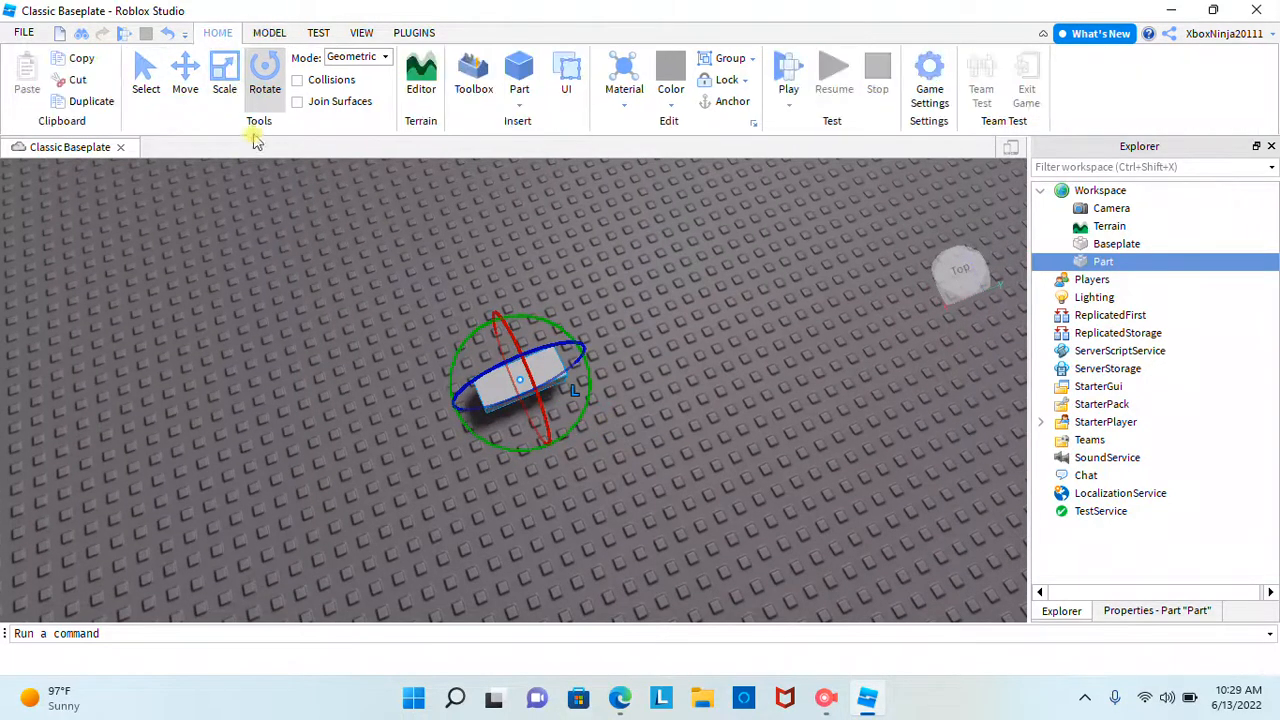
# Playtest the place, walk the character over to the block, and stop the test.
pyautogui.click(557, 243)
pyautogui.moveTo(557, 243); pyautogui.dragTo(586, 230, button='right')
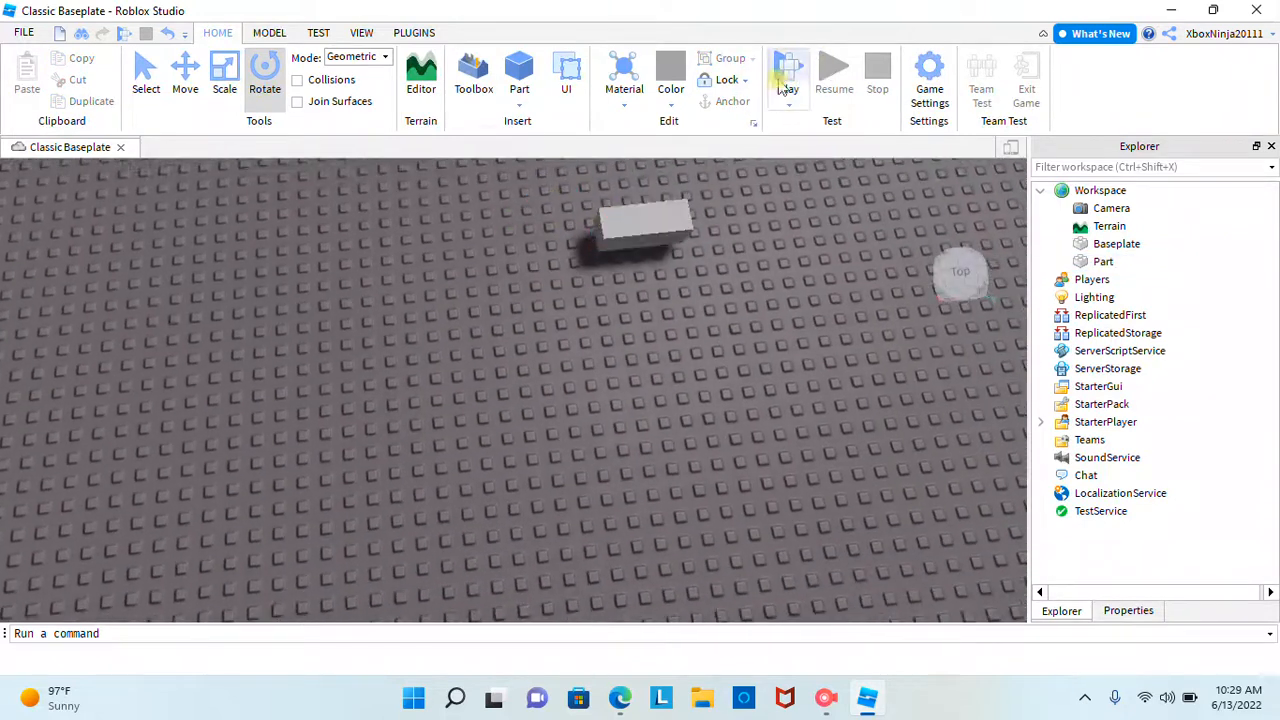
pyautogui.moveTo(624, 310); pyautogui.dragTo(623, 297, button='right')
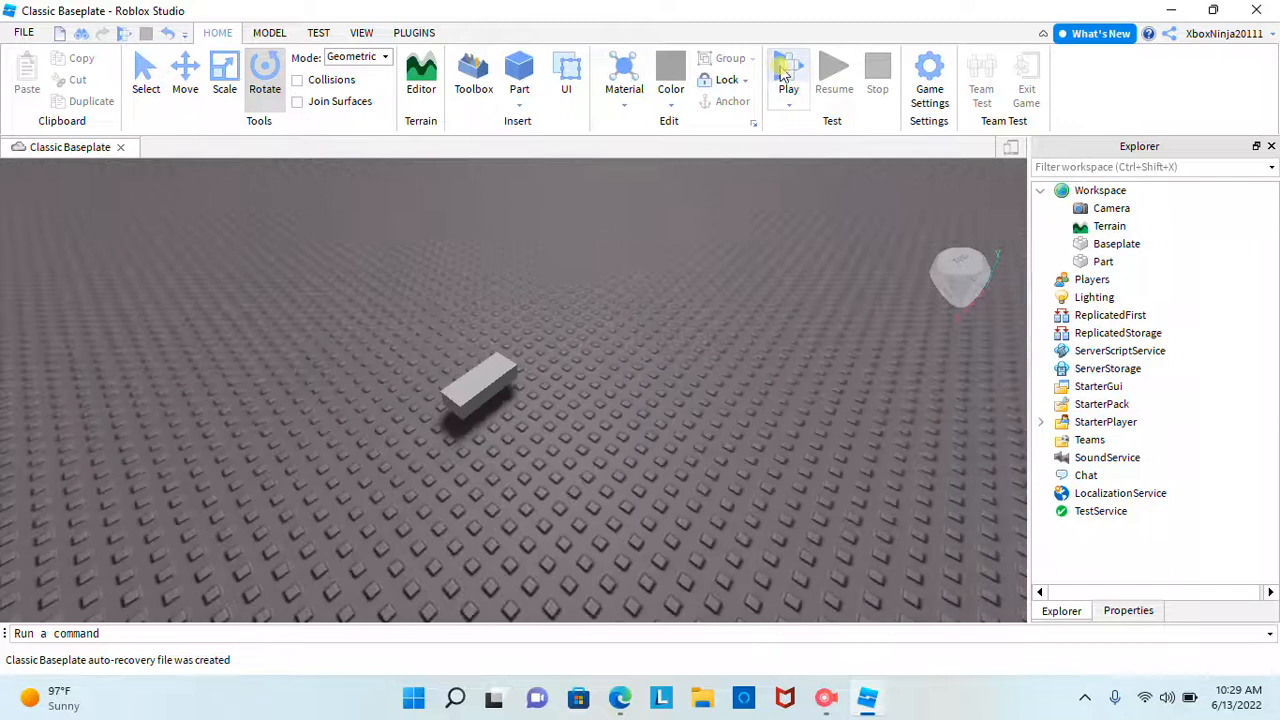
pyautogui.click(786, 74)
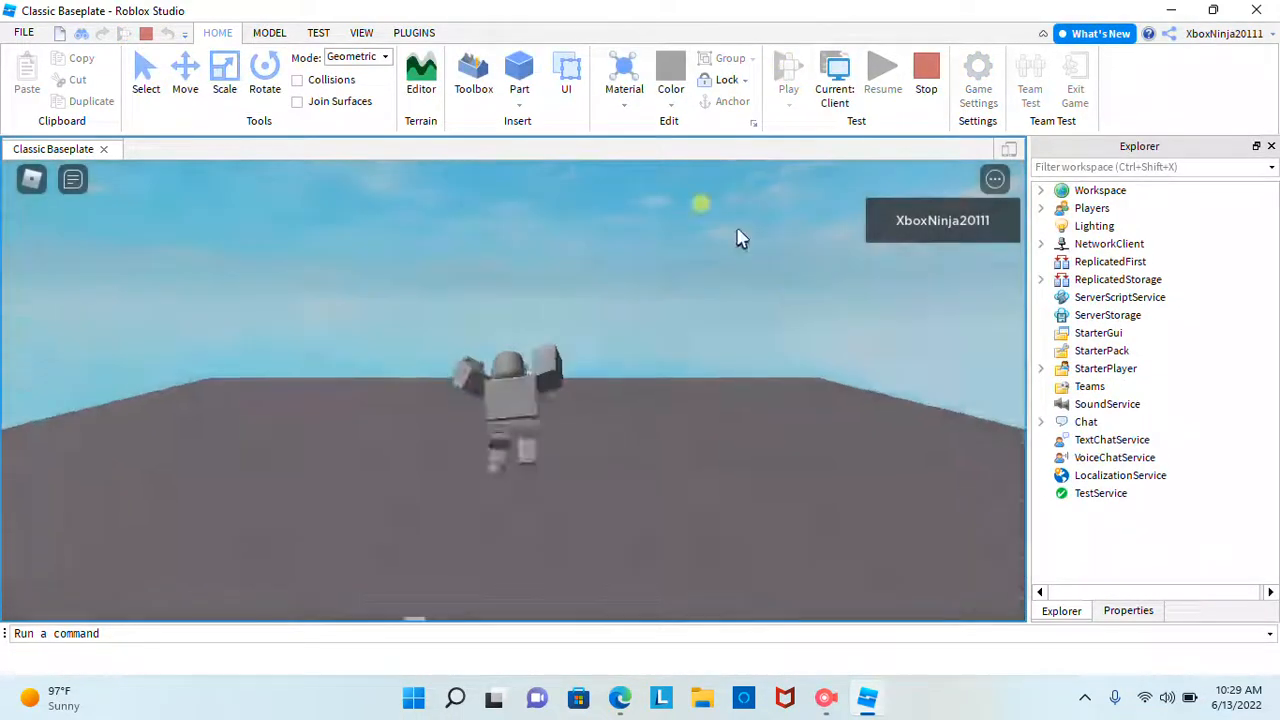
pyautogui.moveTo(577, 291); pyautogui.dragTo(574, 294, button='right')
pyautogui.press('w')
pyautogui.press('w')
pyautogui.moveTo(632, 336); pyautogui.dragTo(629, 326, button='right')
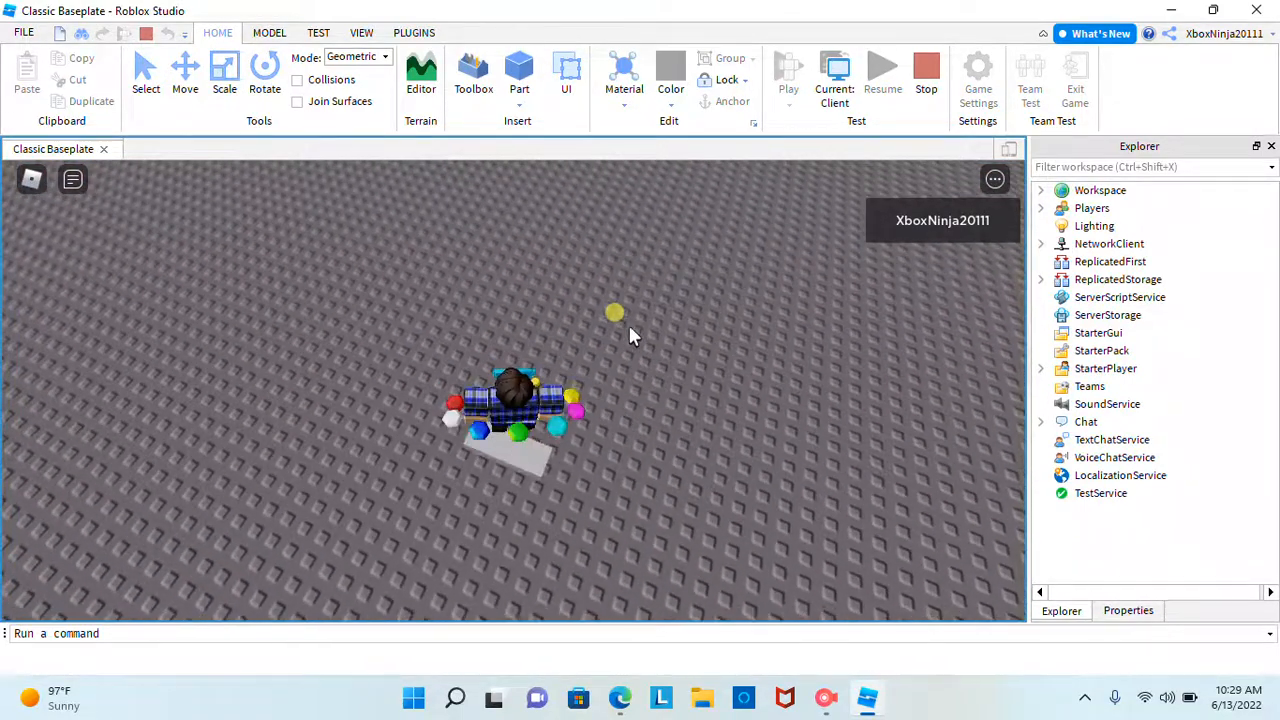
pyautogui.click(932, 100)
# Select the block and examine its properties and the place's object hierarchy.
pyautogui.click(445, 356)
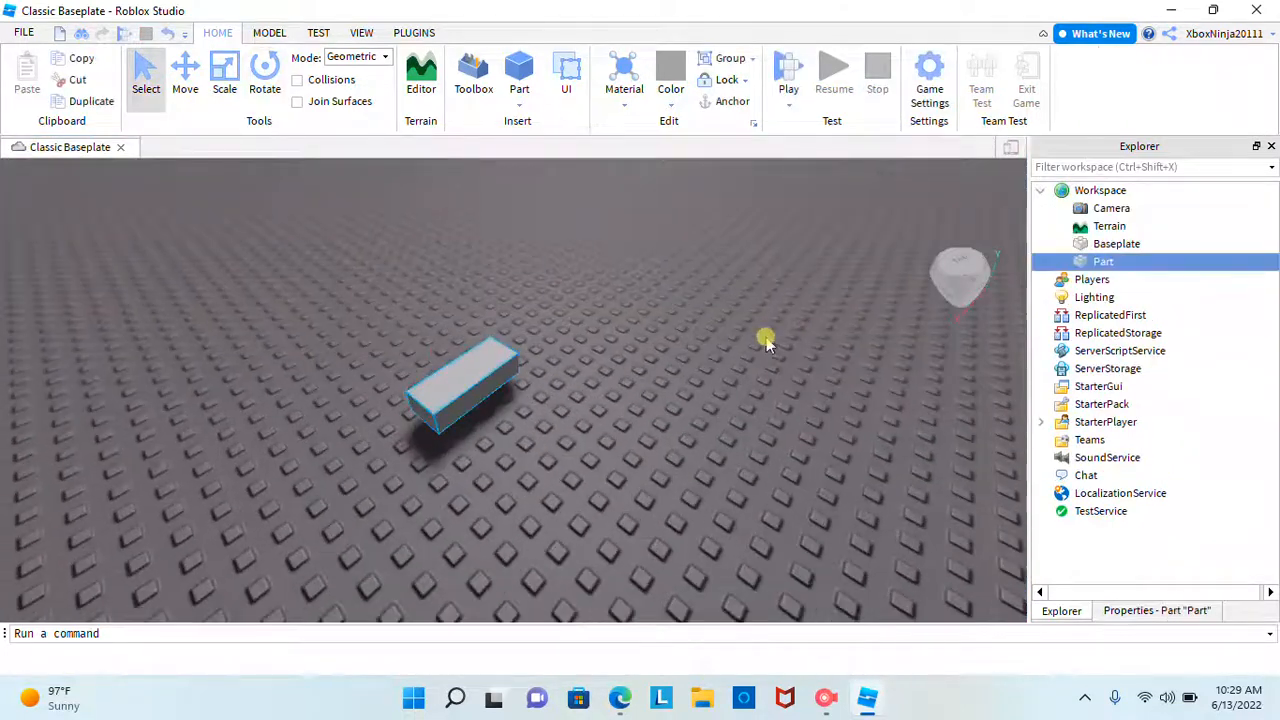
pyautogui.click(1190, 610)
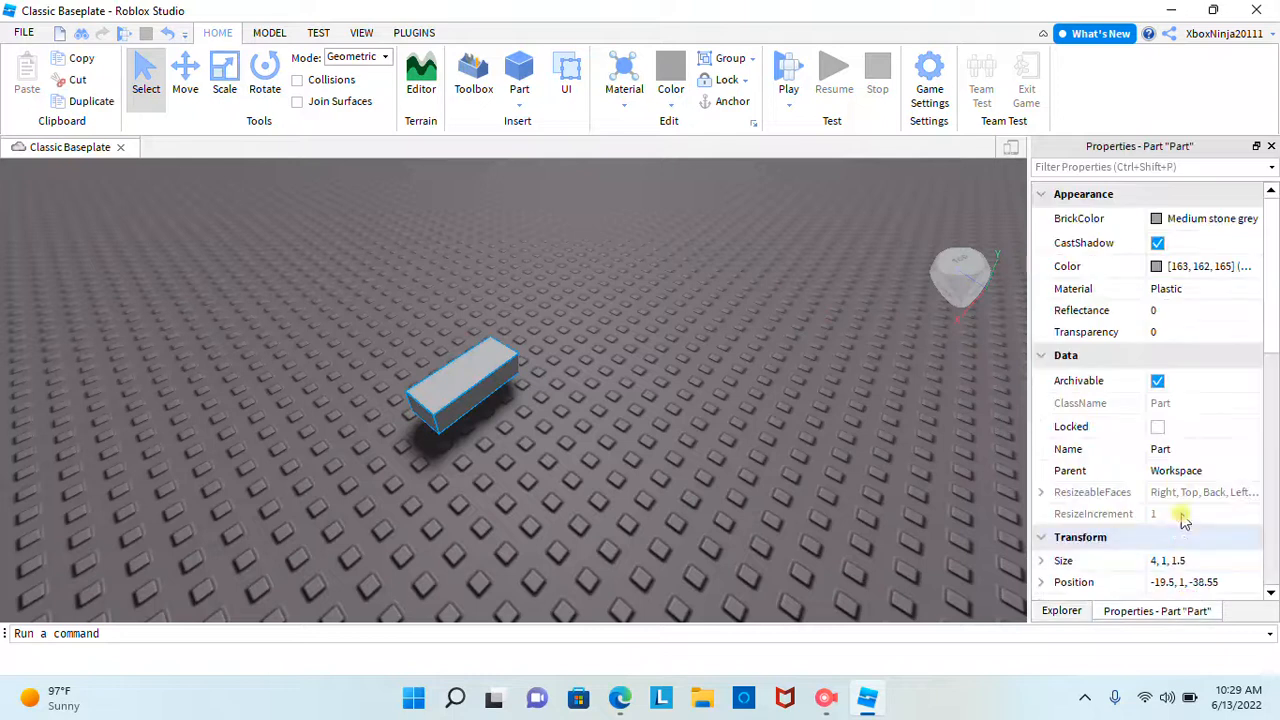
pyautogui.scroll(-5, 1168, 512)
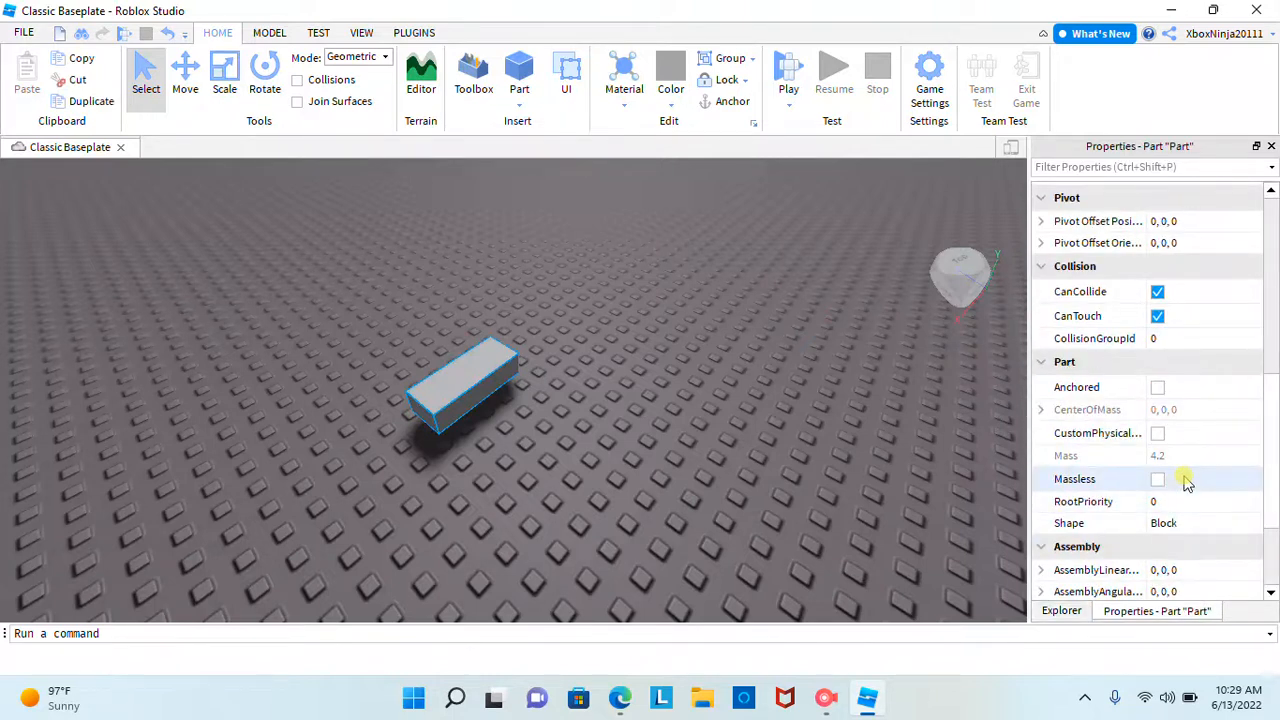
pyautogui.click(1061, 610)
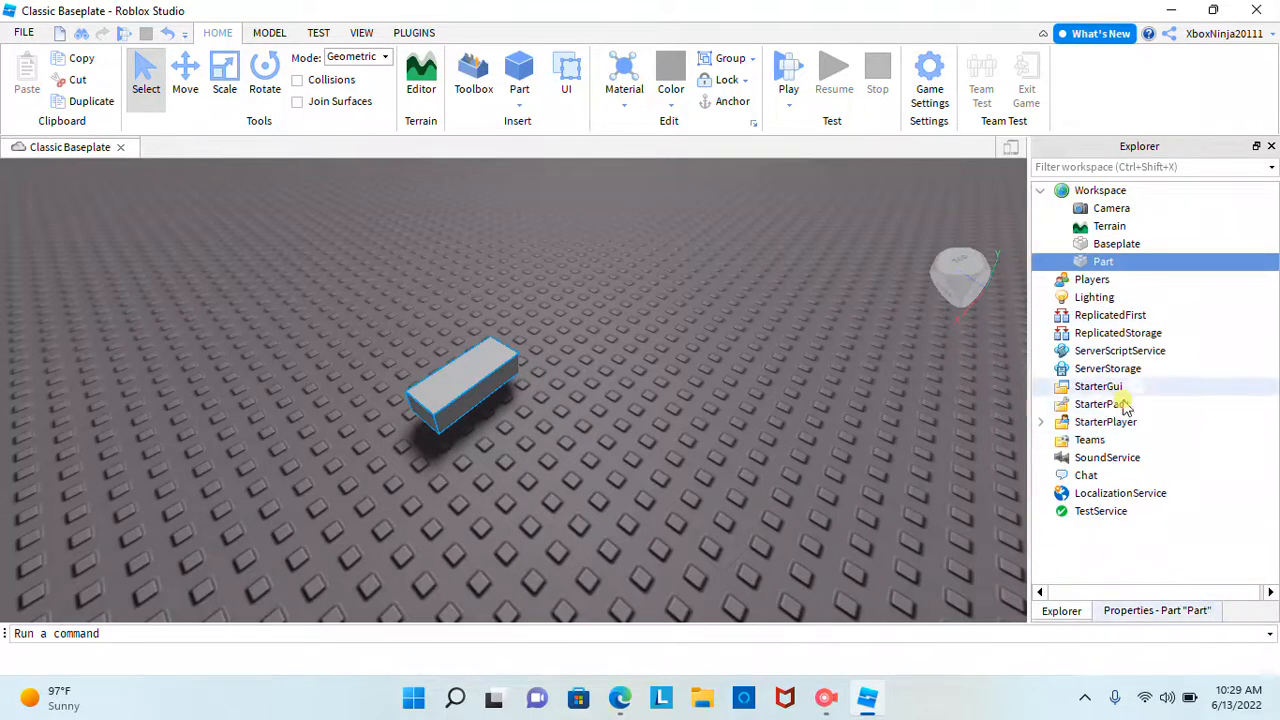
pyautogui.moveTo(1158, 146); pyautogui.dragTo(1120, 345)
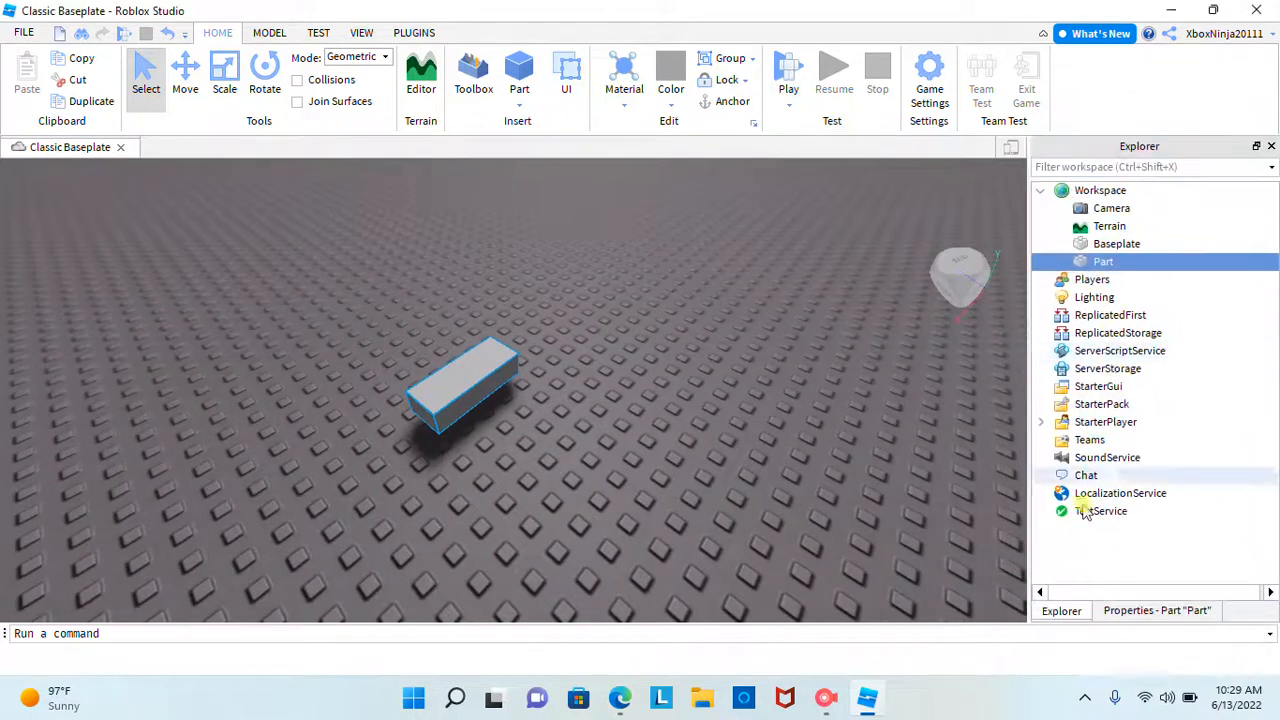
pyautogui.click(1143, 614)
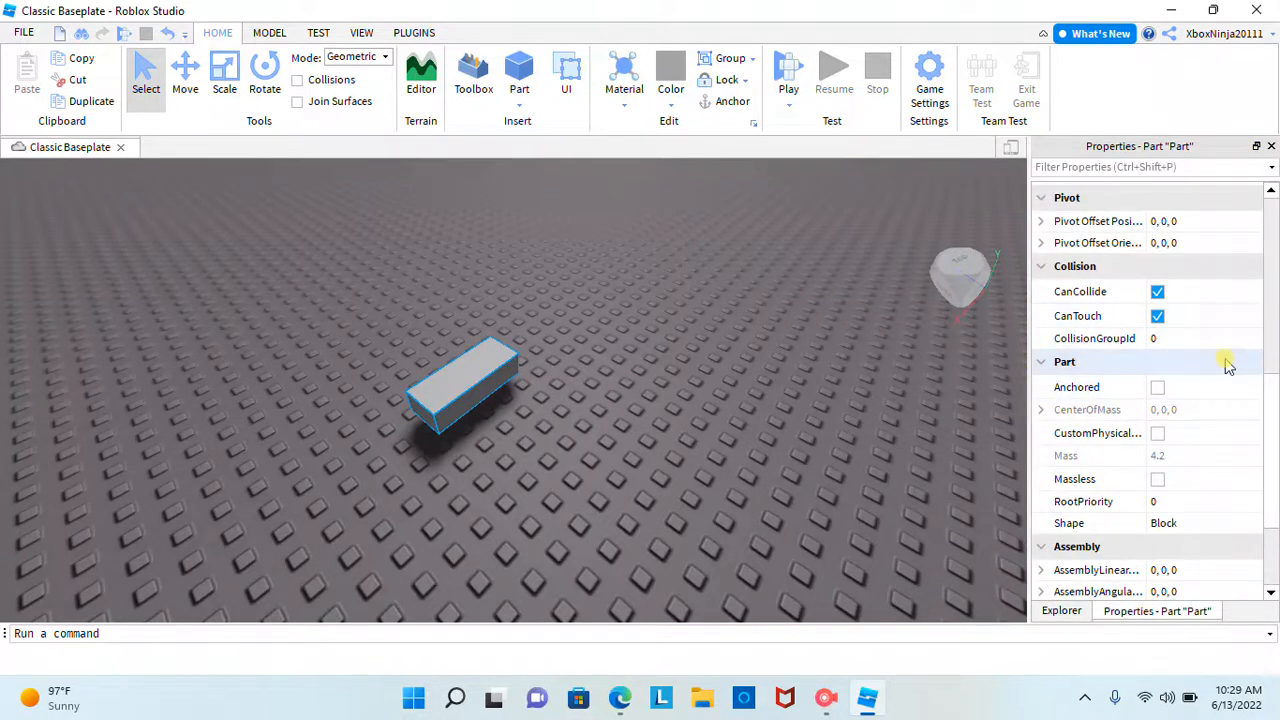
# Turn off CanCollide for the block and start a Play Here test.
pyautogui.moveTo(683, 349); pyautogui.dragTo(683, 300, button='right')
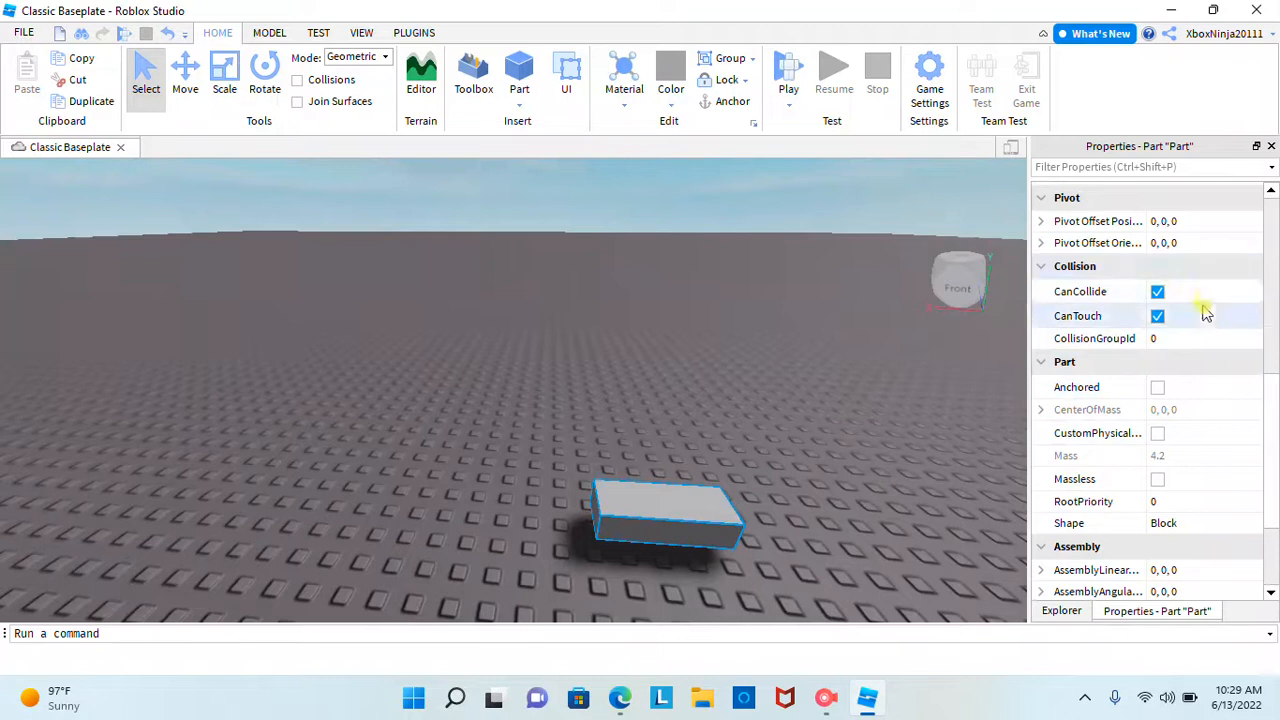
pyautogui.click(1152, 291)
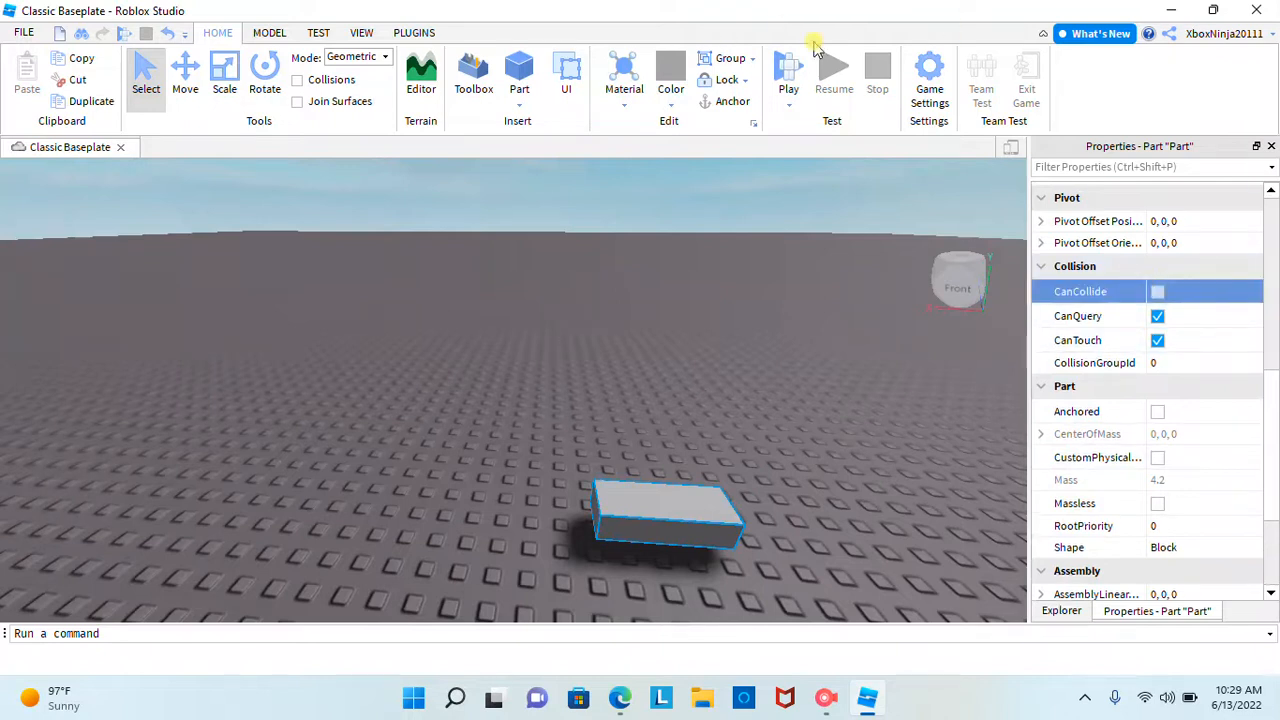
pyautogui.click(799, 108)
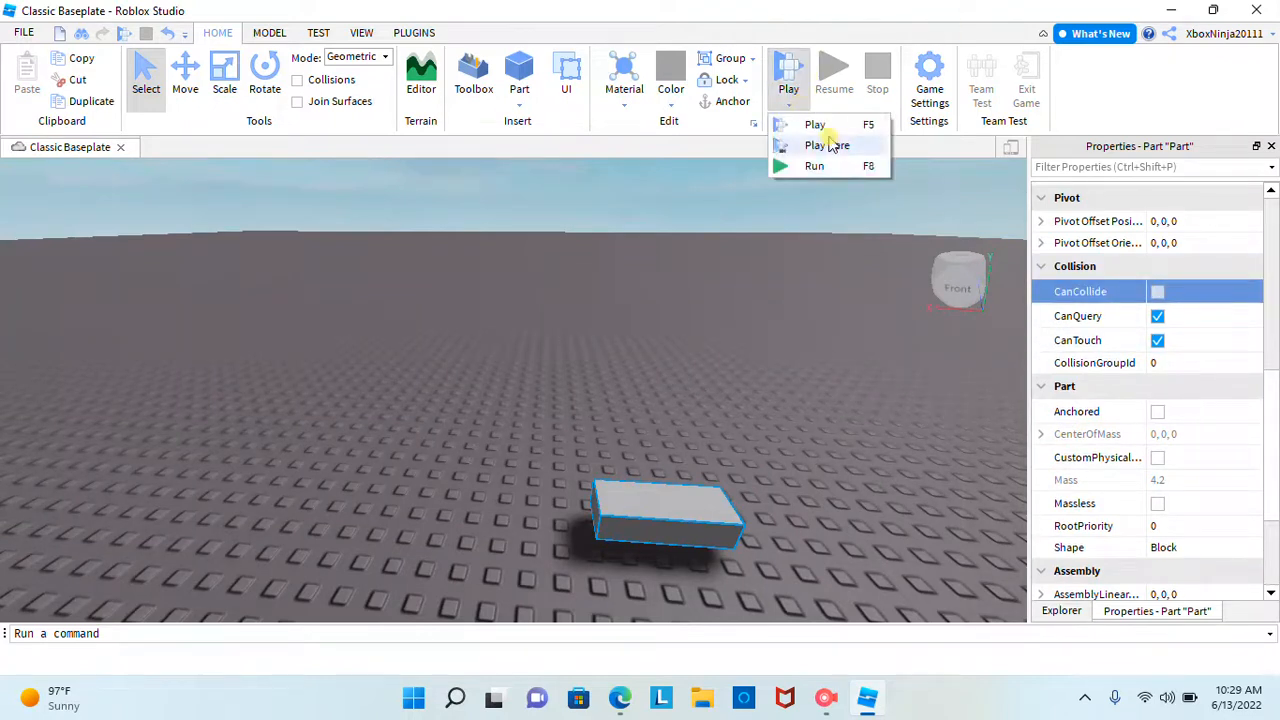
pyautogui.click(817, 148)
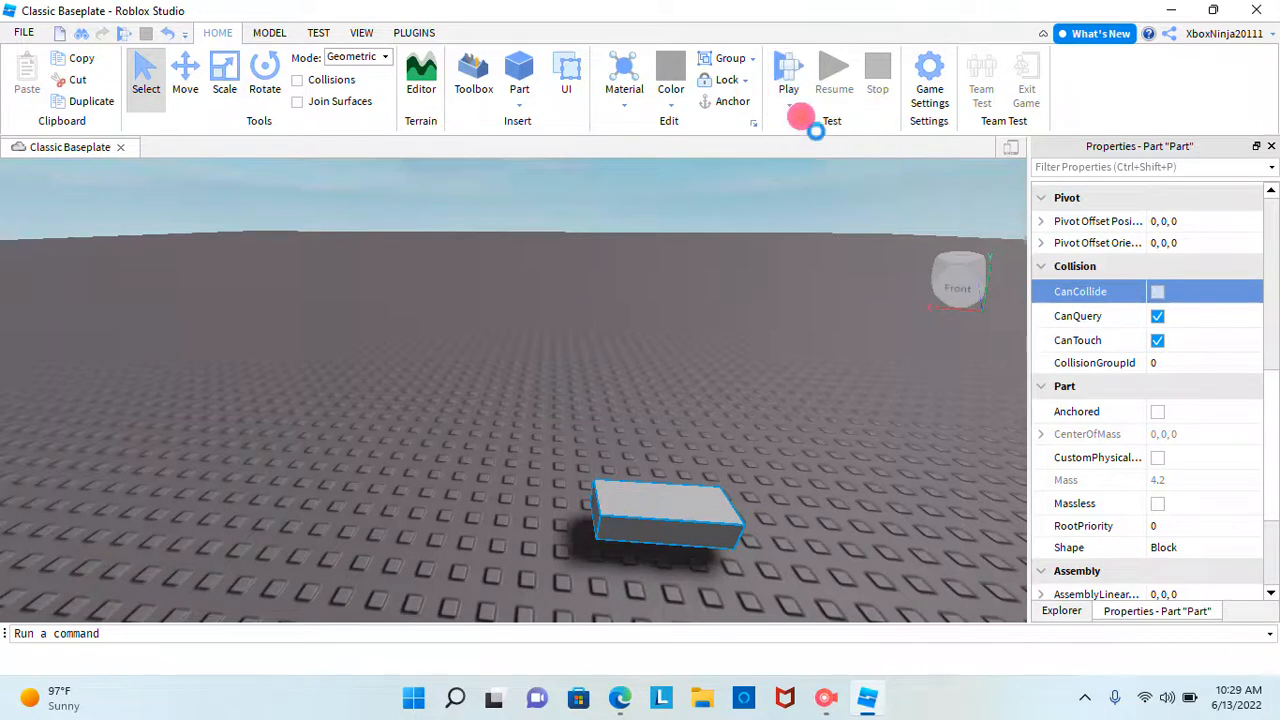
pyautogui.click(912, 78)
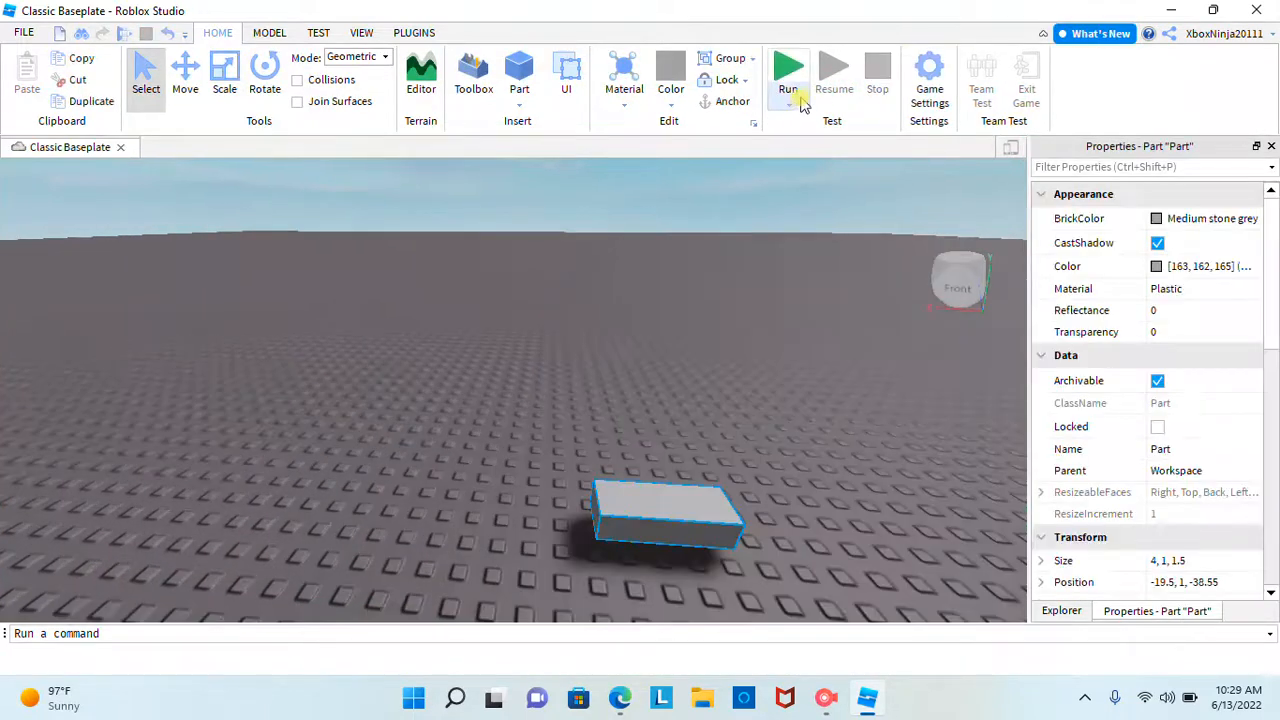
pyautogui.click(800, 106)
pyautogui.click(818, 148)
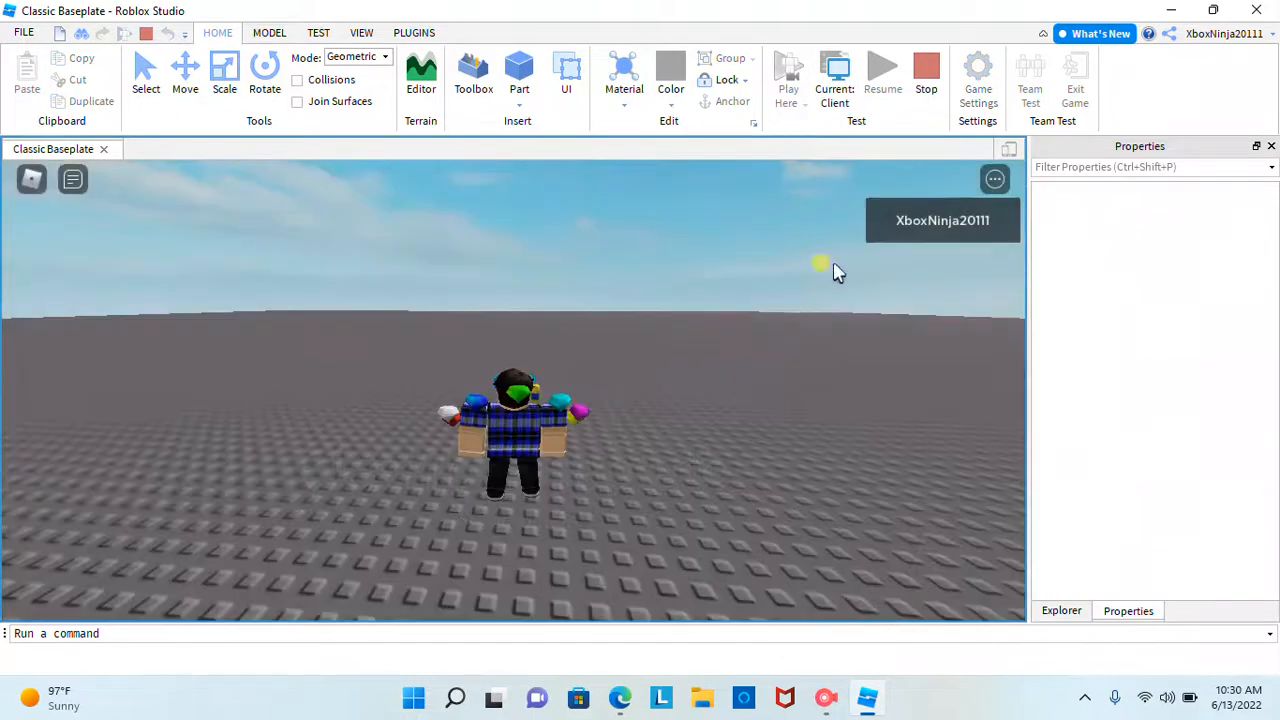
# Walk the character back and forth around the block to check its collision, and stop the test.
pyautogui.press('w')
pyautogui.moveTo(833, 293); pyautogui.dragTo(833, 293, button='right')
pyautogui.press('s')
pyautogui.press('w')
pyautogui.scroll(-5, 833, 293)
pyautogui.click(912, 70)
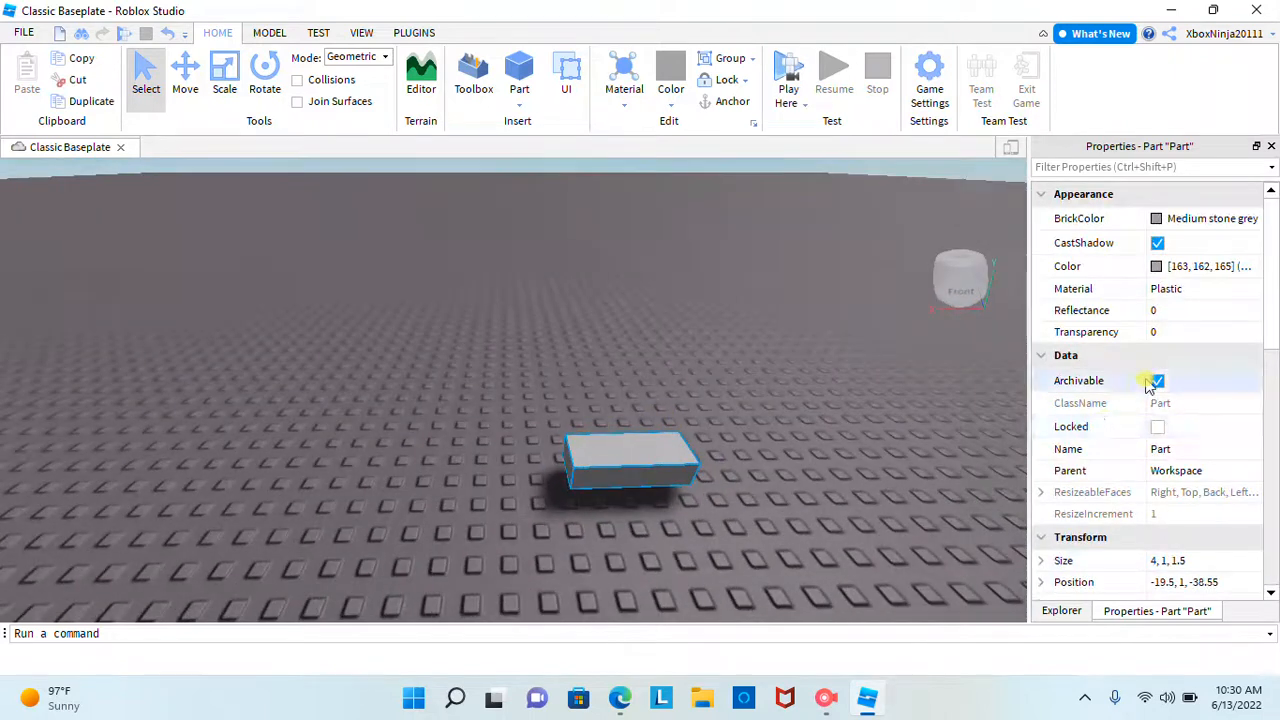
# Turn CanCollide back on for the block and enable Anchored.
pyautogui.scroll(-6, 1154, 390)
pyautogui.click(1160, 358)
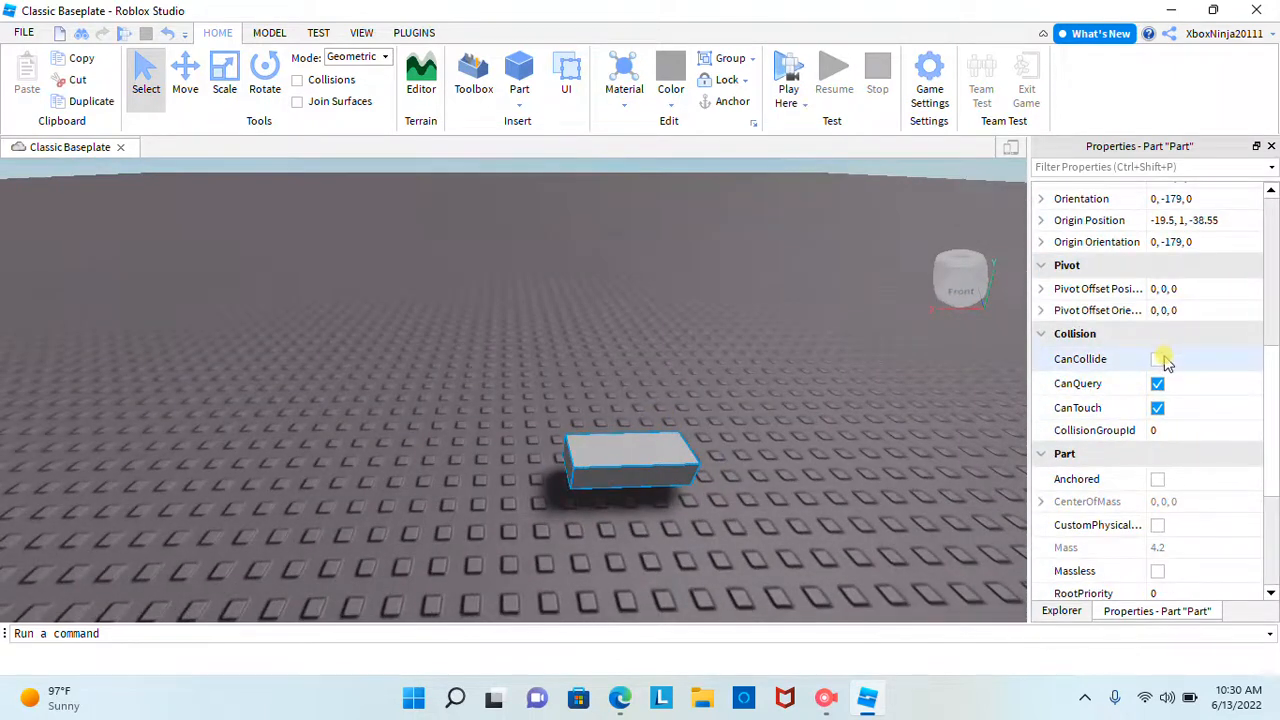
pyautogui.click(1158, 359)
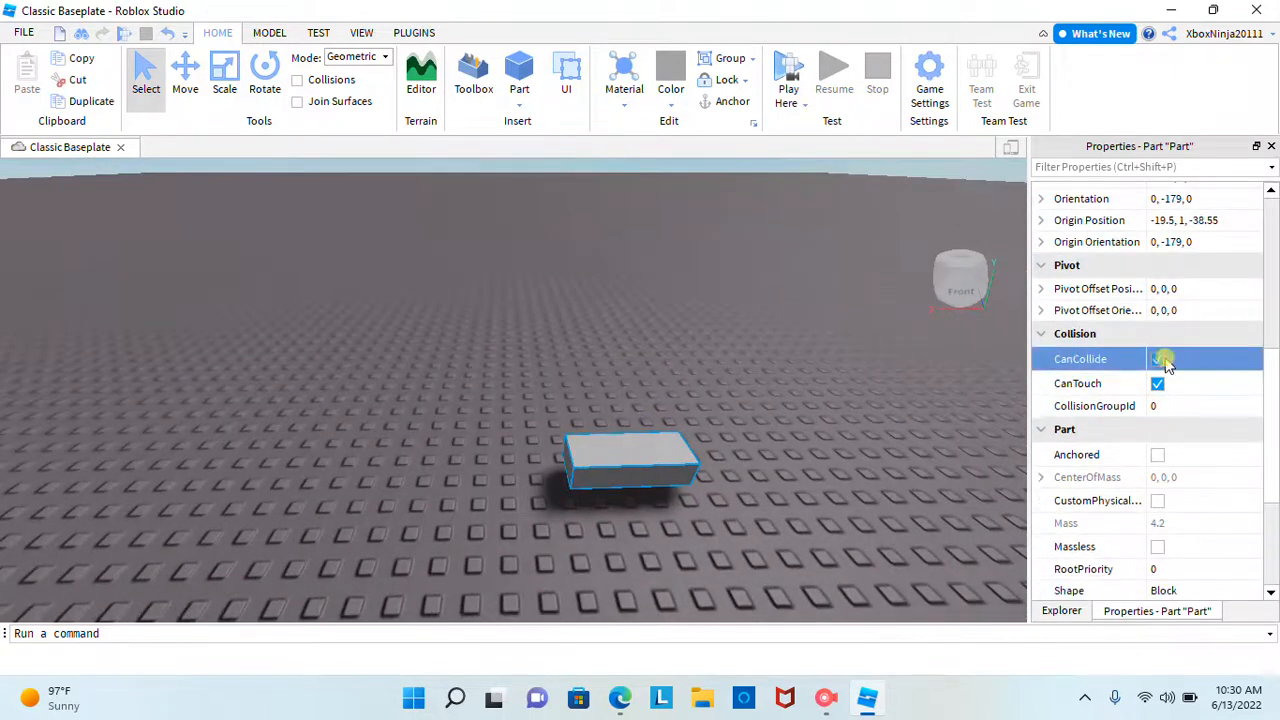
pyautogui.click(1157, 457)
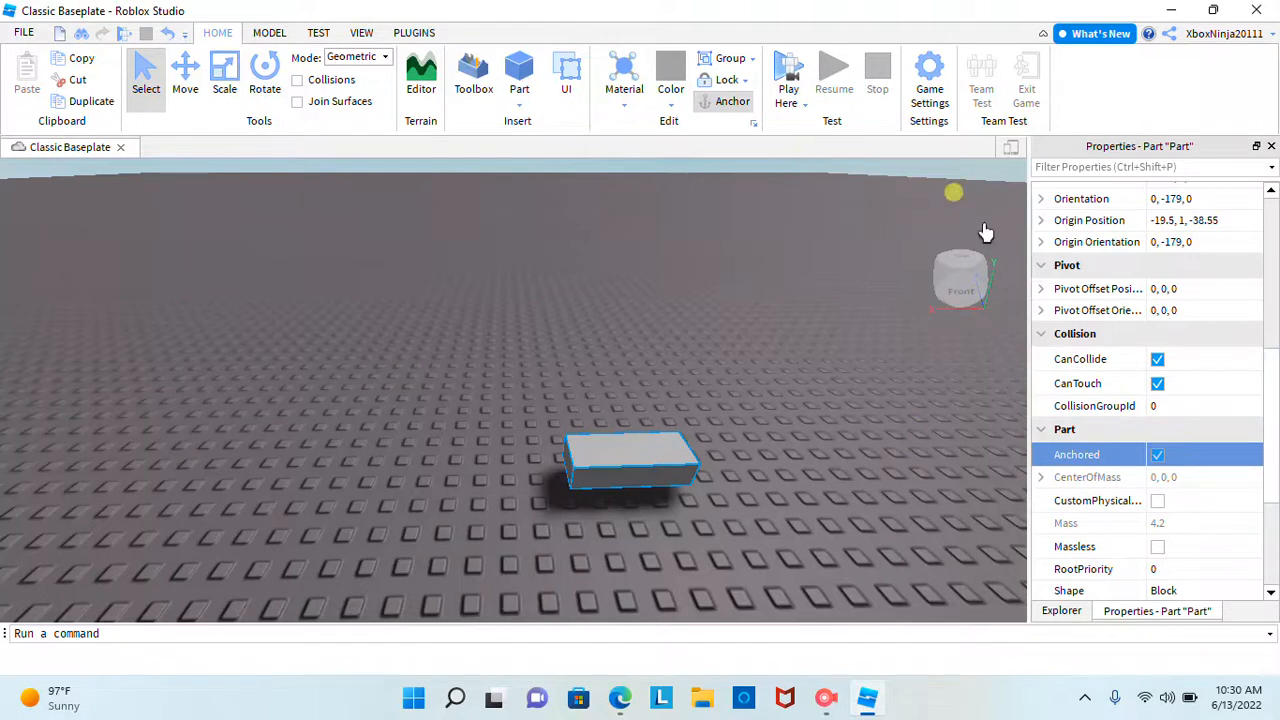
# Start a Play Here test, move the character around the anchored block, and stop the test.
pyautogui.click(780, 80)
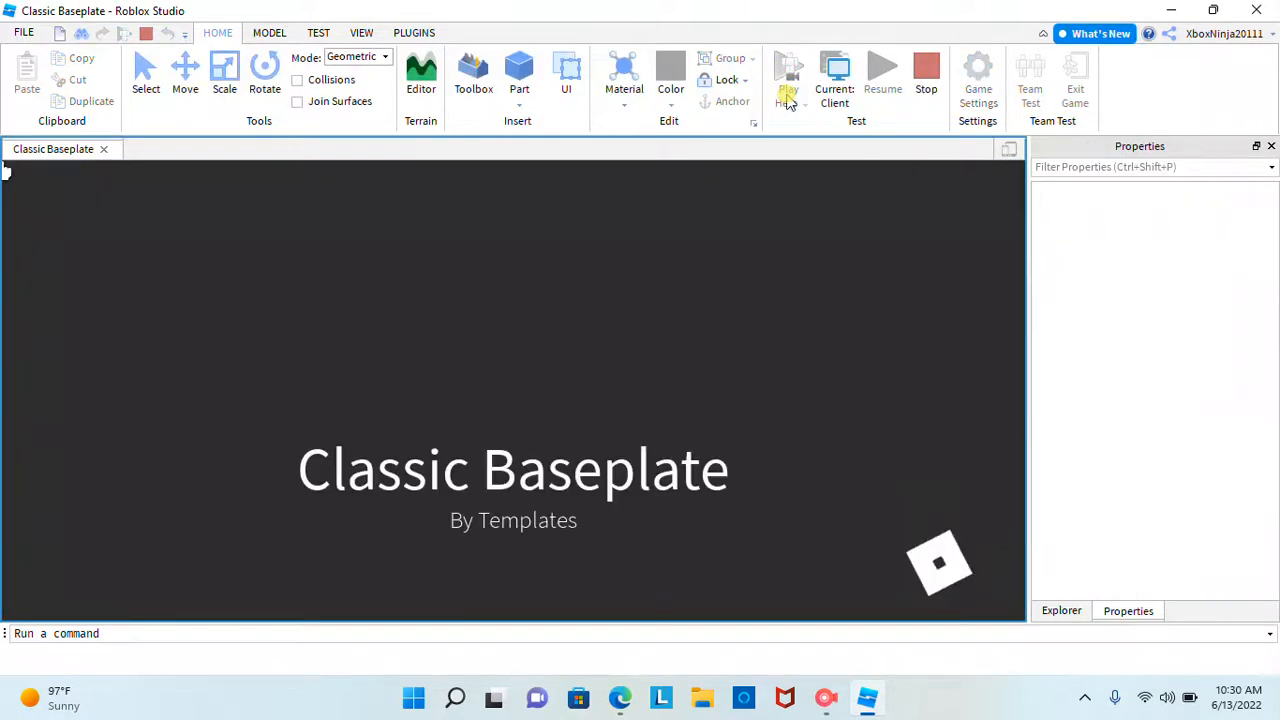
pyautogui.scroll(-10, 725, 262)
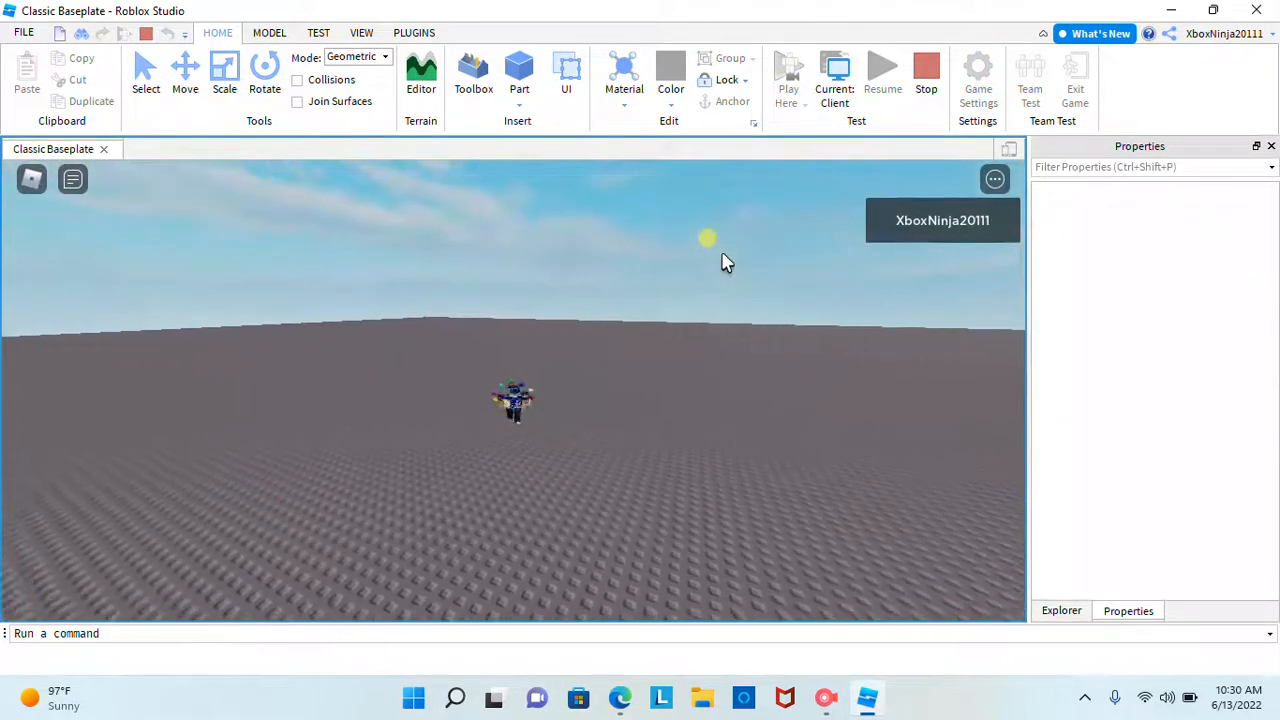
pyautogui.scroll(10, 624, 360)
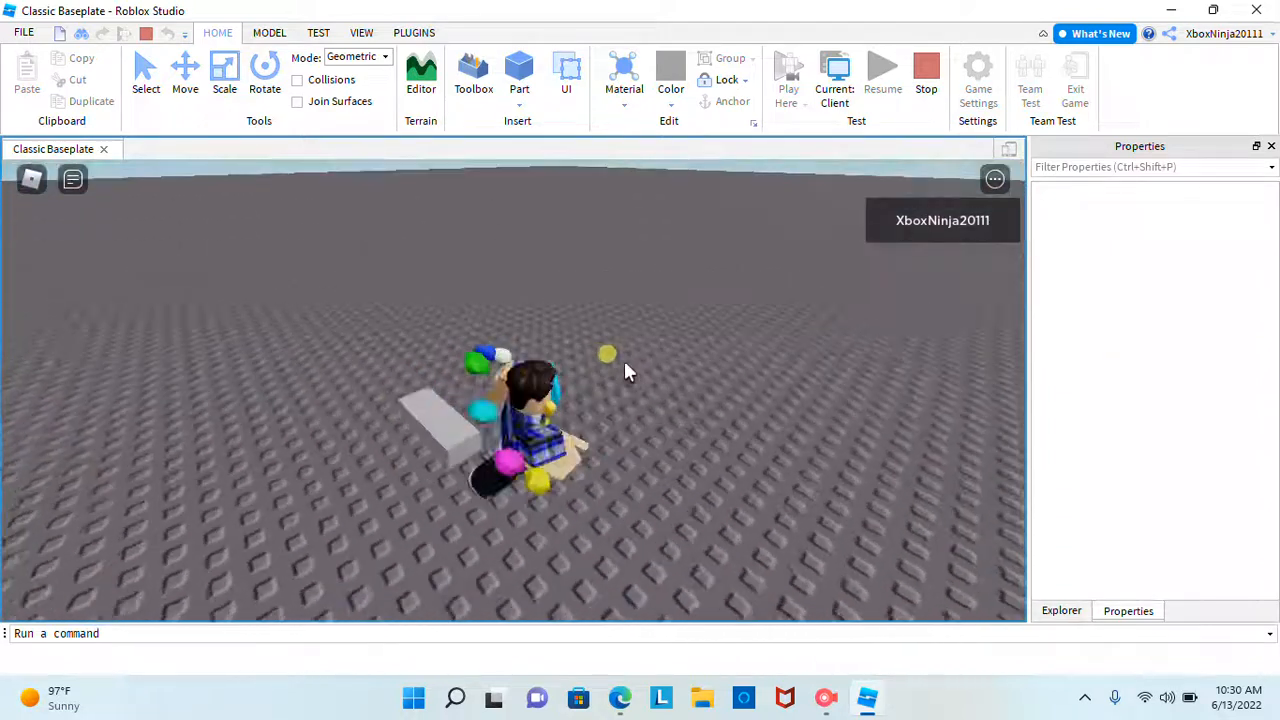
pyautogui.press('capslock')
pyautogui.press('capslock')
pyautogui.press('capslock')
pyautogui.click(943, 72)
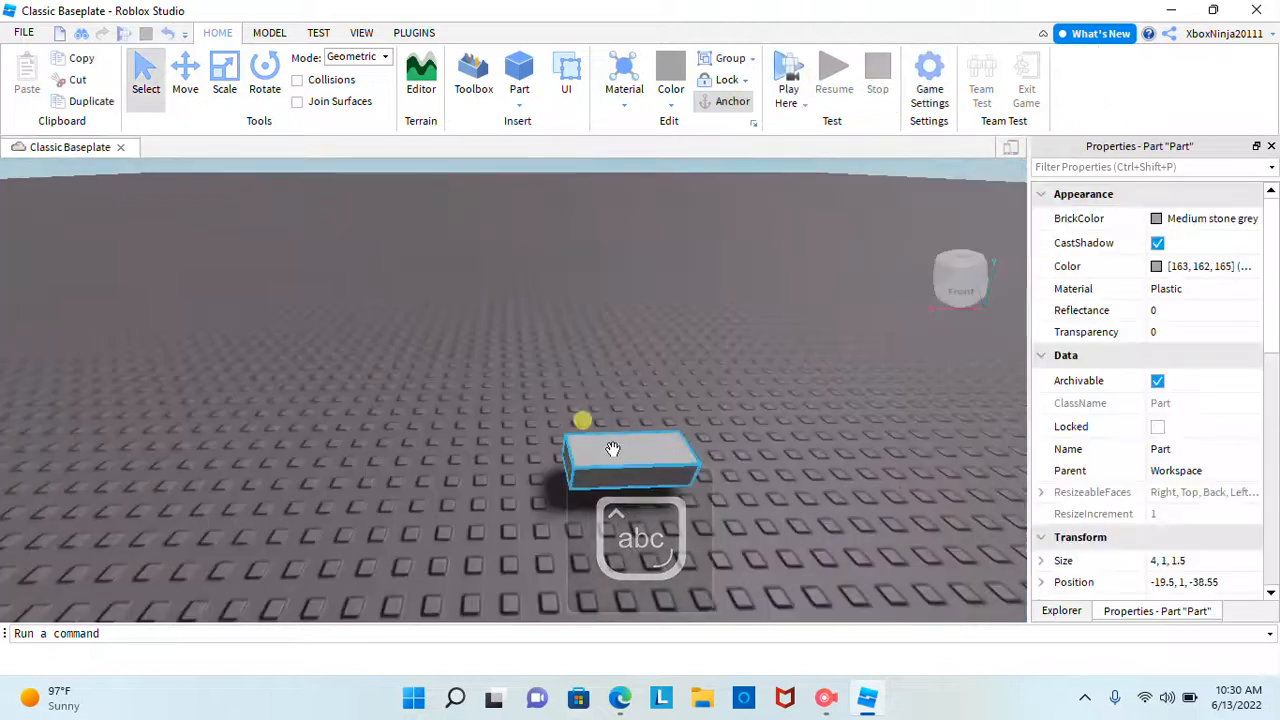
# Color the block Navy blue.
pyautogui.moveTo(583, 420); pyautogui.dragTo(683, 451, button='right')
pyautogui.click(1157, 218)
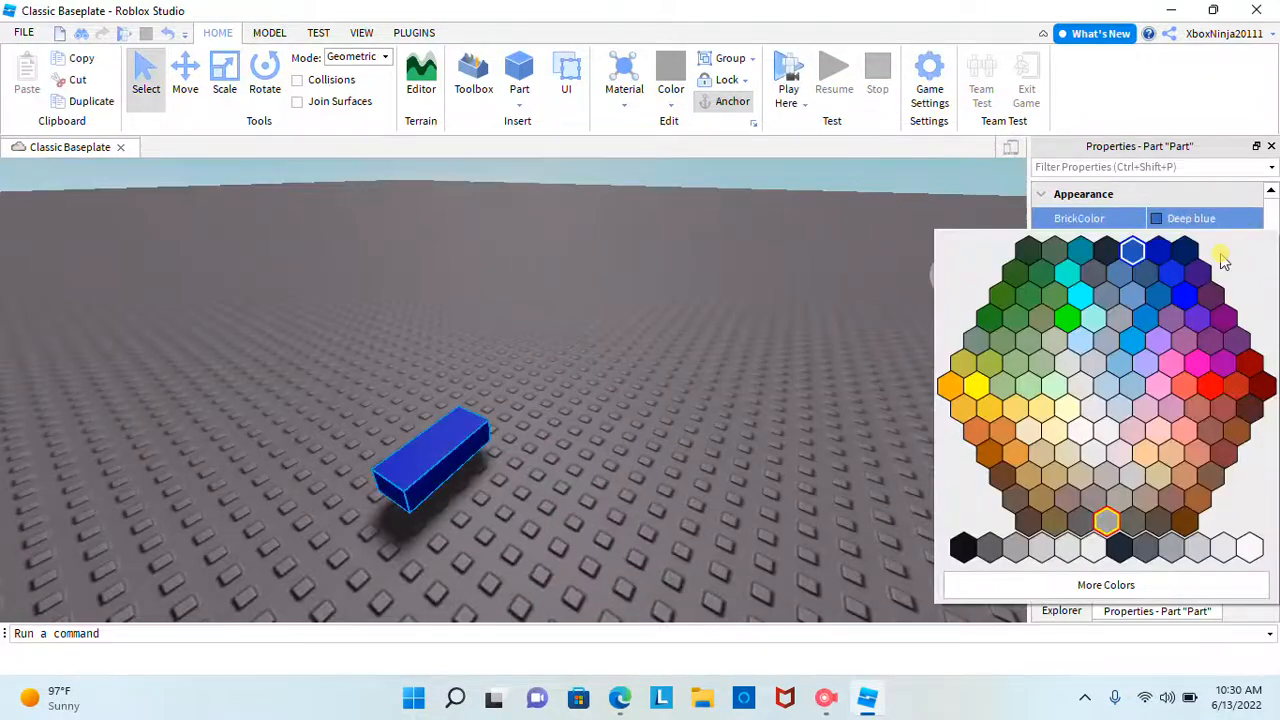
pyautogui.click(672, 90)
pyautogui.click(897, 133)
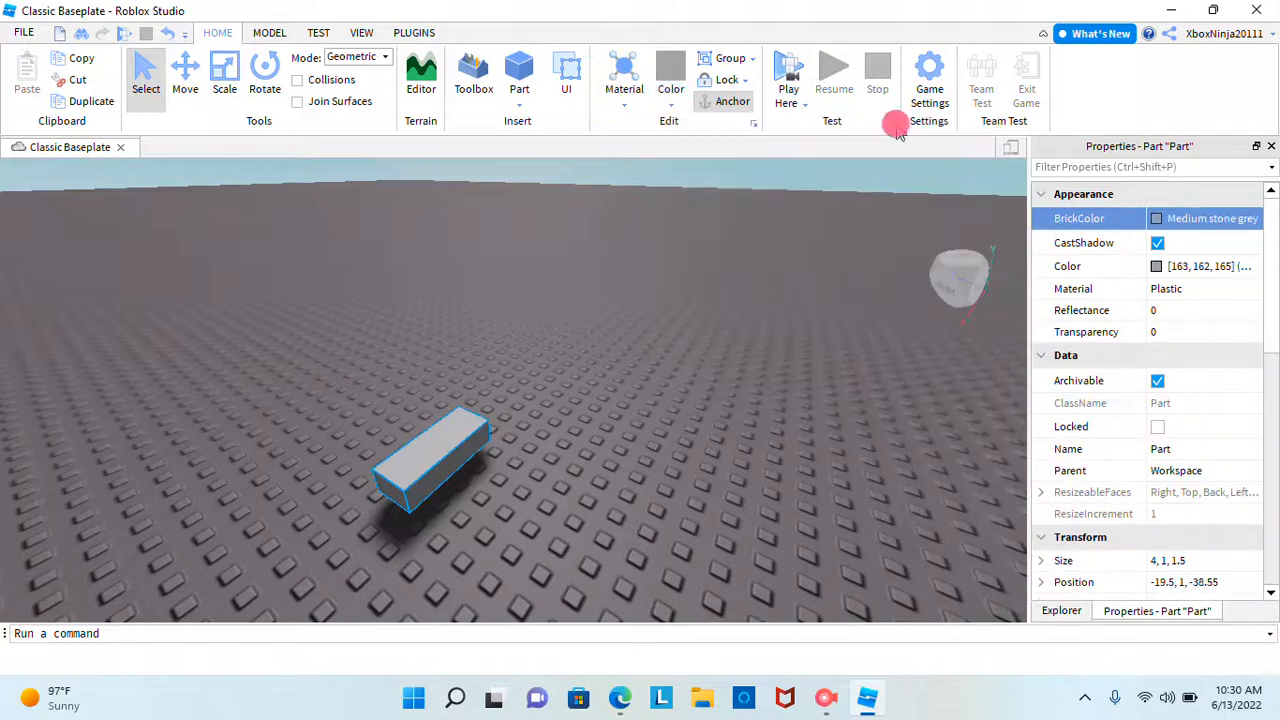
pyautogui.click(679, 96)
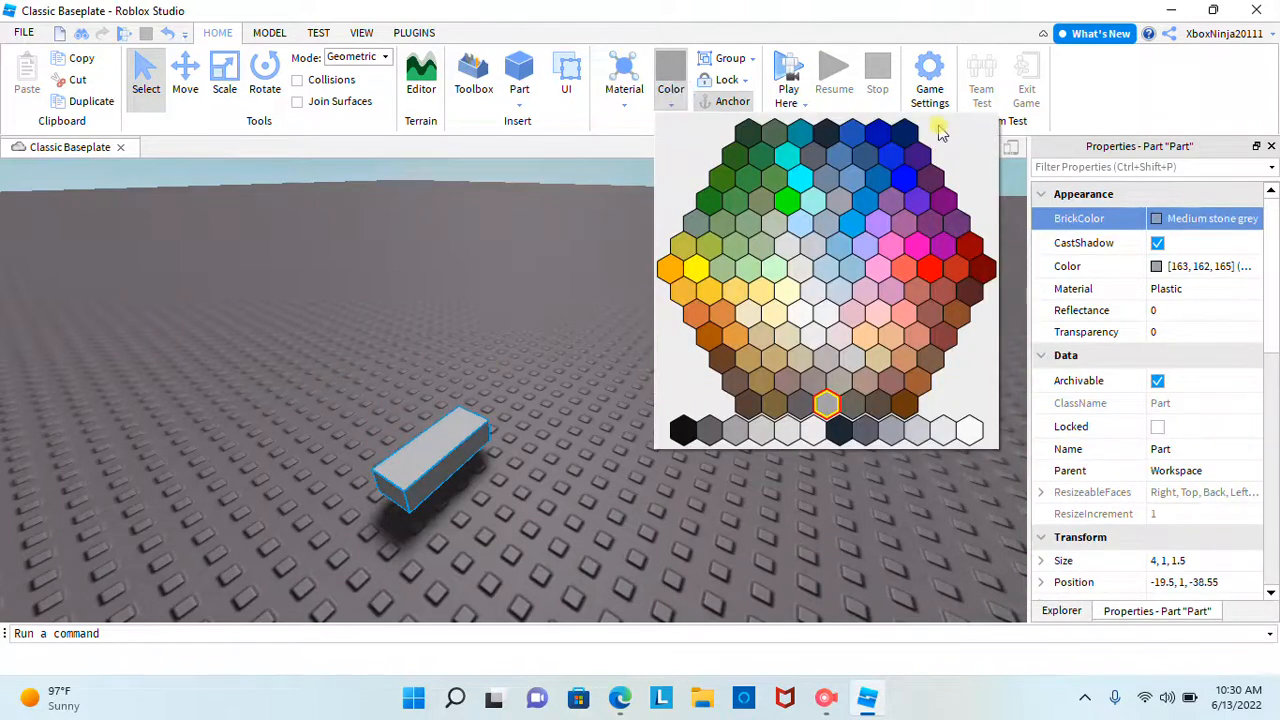
pyautogui.click(904, 133)
pyautogui.click(414, 417)
# Change the block's material to Glass.
pyautogui.moveTo(529, 395)
pyautogui.mouseDown(button='right')
pyautogui.moveTo(570, 420)
pyautogui.moveTo(530, 398)
pyautogui.mouseUp(button='right')
pyautogui.scroll(1, 530, 398)
pyautogui.scroll(-3, 530, 398)
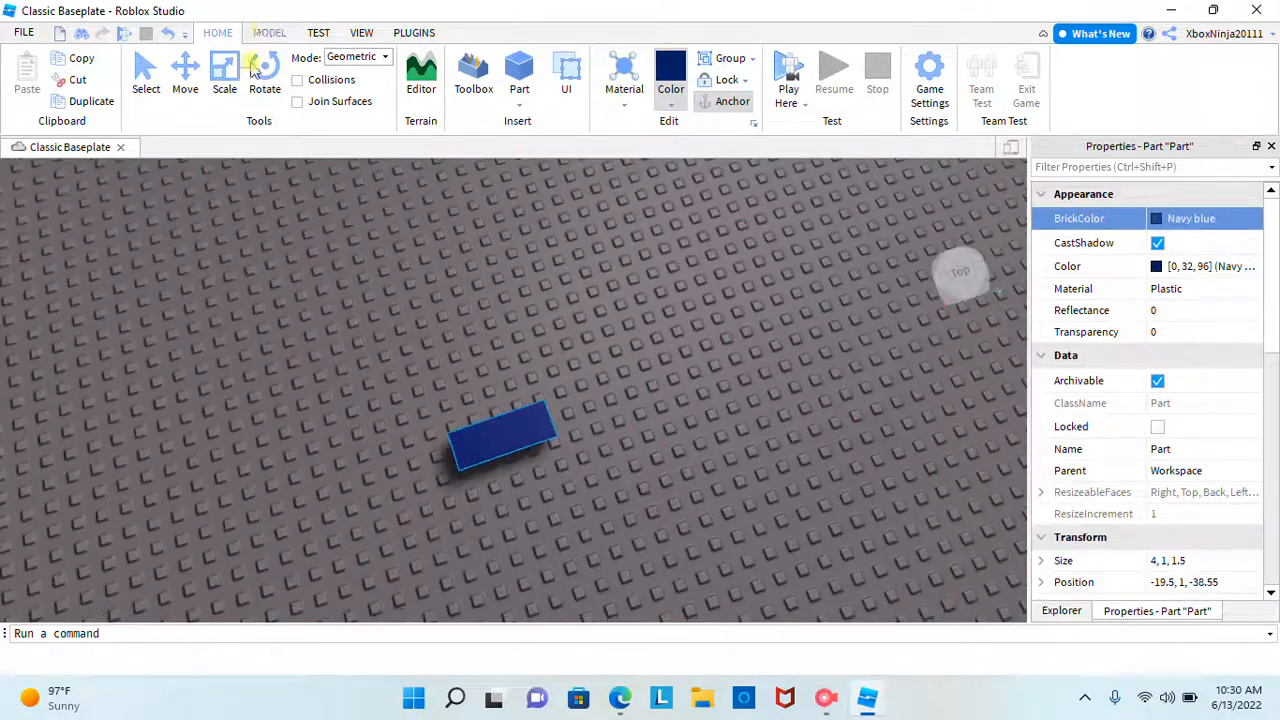
pyautogui.scroll(4, 530, 398)
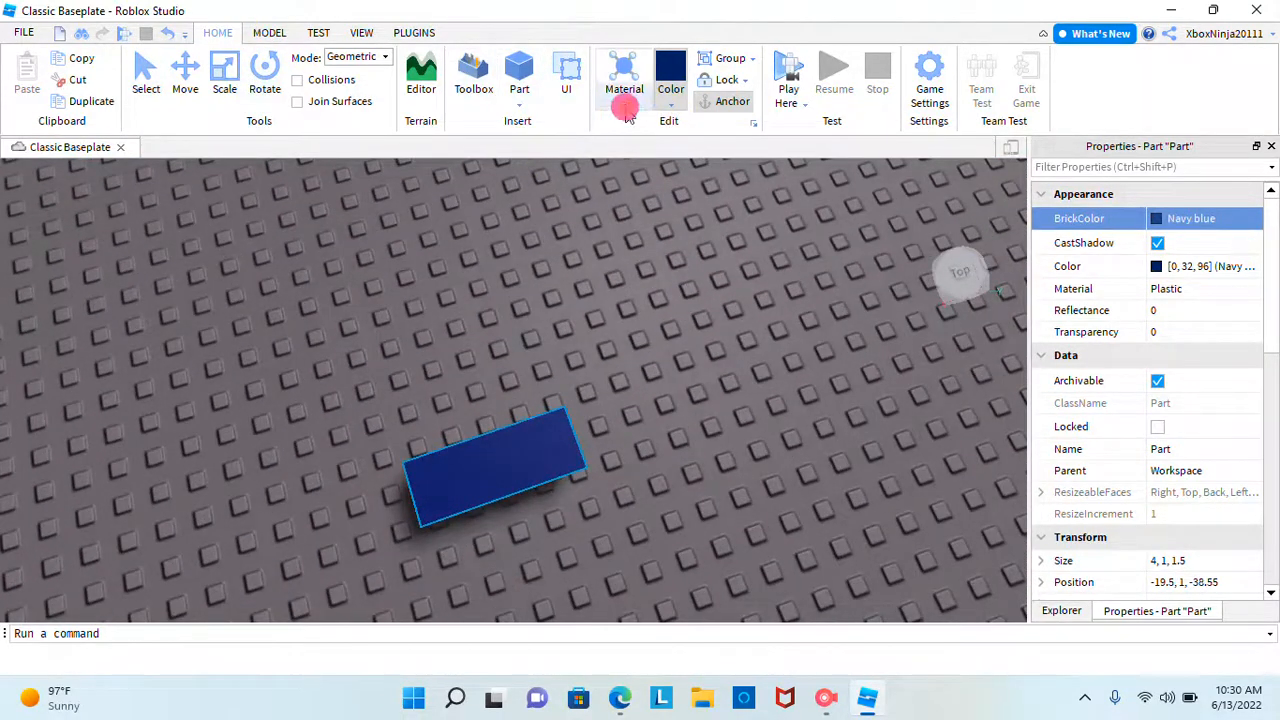
pyautogui.click(626, 108)
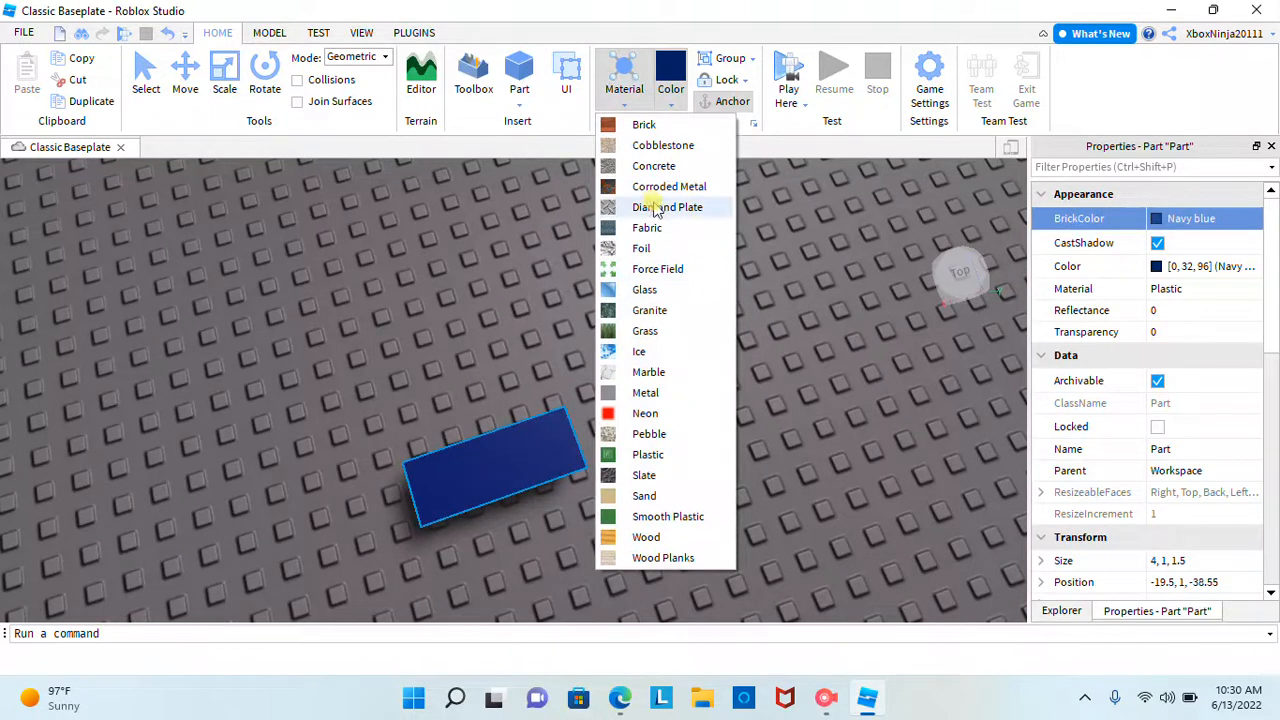
pyautogui.click(644, 289)
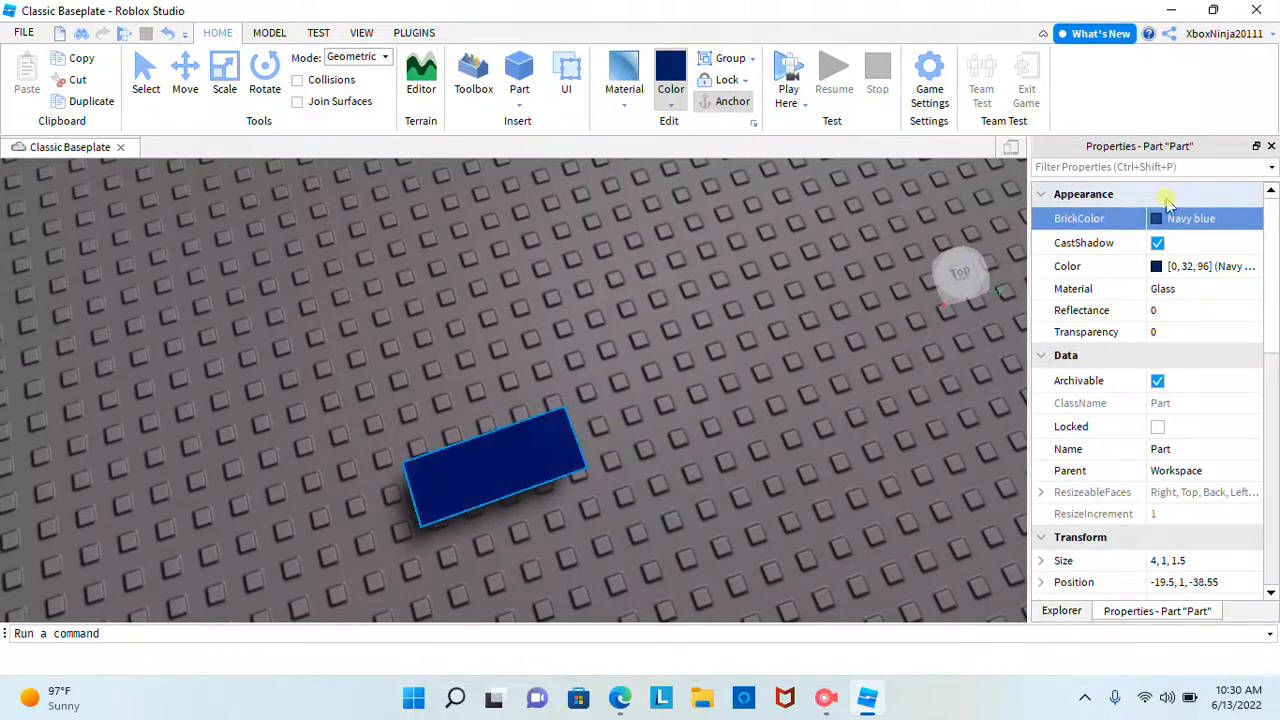
# Try a transparency of 1 on the glass block, and set it to 0.4 instead.
pyautogui.click(1190, 332)
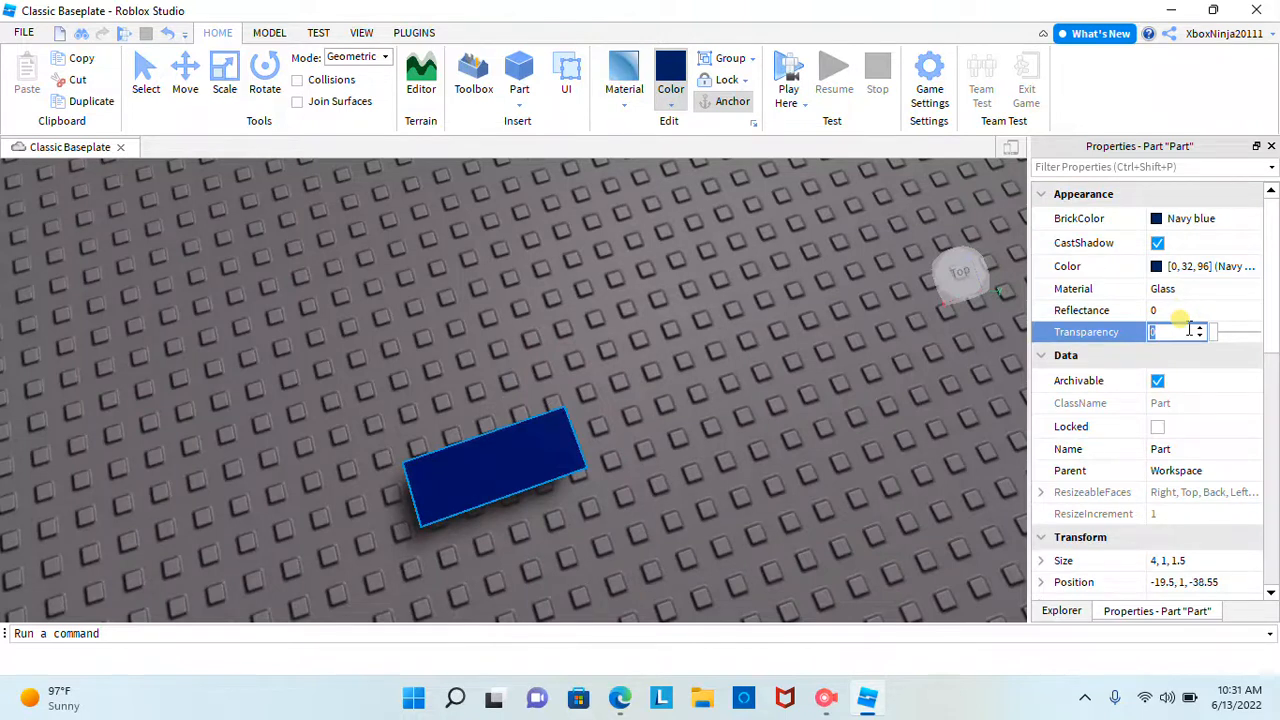
pyautogui.write('1')
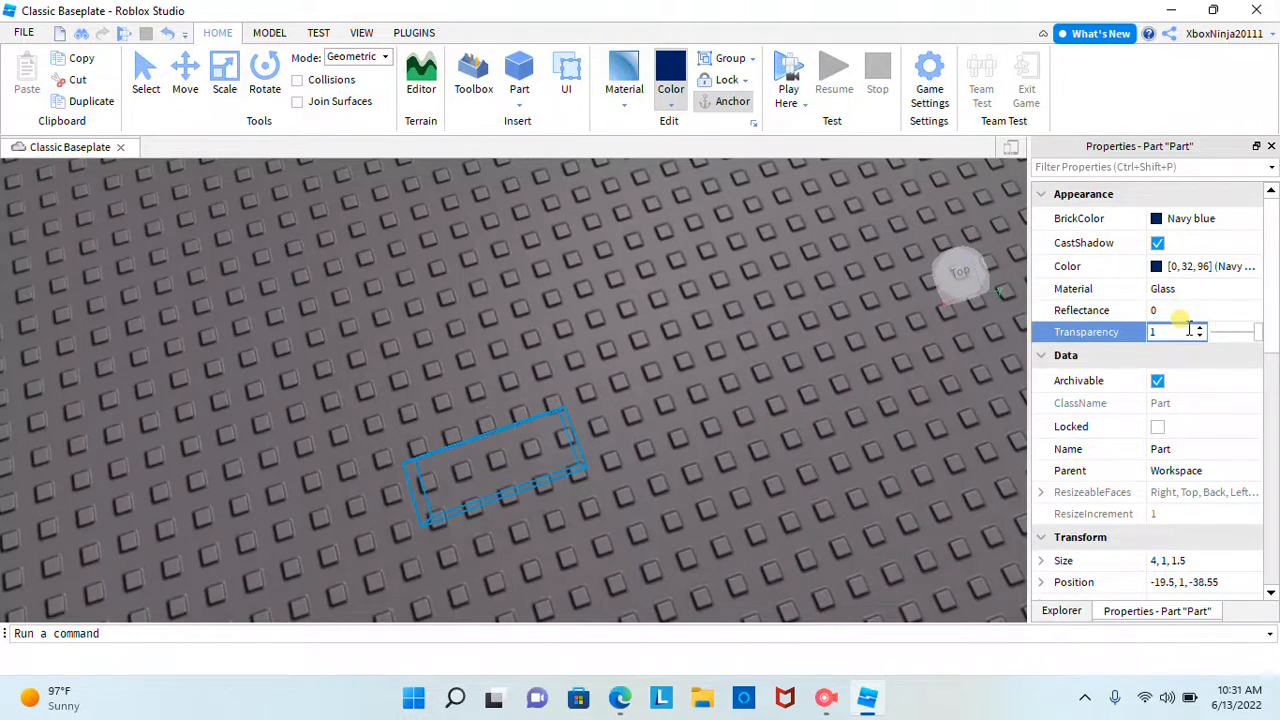
pyautogui.press('BackSpace')
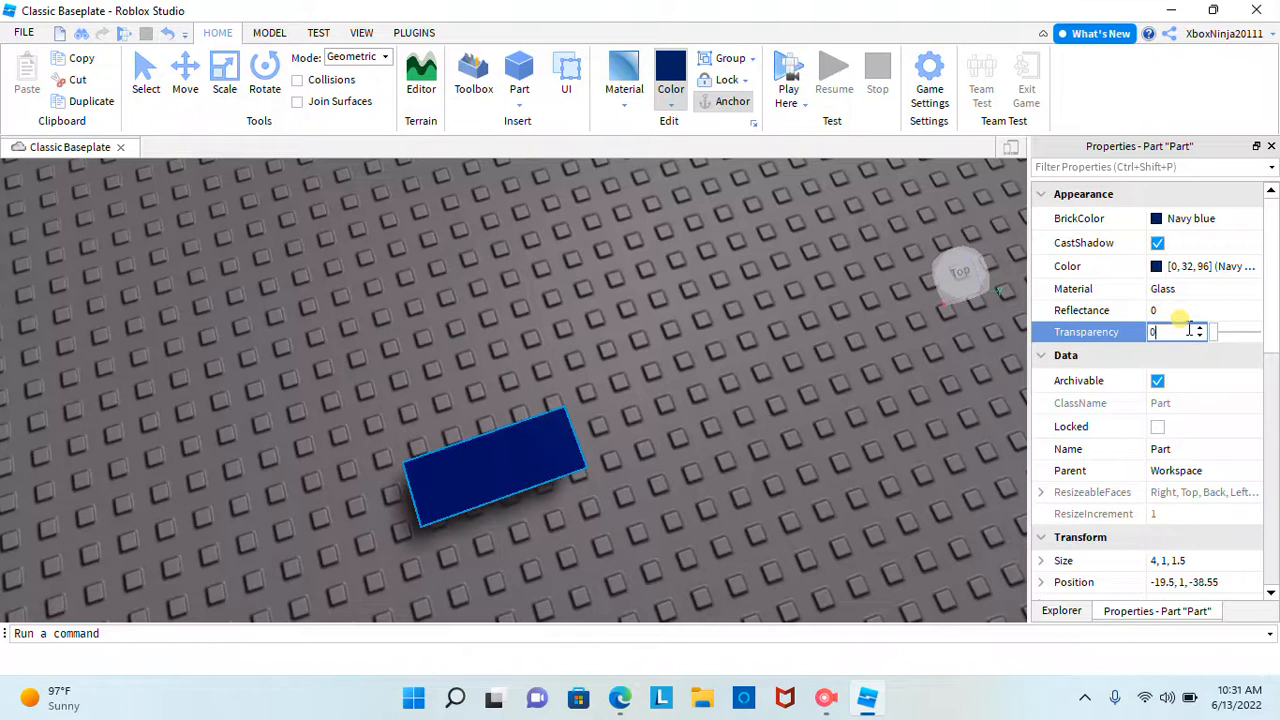
pyautogui.write('00.4')
# Run a Play Here test, view the character and the semi-transparent block from several angles, and stop the test.
pyautogui.moveTo(800, 245); pyautogui.dragTo(748, 303, button='right')
pyautogui.click(788, 88)
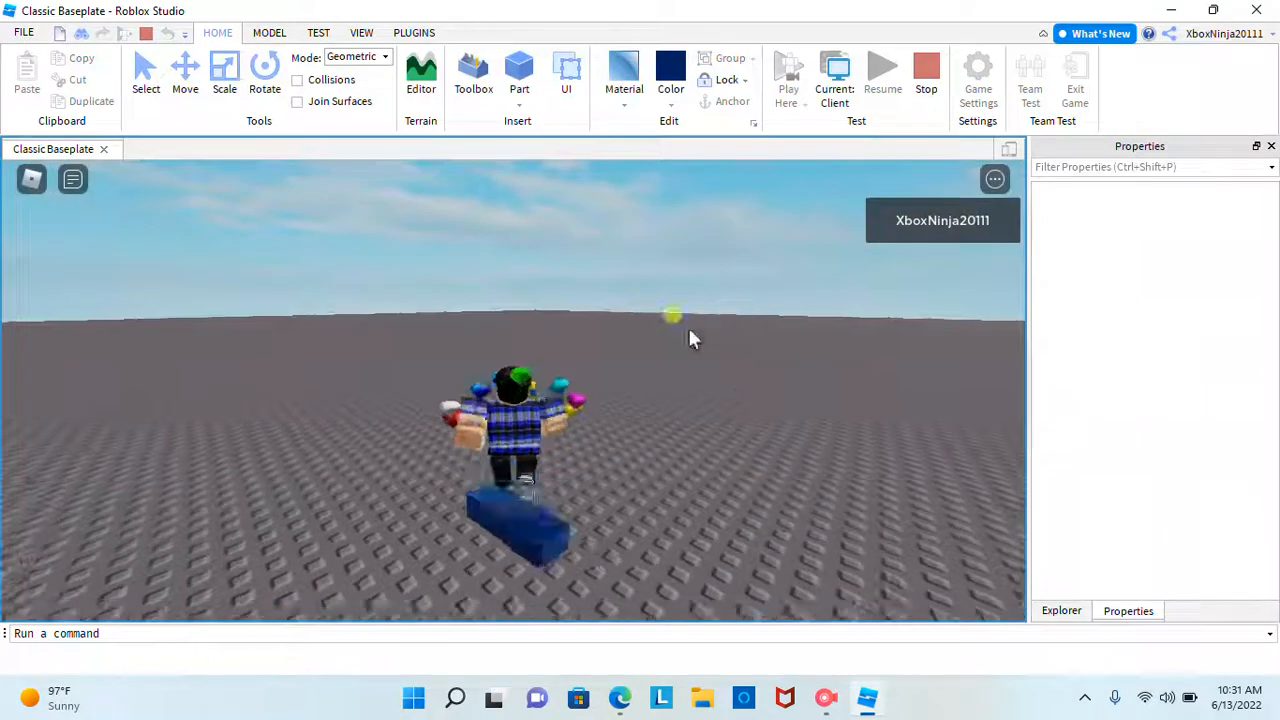
pyautogui.moveTo(689, 337); pyautogui.dragTo(668, 352, button='right')
pyautogui.scroll(5, 674, 342)
pyautogui.scroll(-5, 674, 342)
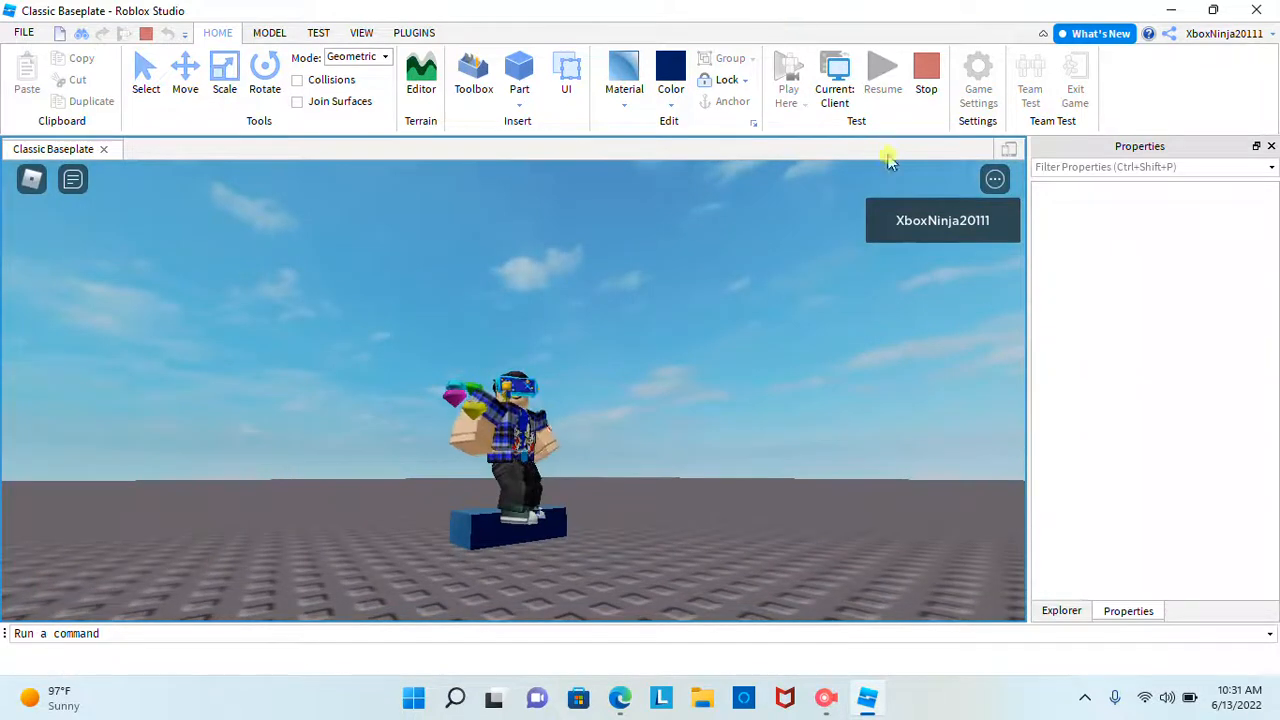
pyautogui.click(926, 75)
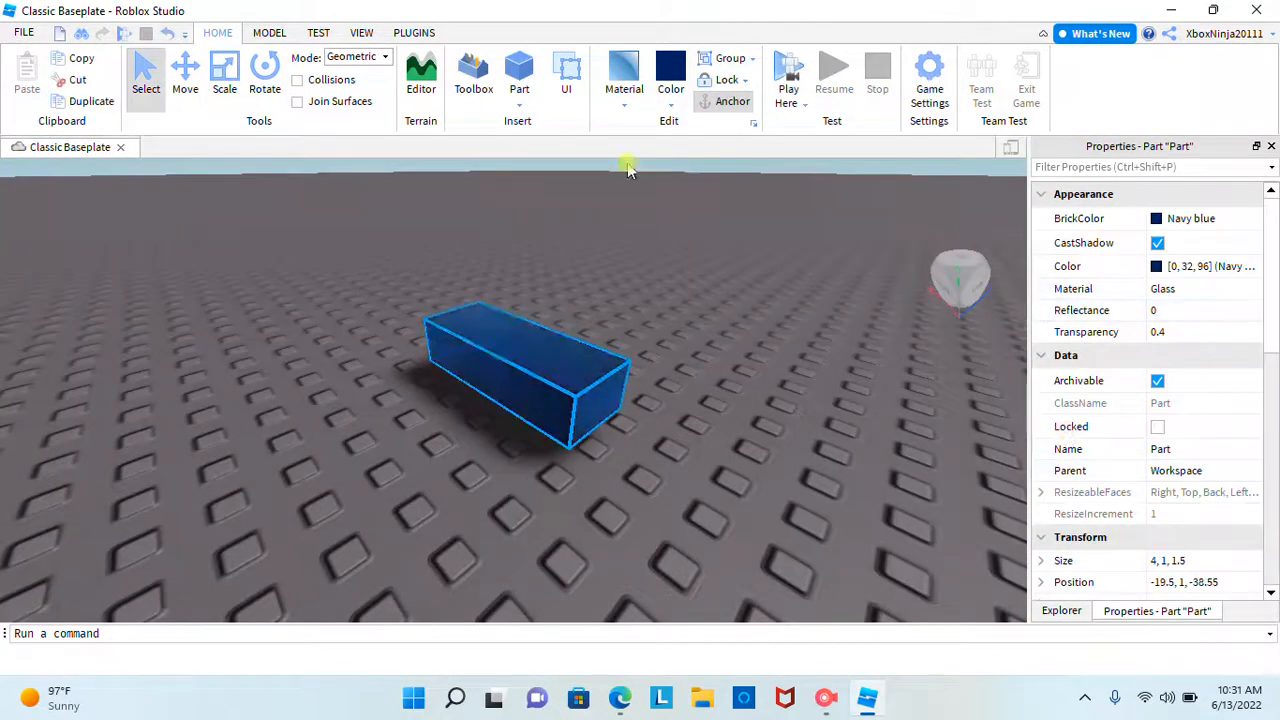
# Cut the glass block from the baseplate.
pyautogui.moveTo(555, 280); pyautogui.dragTo(552, 283, button='right')
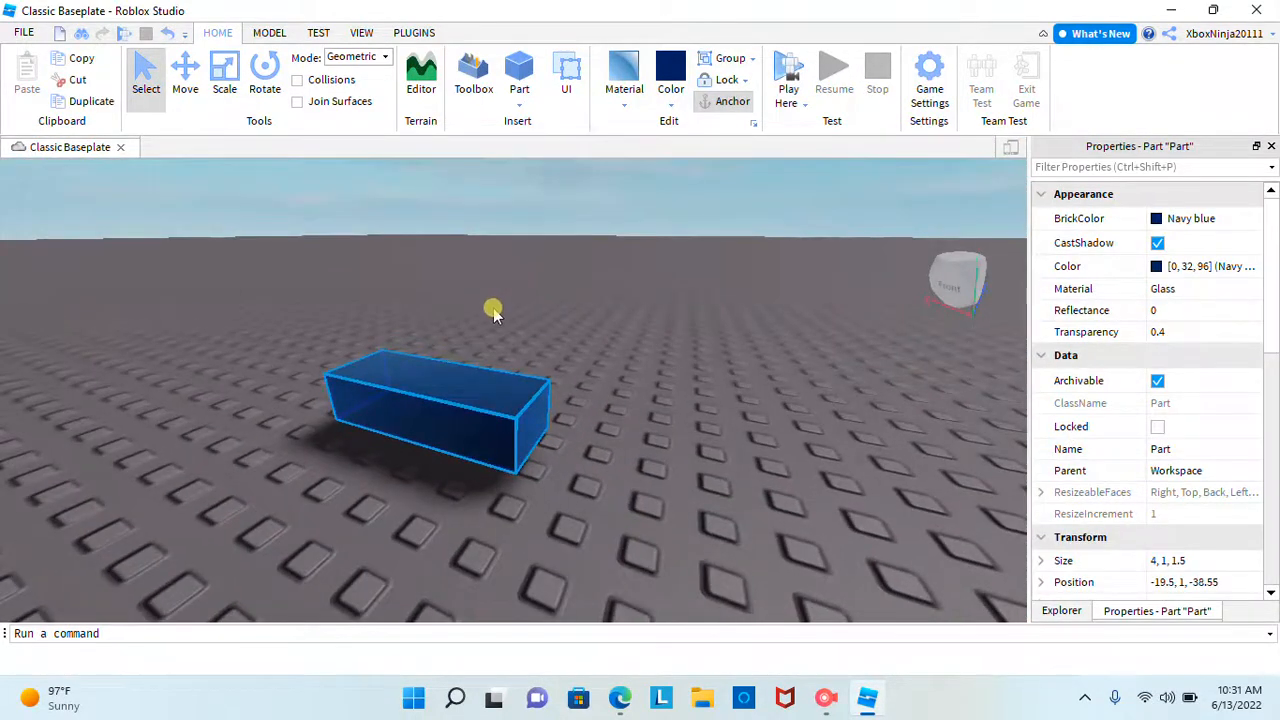
pyautogui.moveTo(463, 385); pyautogui.dragTo(463, 384, button='right')
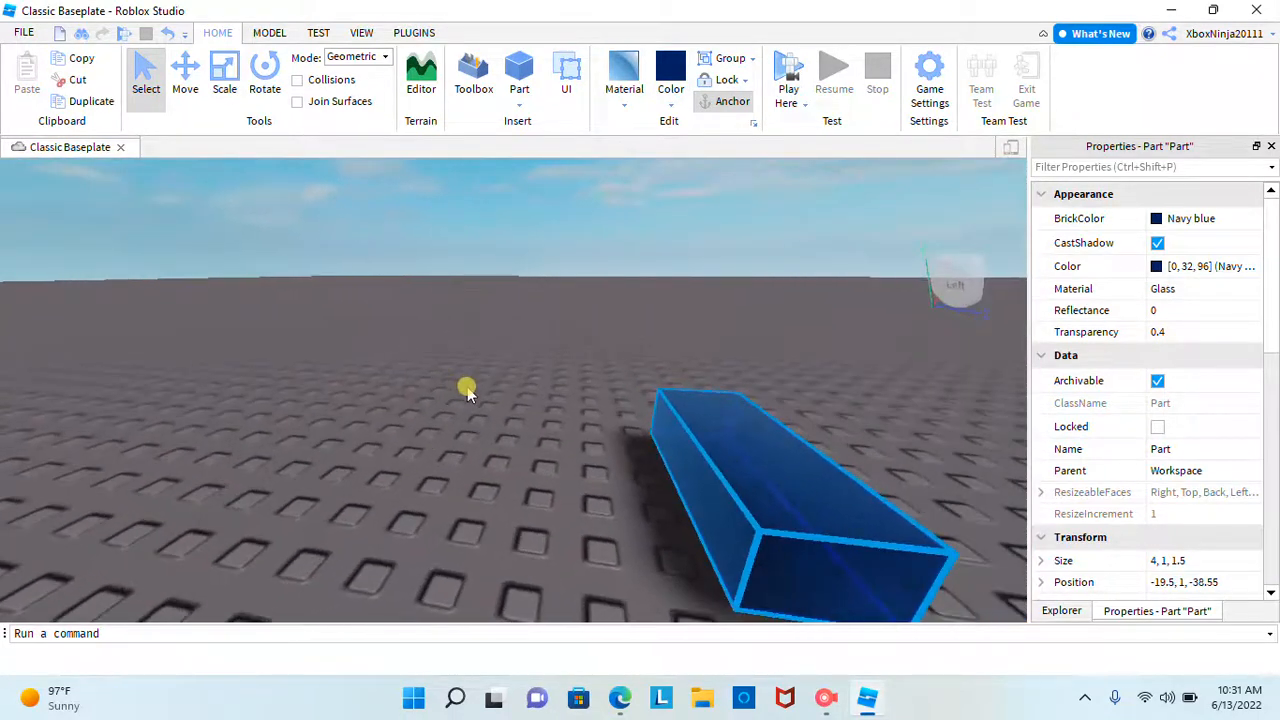
pyautogui.moveTo(636, 365); pyautogui.dragTo(633, 360, button='right')
pyautogui.hotkey('ctrl', 'x')
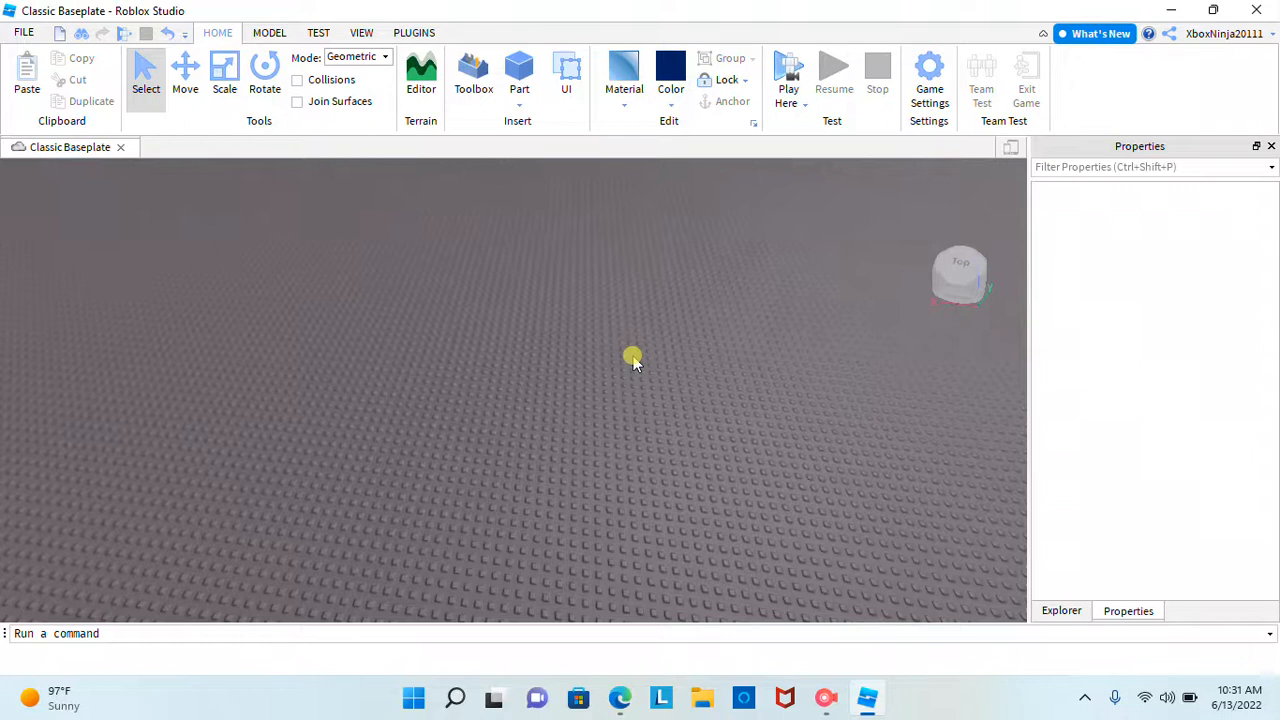
# Insert a Wedge part on an empty area of the baseplate.
pyautogui.moveTo(633, 360); pyautogui.dragTo(633, 360, button='right')
pyautogui.scroll(-2, 633, 360)
pyautogui.moveTo(633, 360); pyautogui.dragTo(633, 360, button='right')
pyautogui.scroll(3, 633, 360)
pyautogui.scroll(-2, 633, 360)
pyautogui.scroll(5, 633, 360)
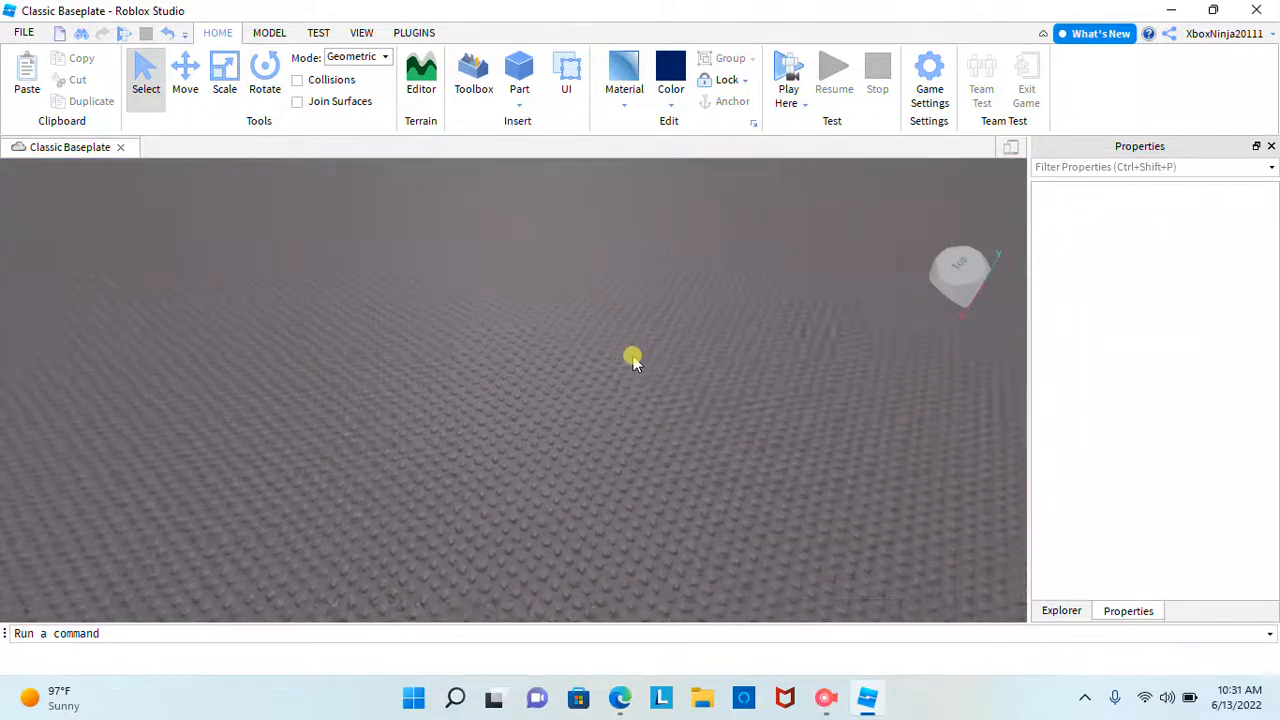
pyautogui.moveTo(633, 360); pyautogui.dragTo(640, 232, button='right')
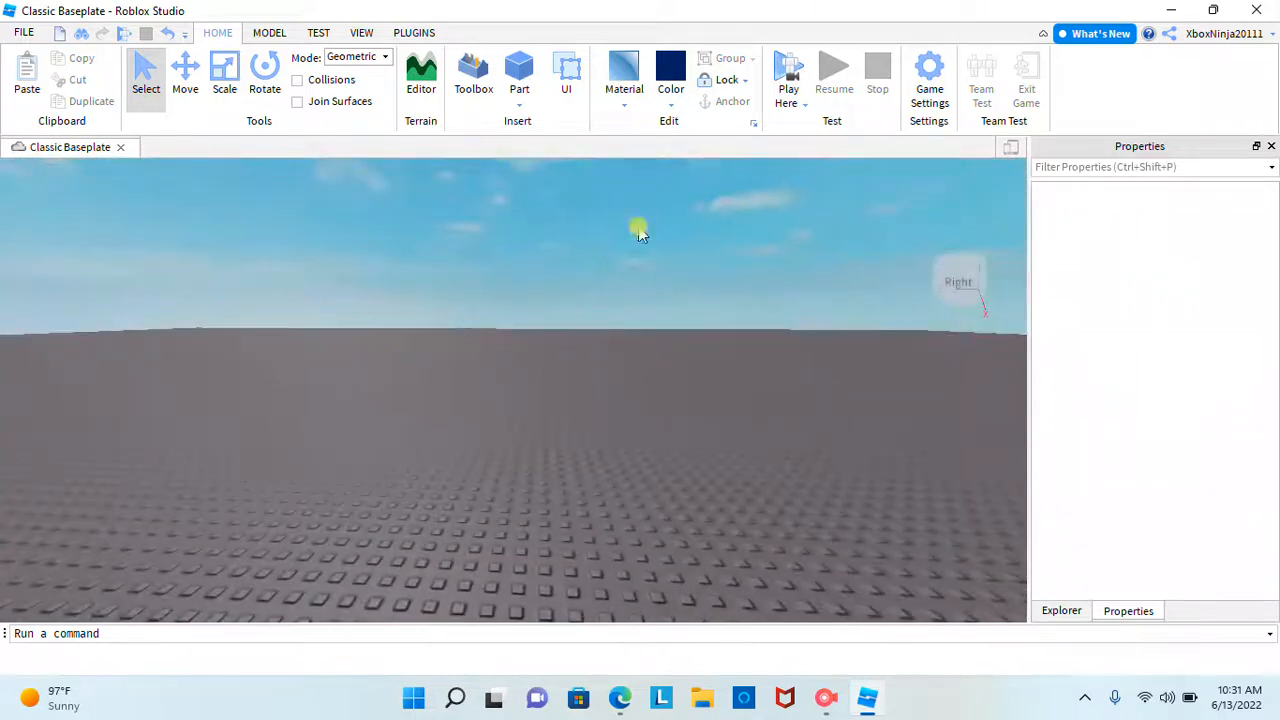
pyautogui.click(513, 107)
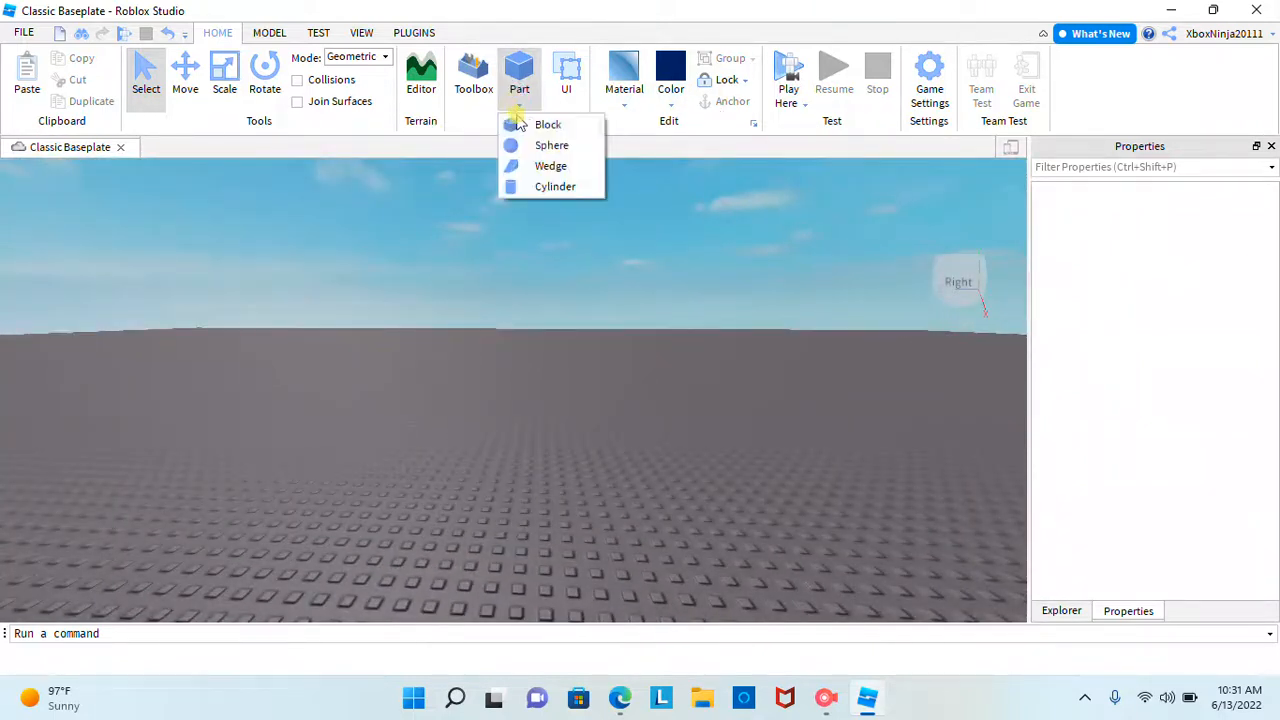
pyautogui.click(543, 175)
pyautogui.moveTo(551, 363); pyautogui.dragTo(553, 368, button='right')
pyautogui.scroll(5, 553, 368)
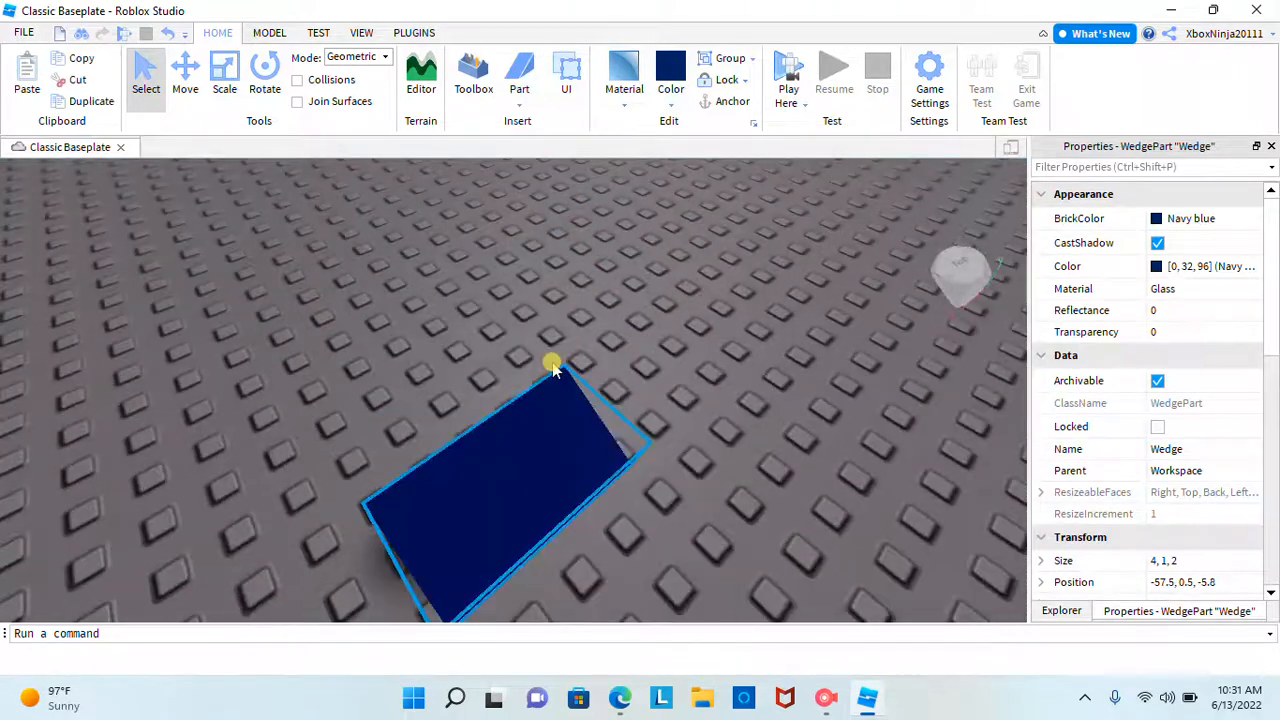
# Color the wedge Dark blue and change its material to Smooth Plastic.
pyautogui.click(677, 105)
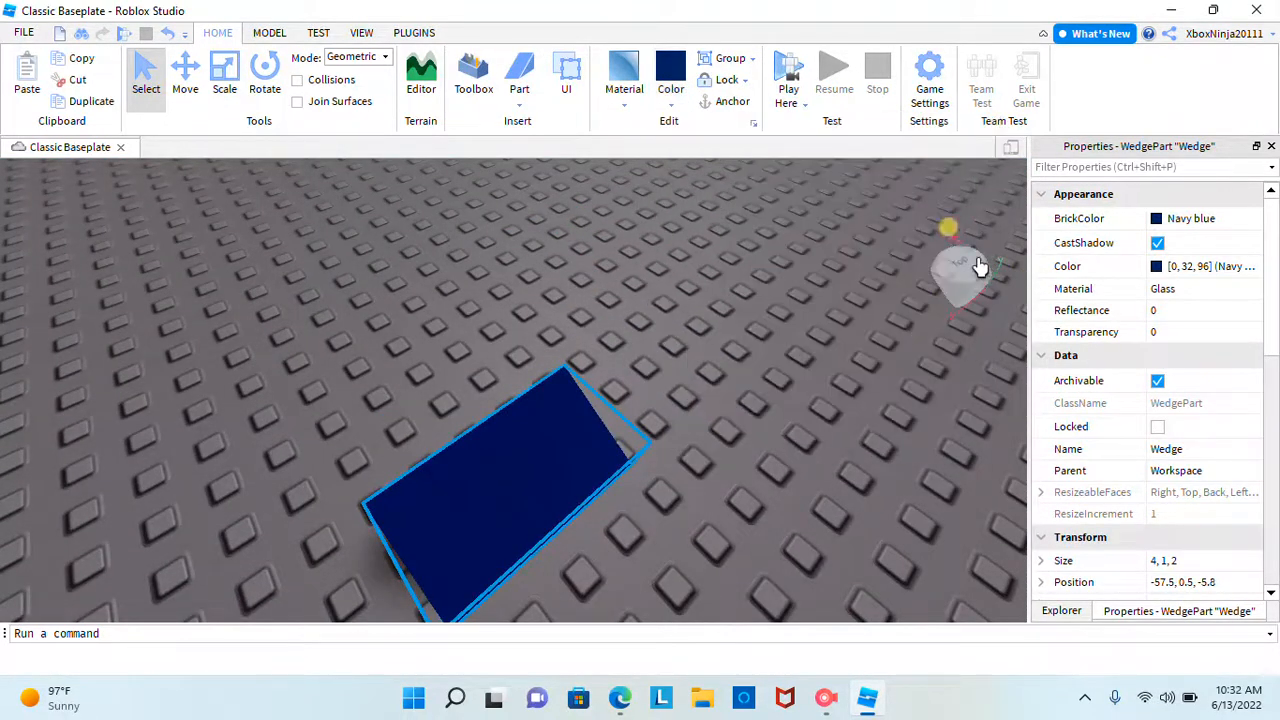
pyautogui.click(664, 92)
pyautogui.click(903, 136)
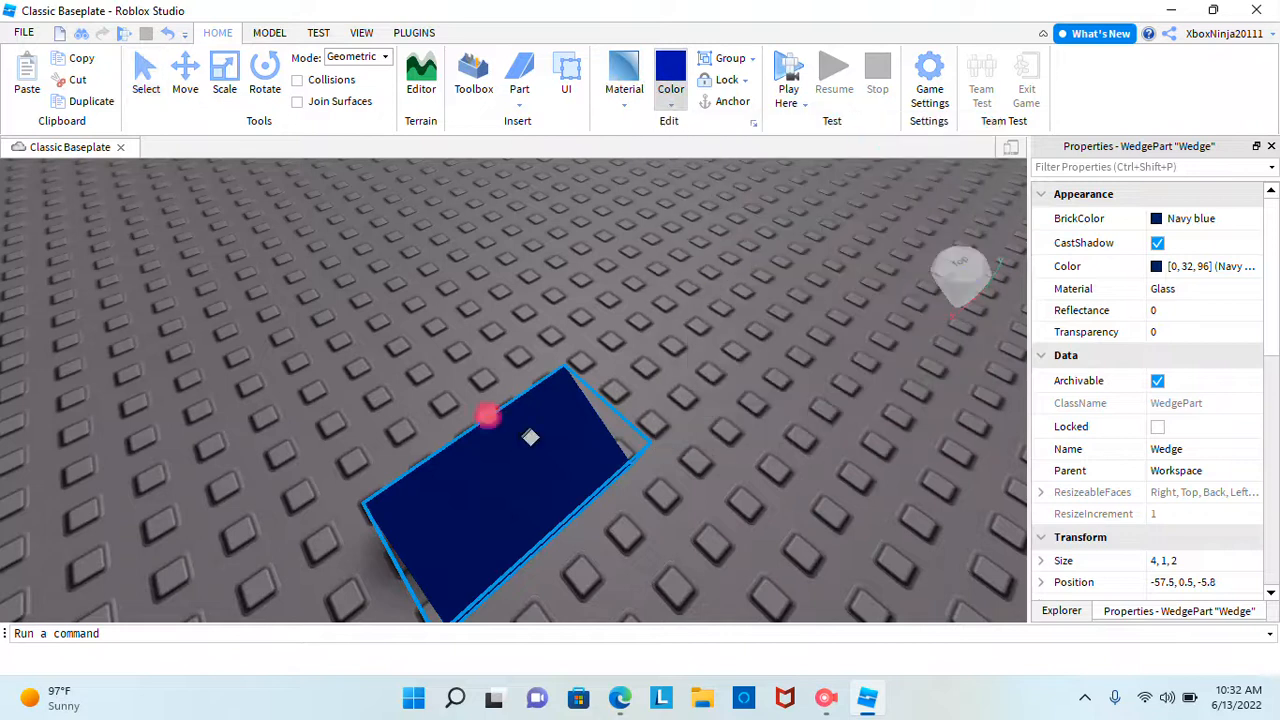
pyautogui.click(624, 92)
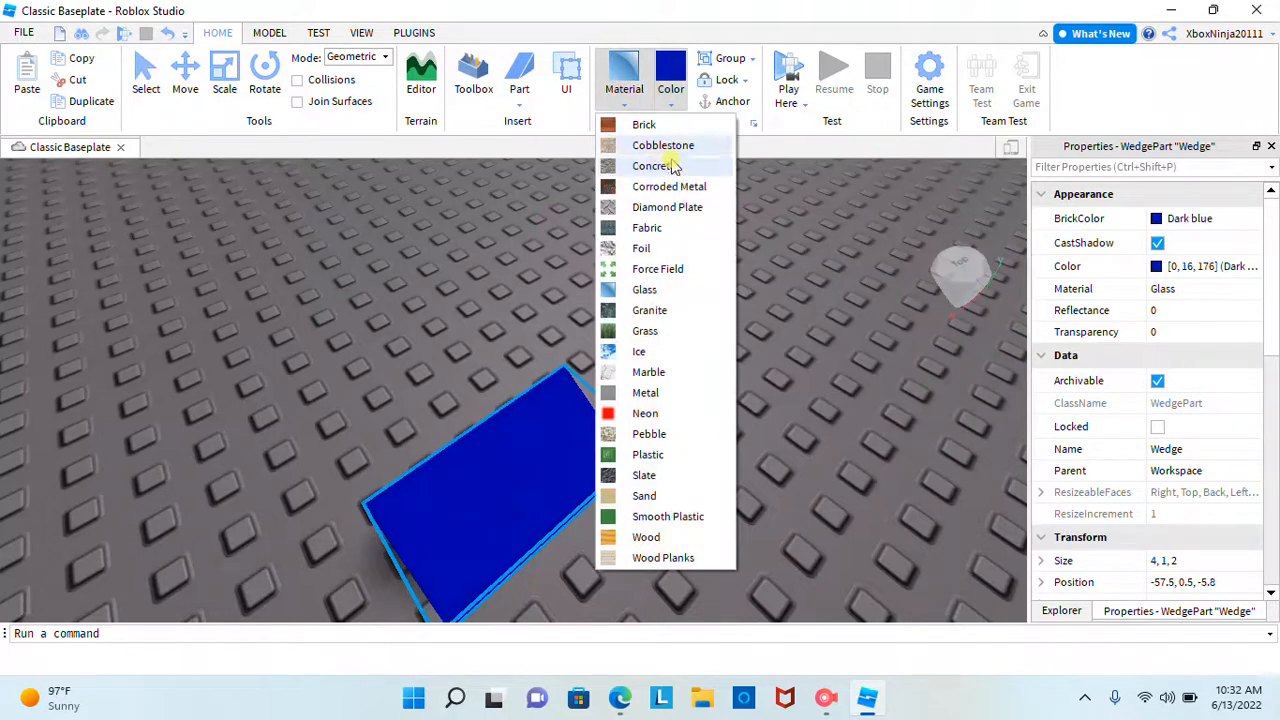
pyautogui.click(684, 517)
# Scale the wedge along its X axis to about 15.6 studs and recolor it Navy blue.
pyautogui.moveTo(732, 311); pyautogui.dragTo(722, 310, button='right')
pyautogui.scroll(-3, 722, 310)
pyautogui.moveTo(605, 380); pyautogui.dragTo(985, 415)
pyautogui.moveTo(631, 429); pyautogui.dragTo(676, 405, button='right')
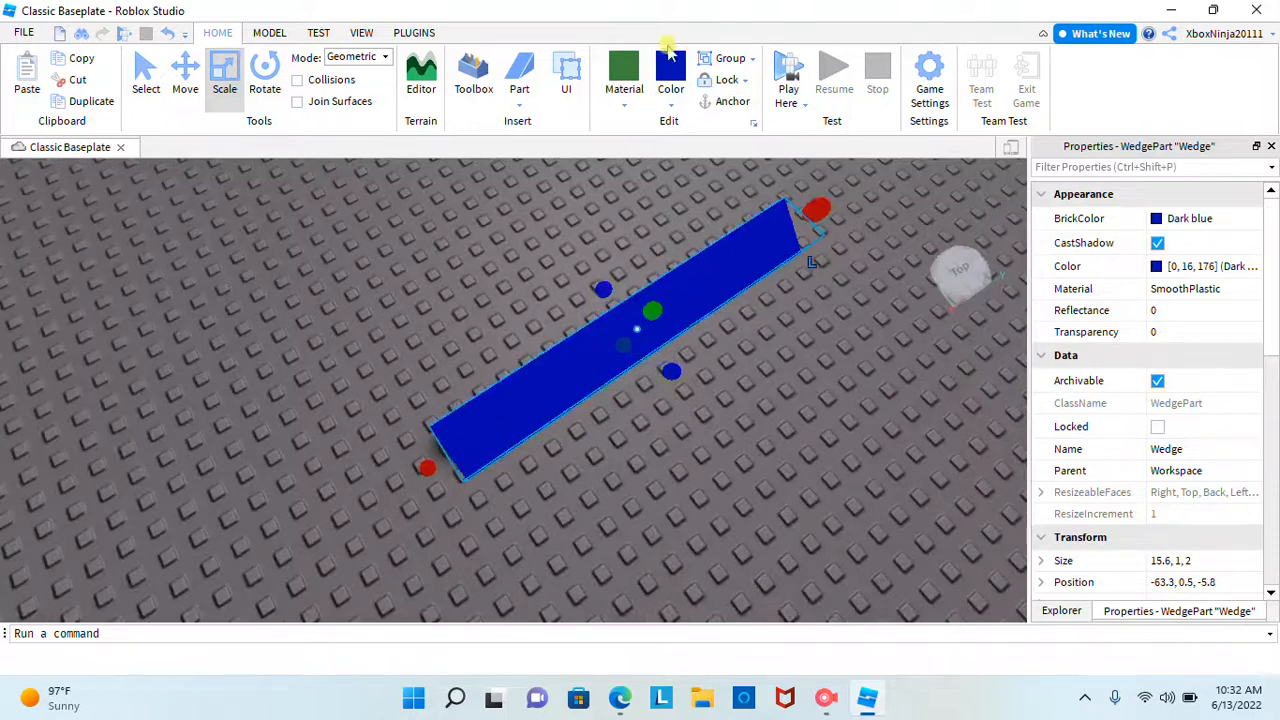
pyautogui.click(677, 103)
pyautogui.click(908, 138)
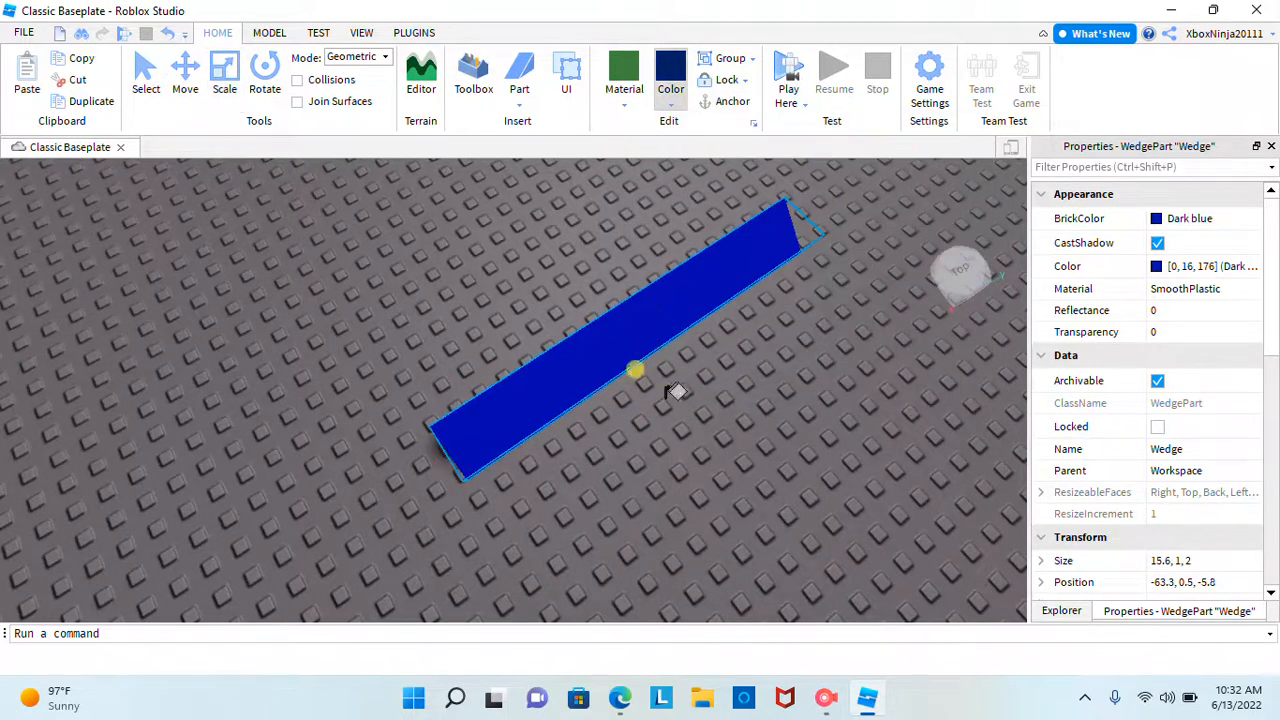
# Scale the wedge into a large ramp of about 22.6 by 6.2 by 10.9 studs.
pyautogui.click(220, 80)
pyautogui.moveTo(427, 468); pyautogui.dragTo(209, 608)
pyautogui.moveTo(470, 380); pyautogui.dragTo(343, 207)
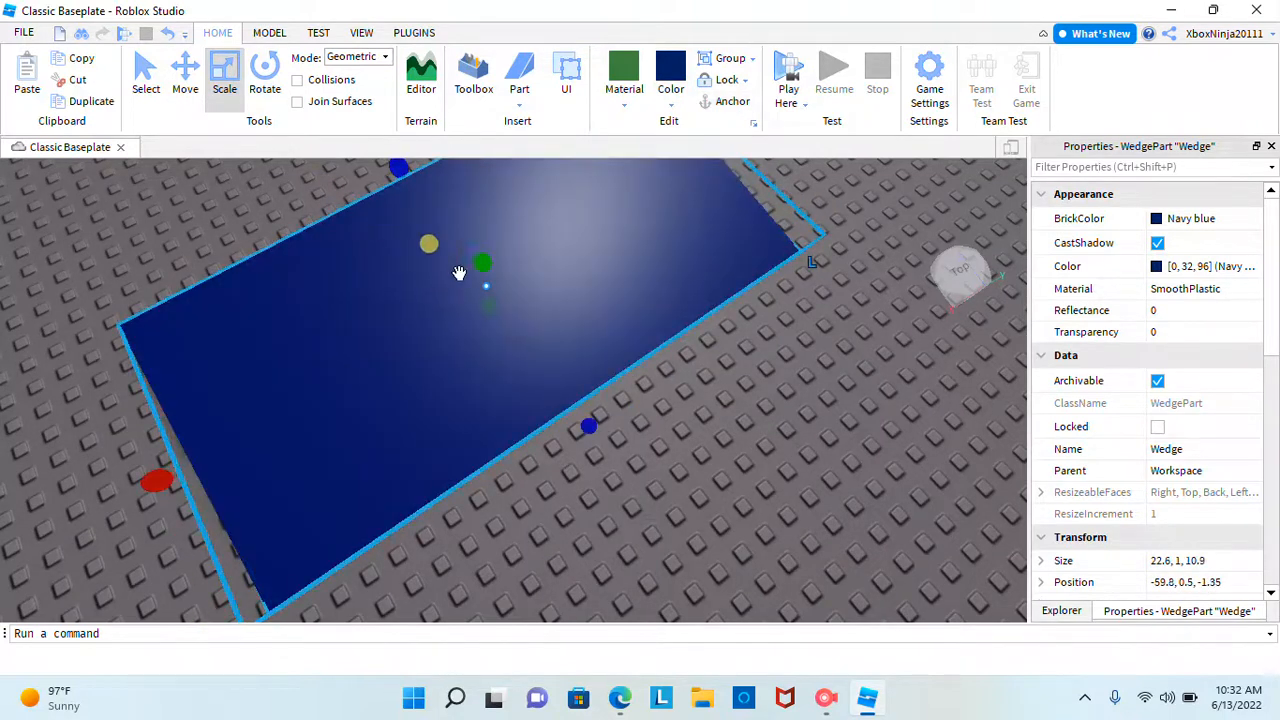
pyautogui.moveTo(494, 262); pyautogui.dragTo(494, 230)
pyautogui.moveTo(494, 230); pyautogui.dragTo(634, 257, button='right')
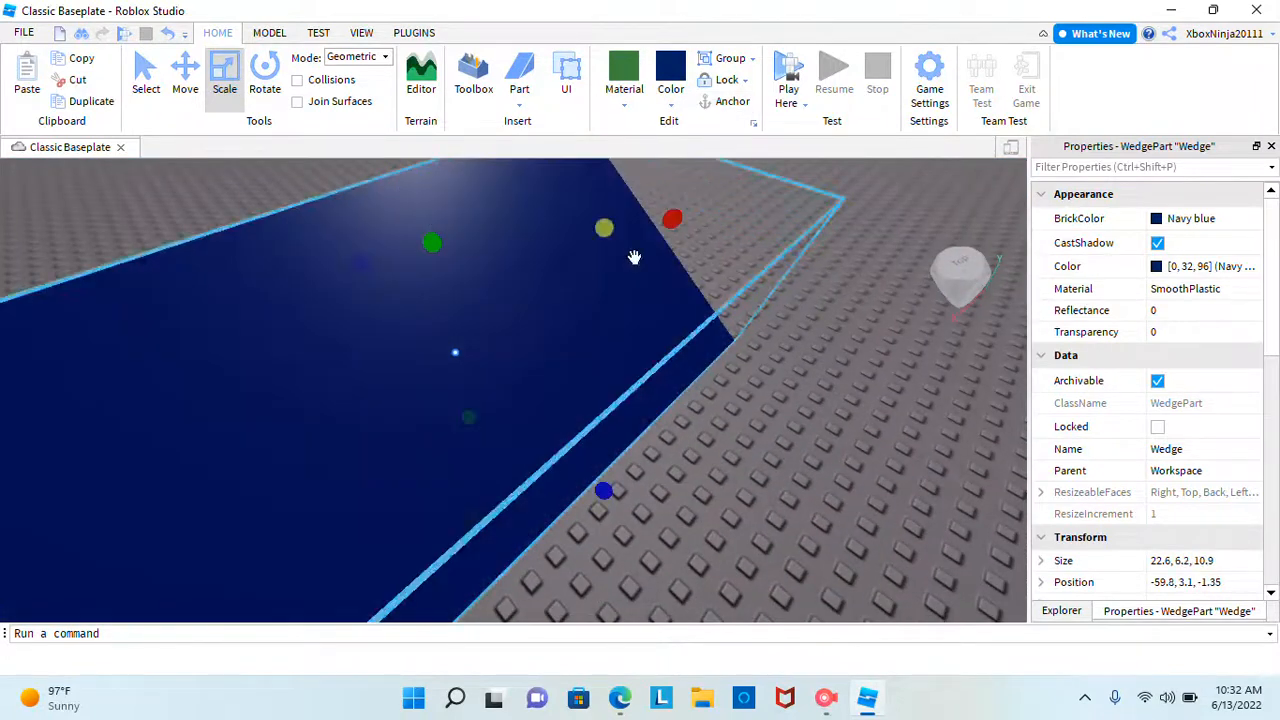
# Enable Anchored for the wedge ramp and deselect it.
pyautogui.click(805, 258)
pyautogui.scroll(-3, 783, 266)
pyautogui.moveTo(783, 266); pyautogui.dragTo(783, 266, button='right')
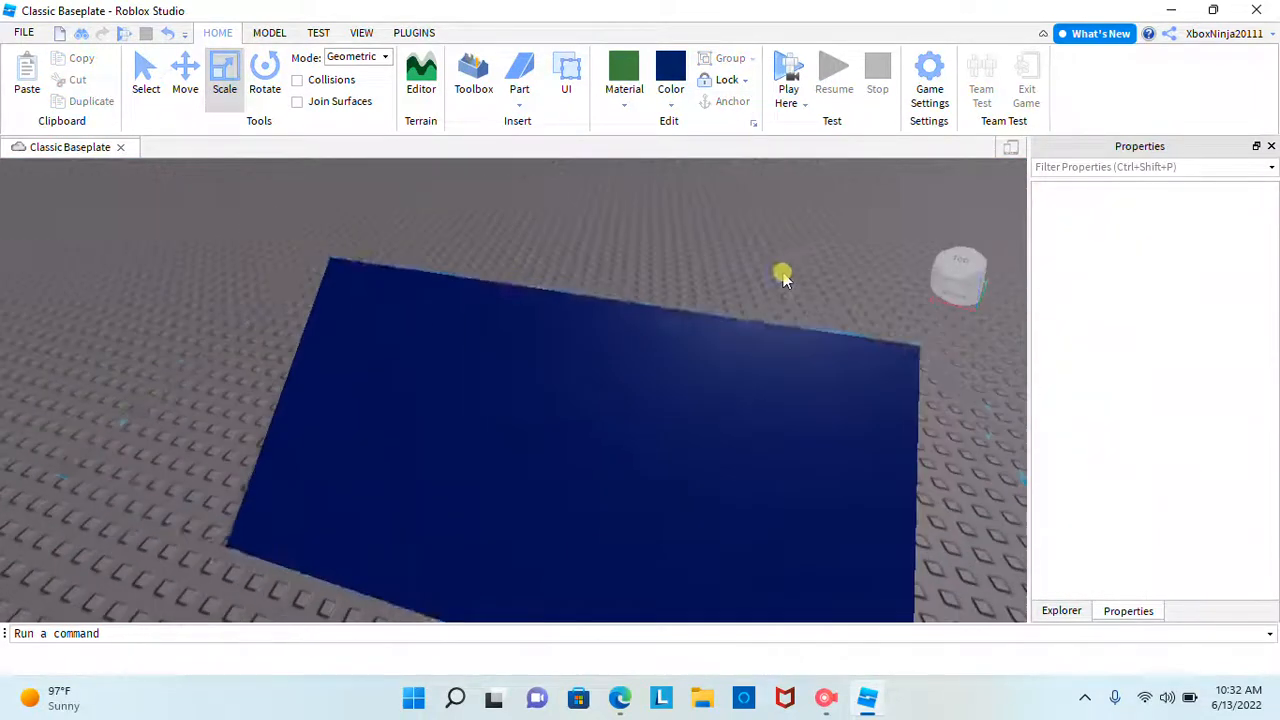
pyautogui.click(577, 478)
pyautogui.scroll(-5, 1220, 400)
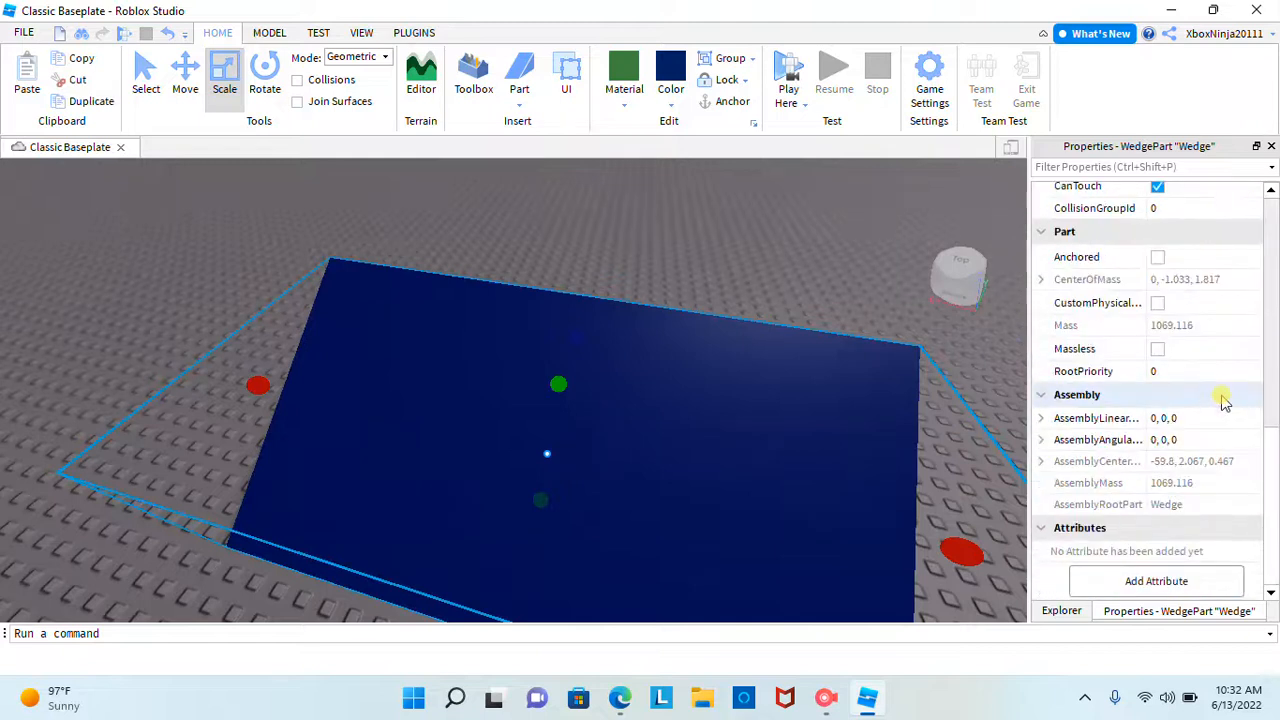
pyautogui.click(1162, 258)
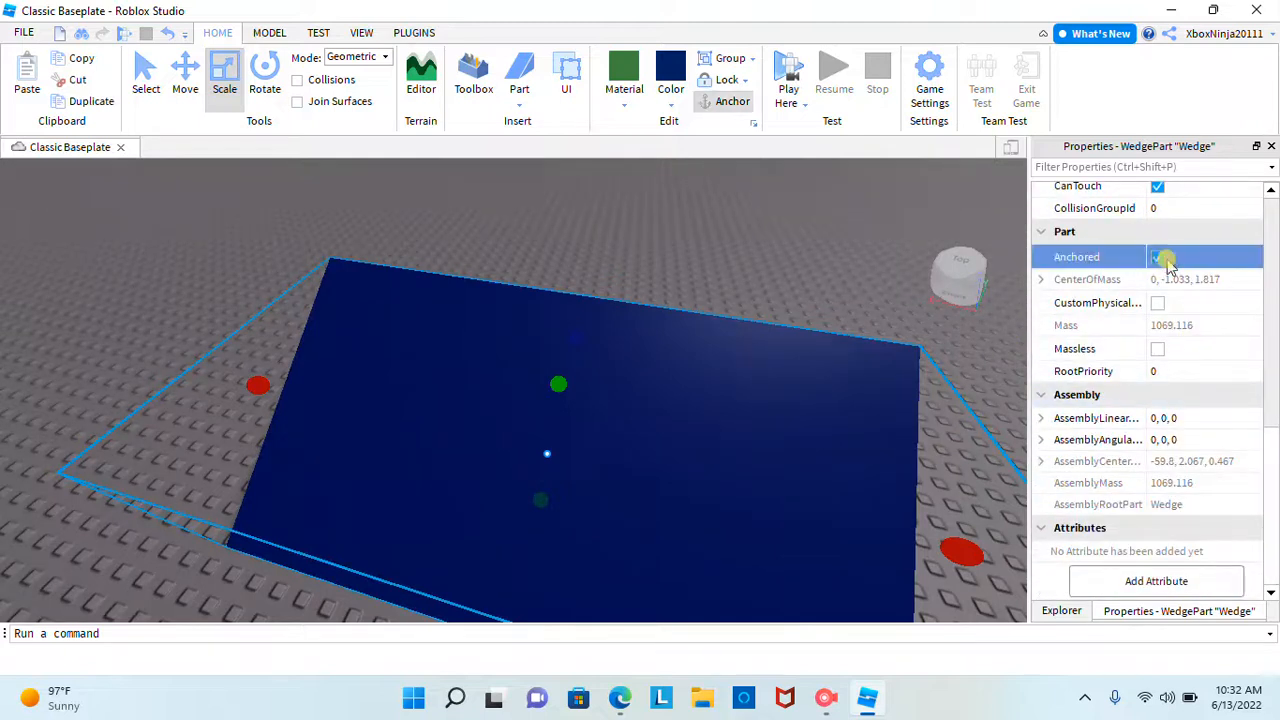
pyautogui.click(409, 228)
pyautogui.moveTo(420, 245); pyautogui.dragTo(426, 255, button='right')
pyautogui.scroll(-5, 426, 256)
pyautogui.scroll(3, 610, 261)
pyautogui.moveTo(610, 261); pyautogui.dragTo(610, 263, button='right')
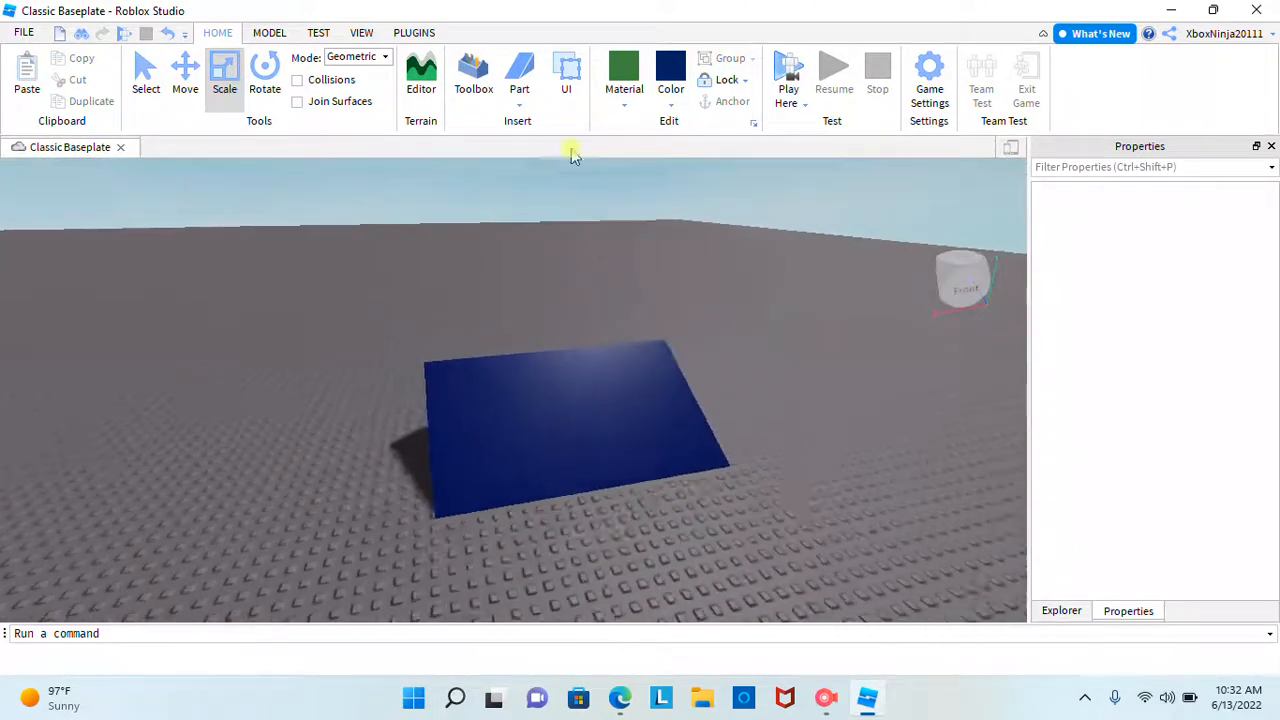
# Insert a sphere at the ramp's upper edge and color it Parsley green.
pyautogui.click(520, 106)
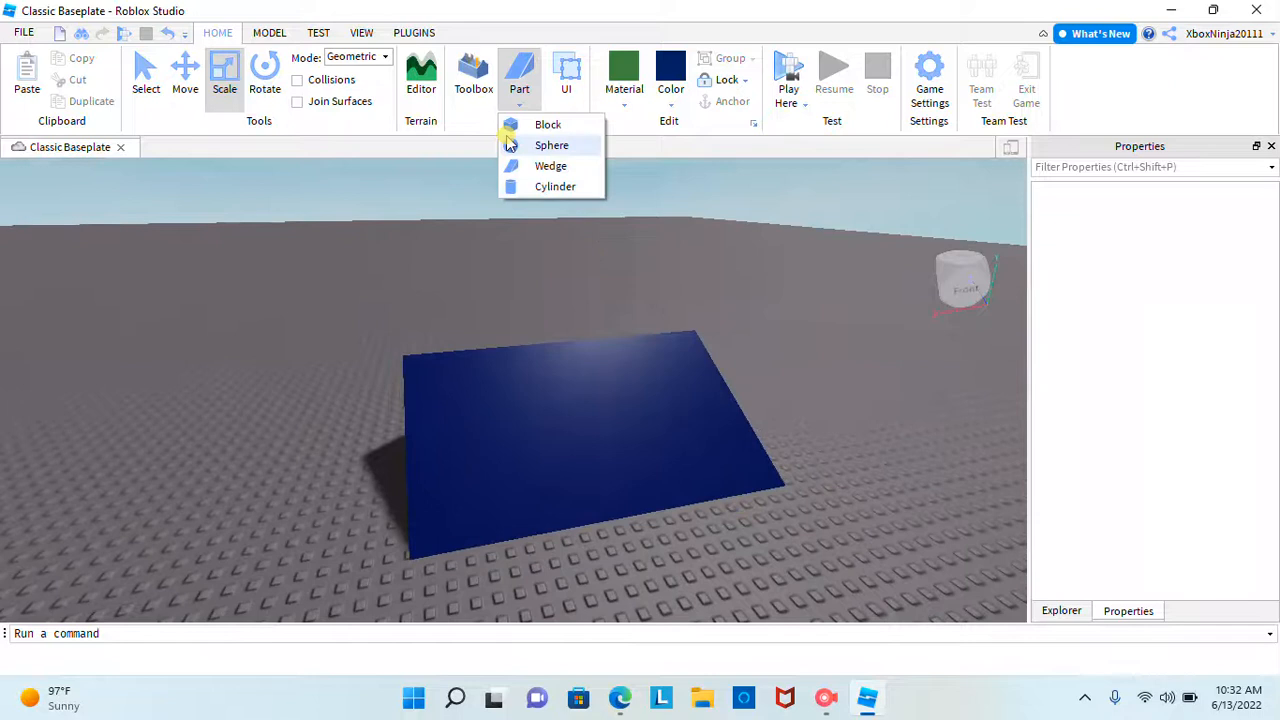
pyautogui.click(545, 145)
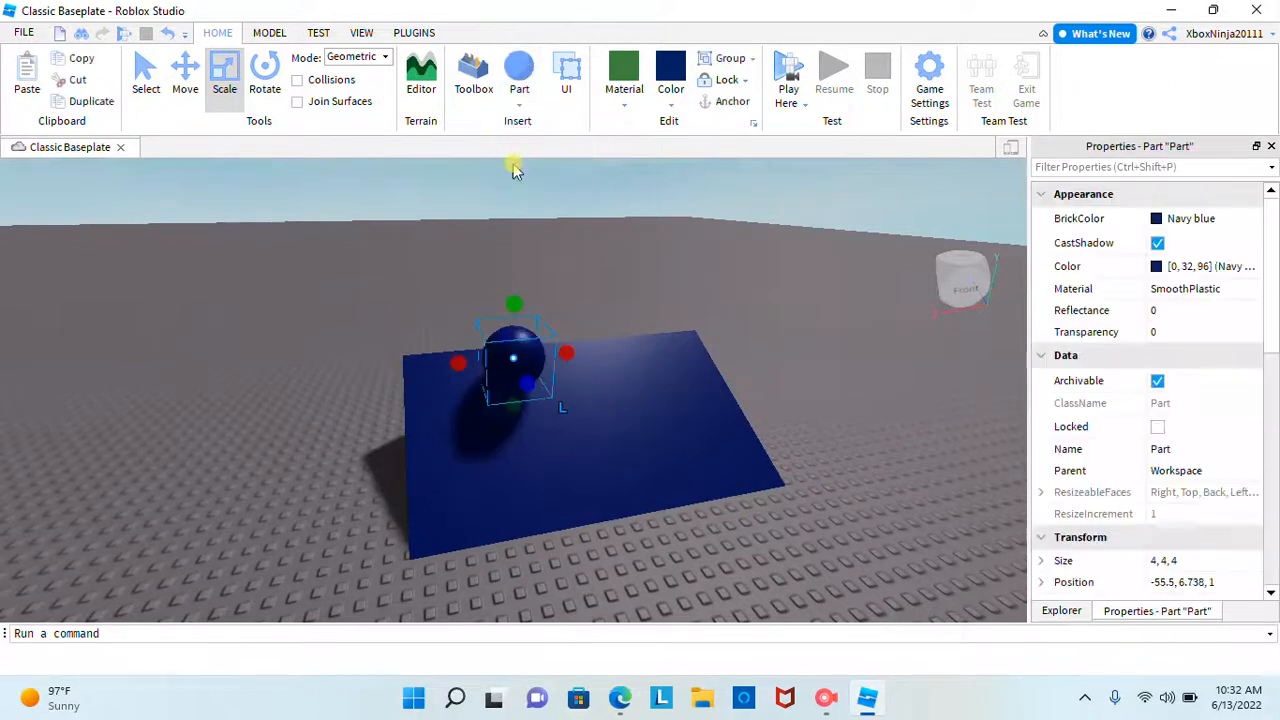
pyautogui.click(672, 100)
pyautogui.click(705, 132)
# Move the green sphere along the X axis to the end of the ramp's upper edge, at about X -50.9.
pyautogui.moveTo(504, 258); pyautogui.dragTo(546, 279, button='right')
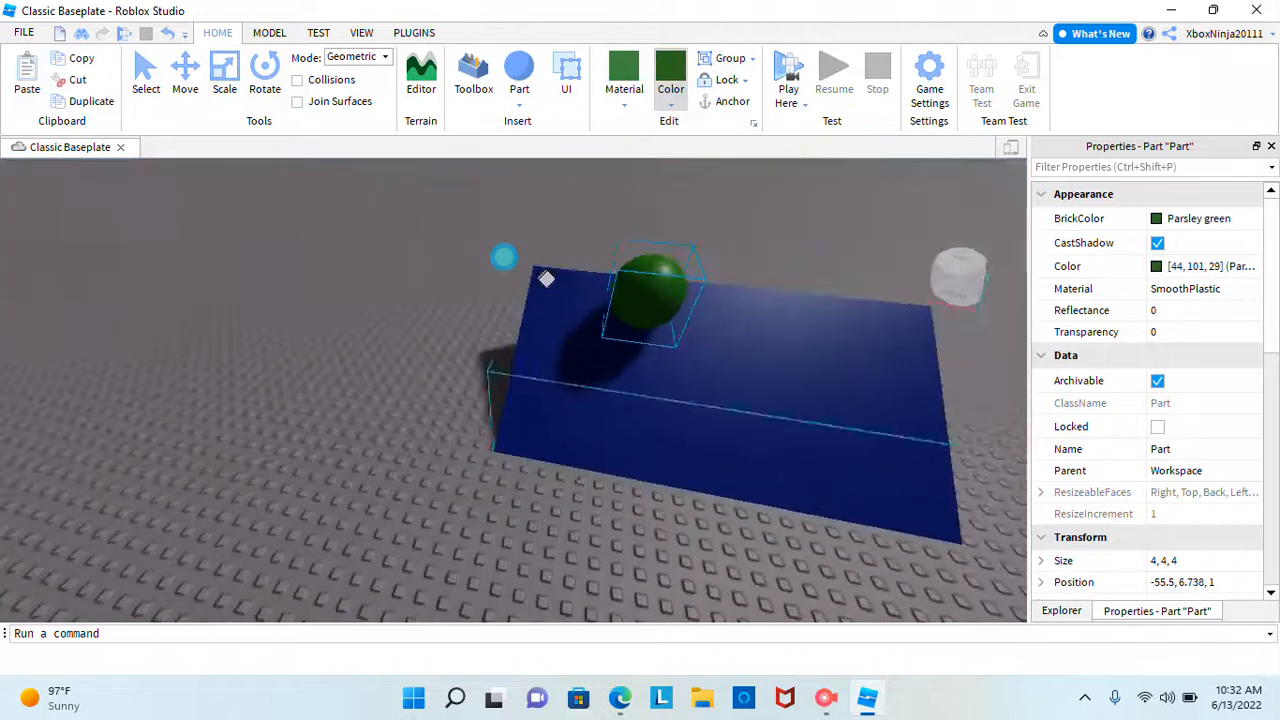
pyautogui.click(185, 75)
pyautogui.moveTo(595, 280); pyautogui.dragTo(503, 280)
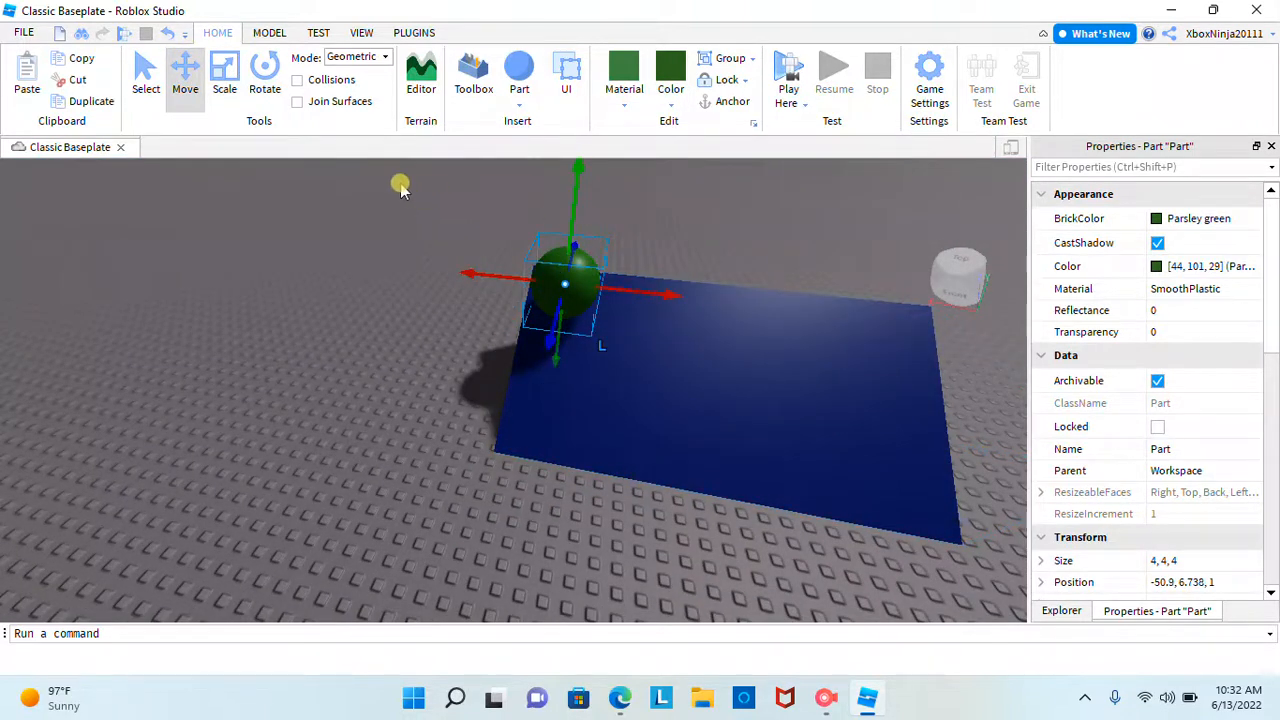
pyautogui.click(475, 218)
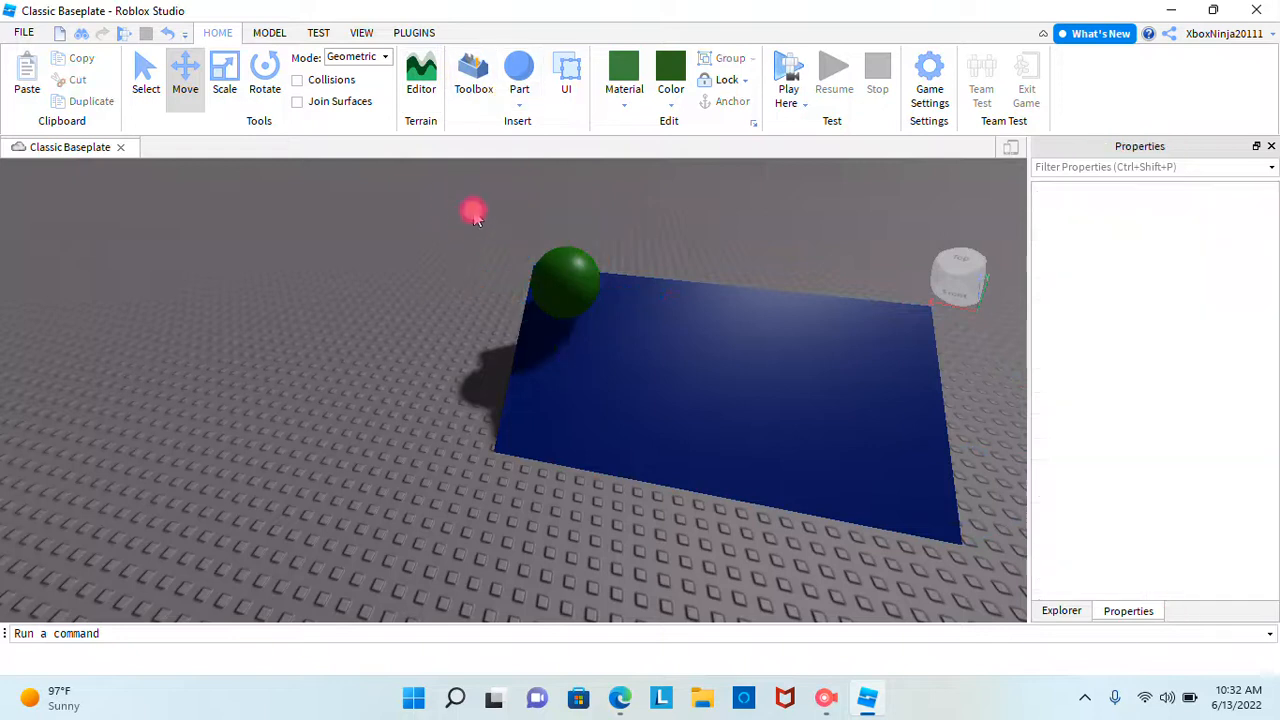
# Insert a cylinder and place it on the ramp's sloped face.
pyautogui.click(521, 106)
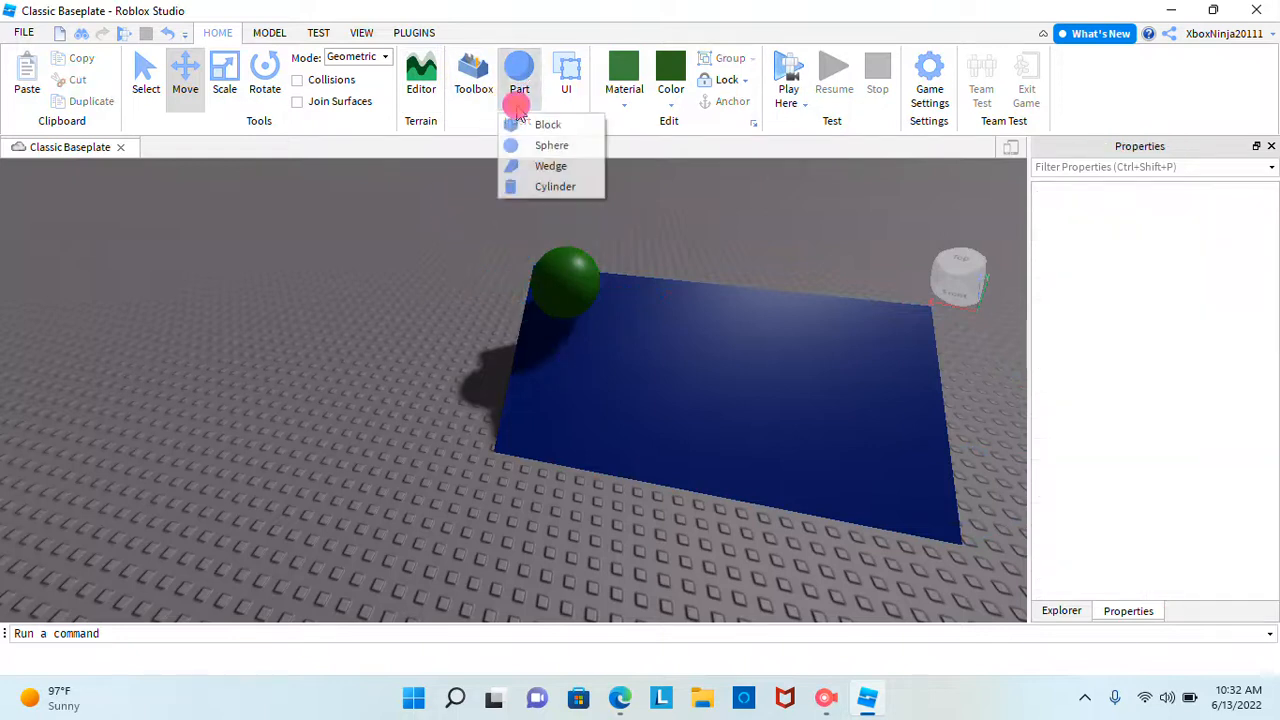
pyautogui.click(555, 187)
pyautogui.moveTo(570, 393); pyautogui.dragTo(815, 436)
# Scale the cylinder to about 3.8 by 2.5 by 2.9 studs and move it up to the ramp's upper edge beside the sphere.
pyautogui.click(225, 75)
pyautogui.moveTo(720, 455); pyautogui.dragTo(732, 468)
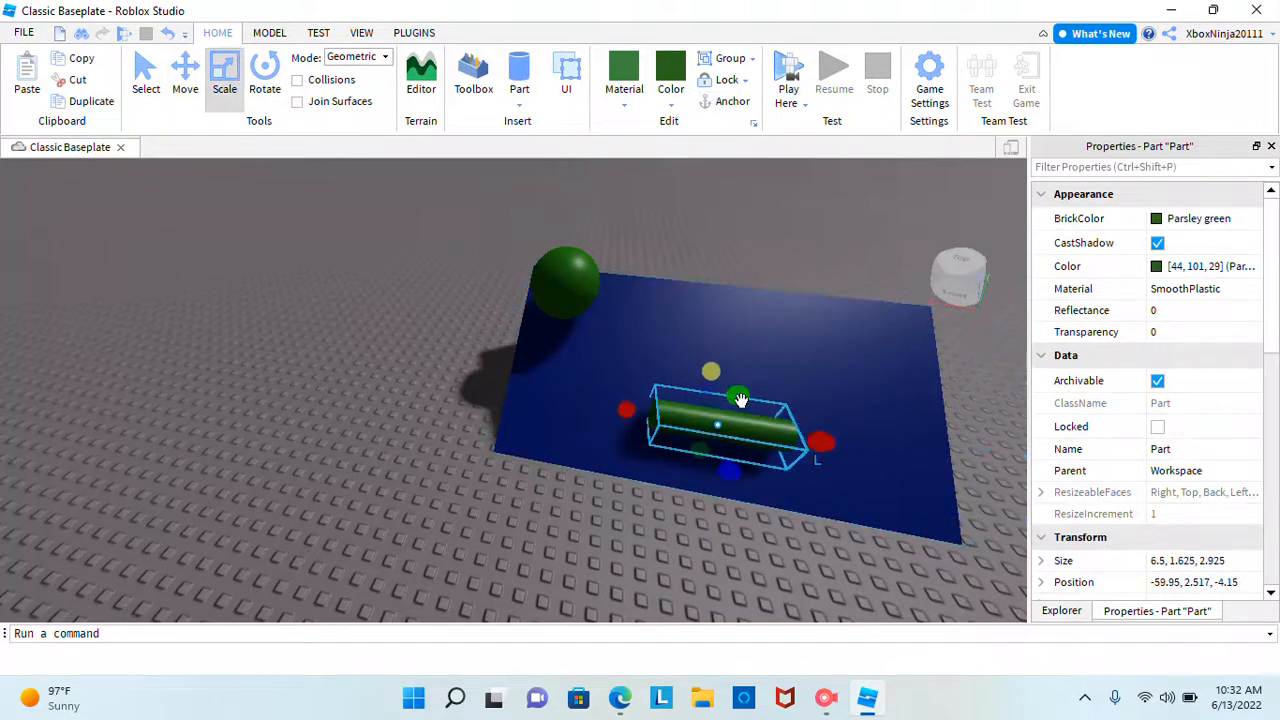
pyautogui.moveTo(740, 398); pyautogui.dragTo(743, 366)
pyautogui.moveTo(828, 436); pyautogui.dragTo(765, 428)
pyautogui.click(185, 72)
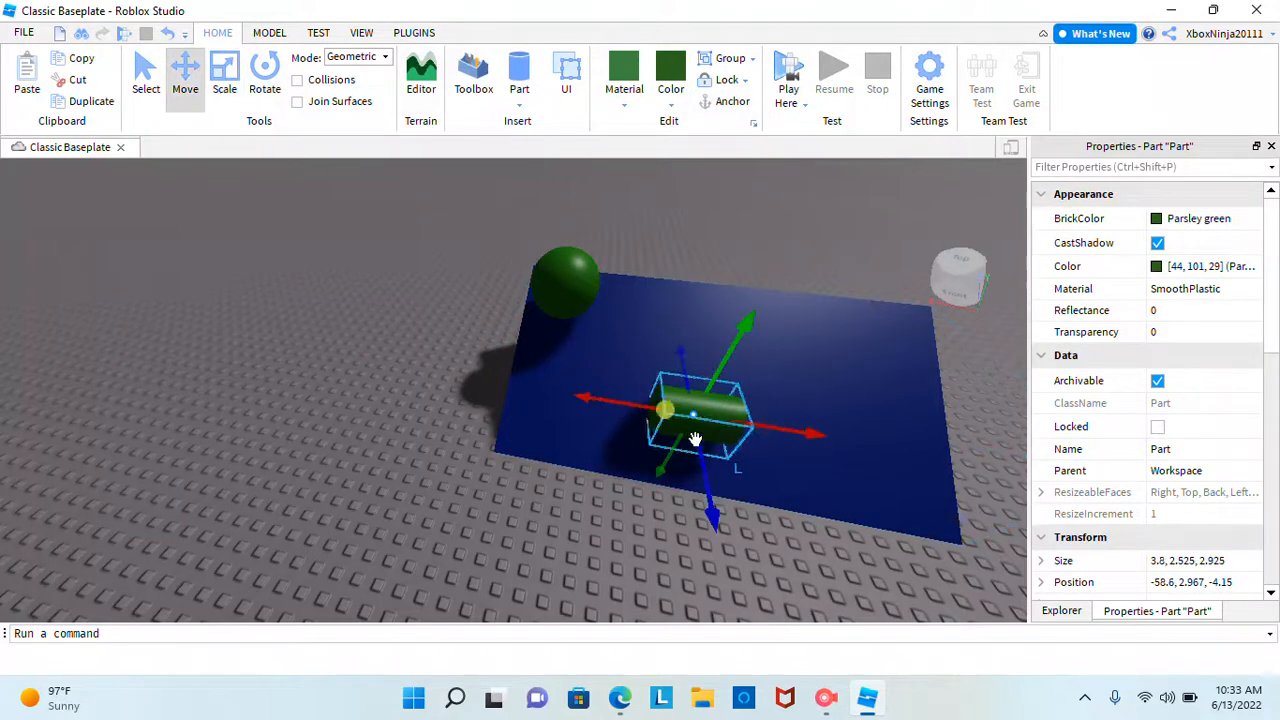
pyautogui.moveTo(691, 457); pyautogui.dragTo(700, 225)
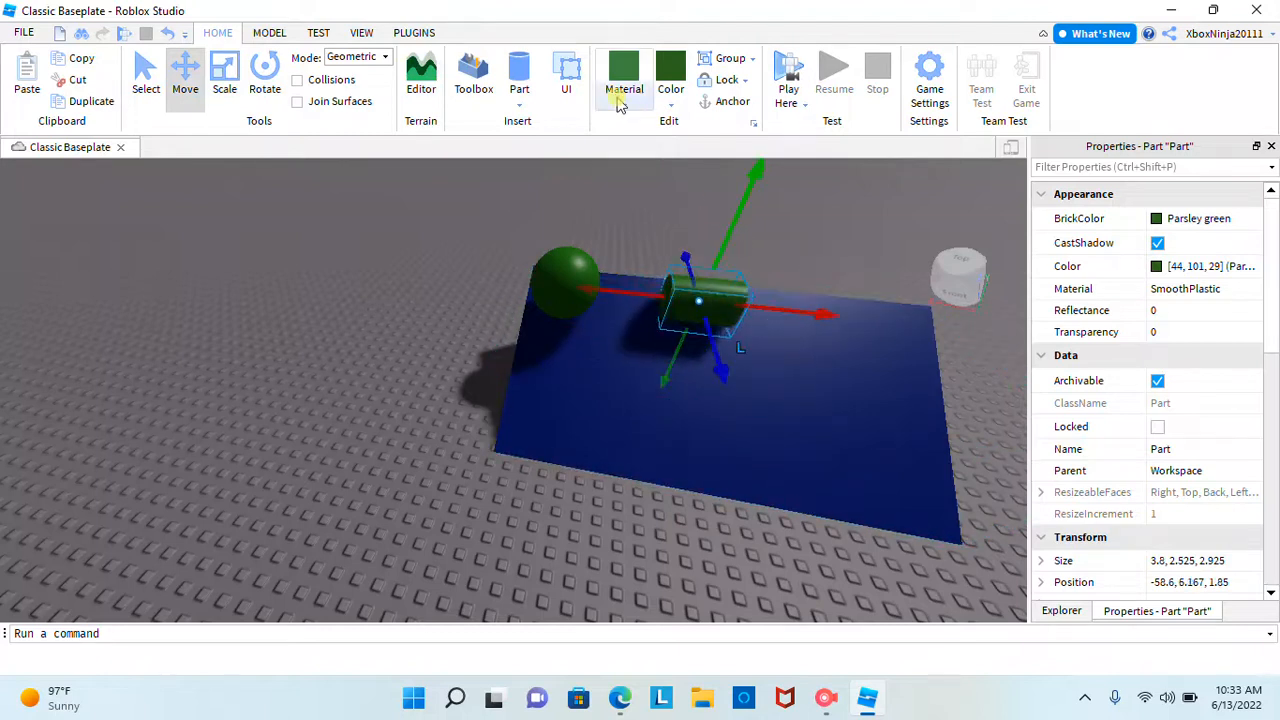
# Color the cylinder Maroon and change its material to Diamond Plate.
pyautogui.click(668, 96)
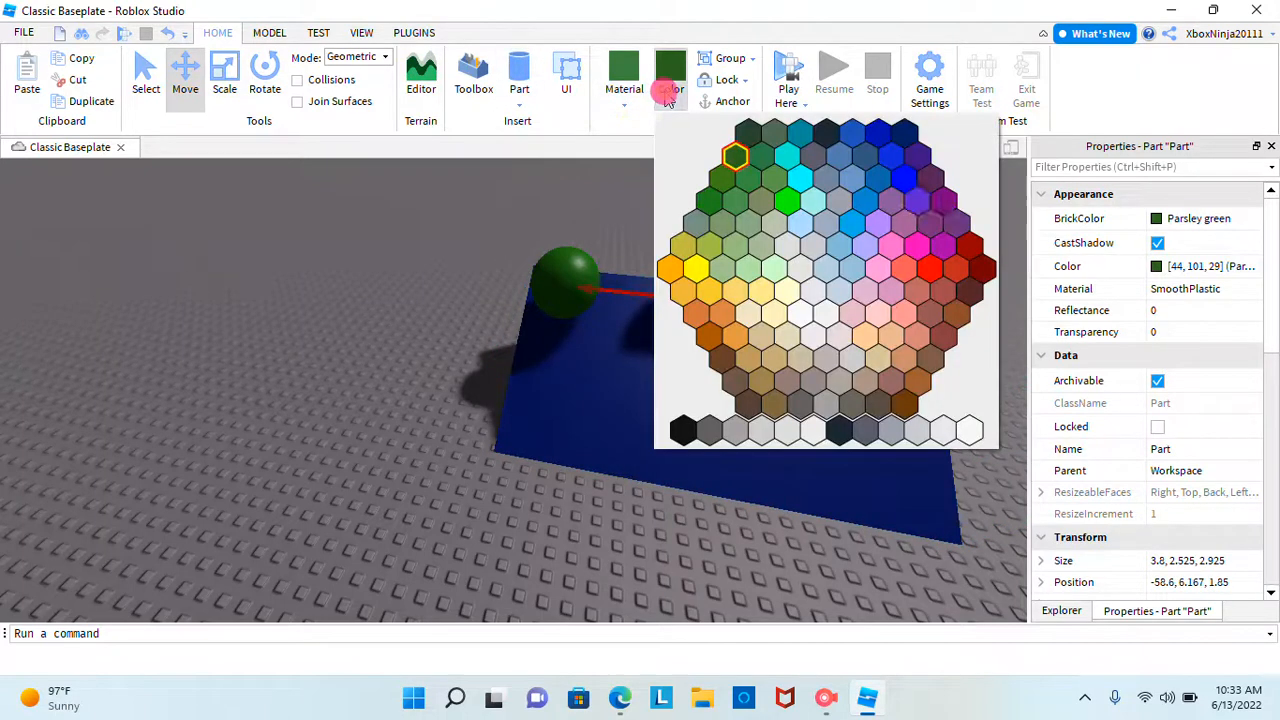
pyautogui.click(929, 270)
pyautogui.click(670, 100)
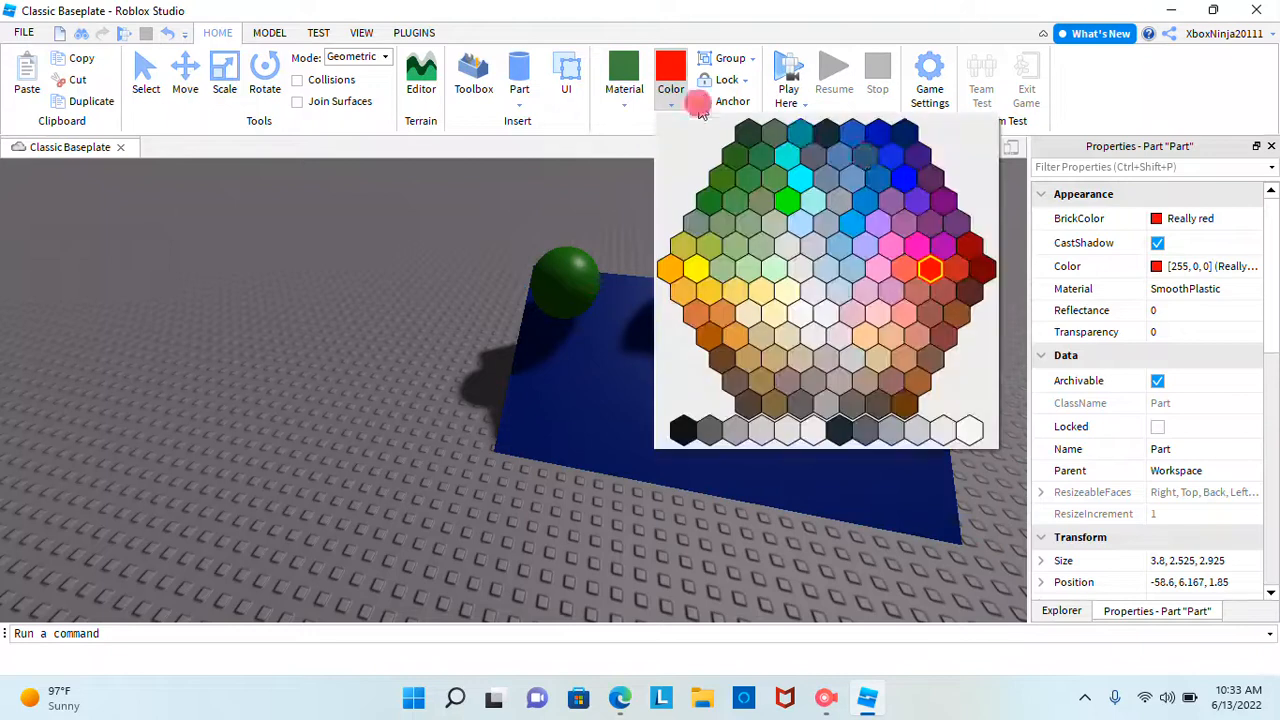
pyautogui.click(958, 268)
pyautogui.click(669, 108)
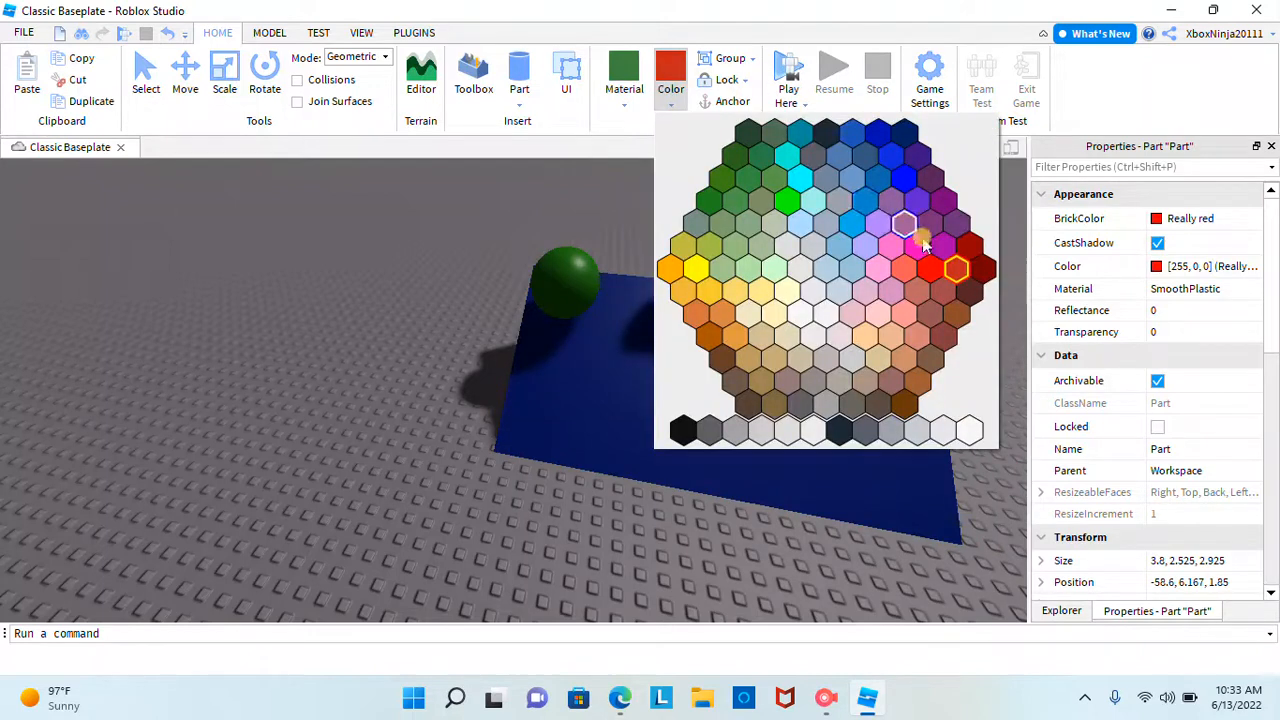
pyautogui.click(985, 268)
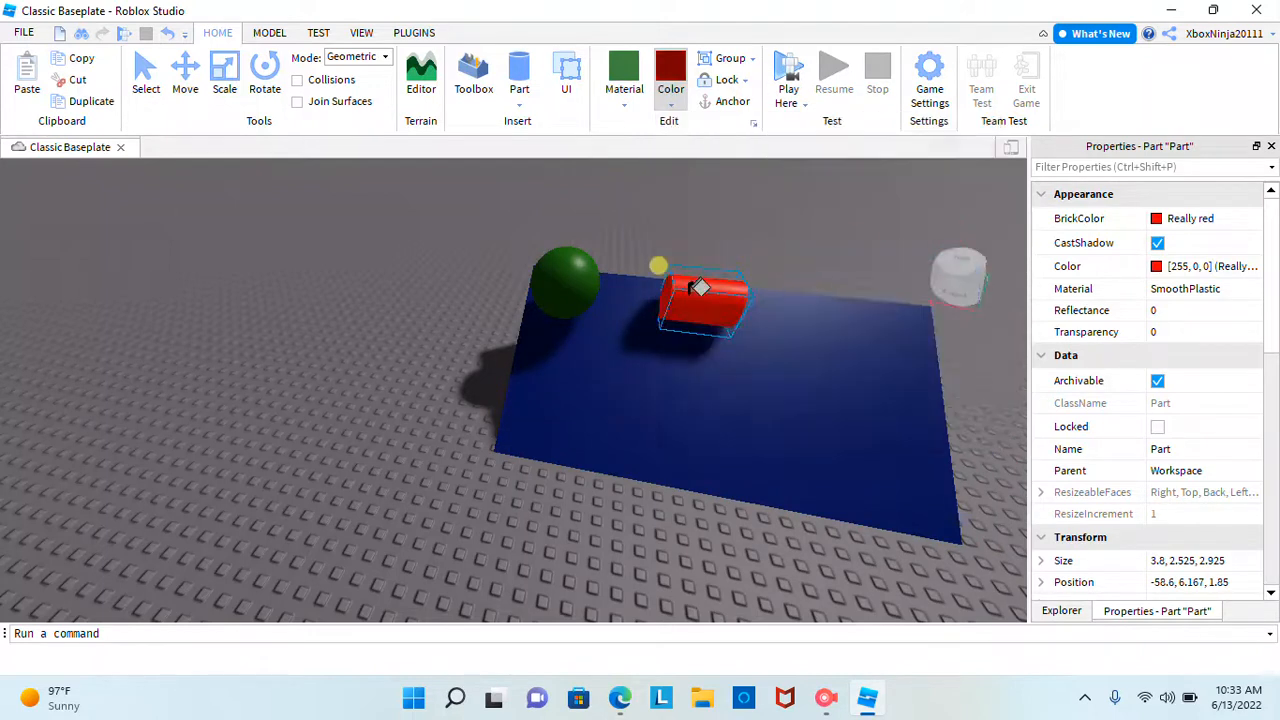
pyautogui.click(622, 88)
pyautogui.click(638, 206)
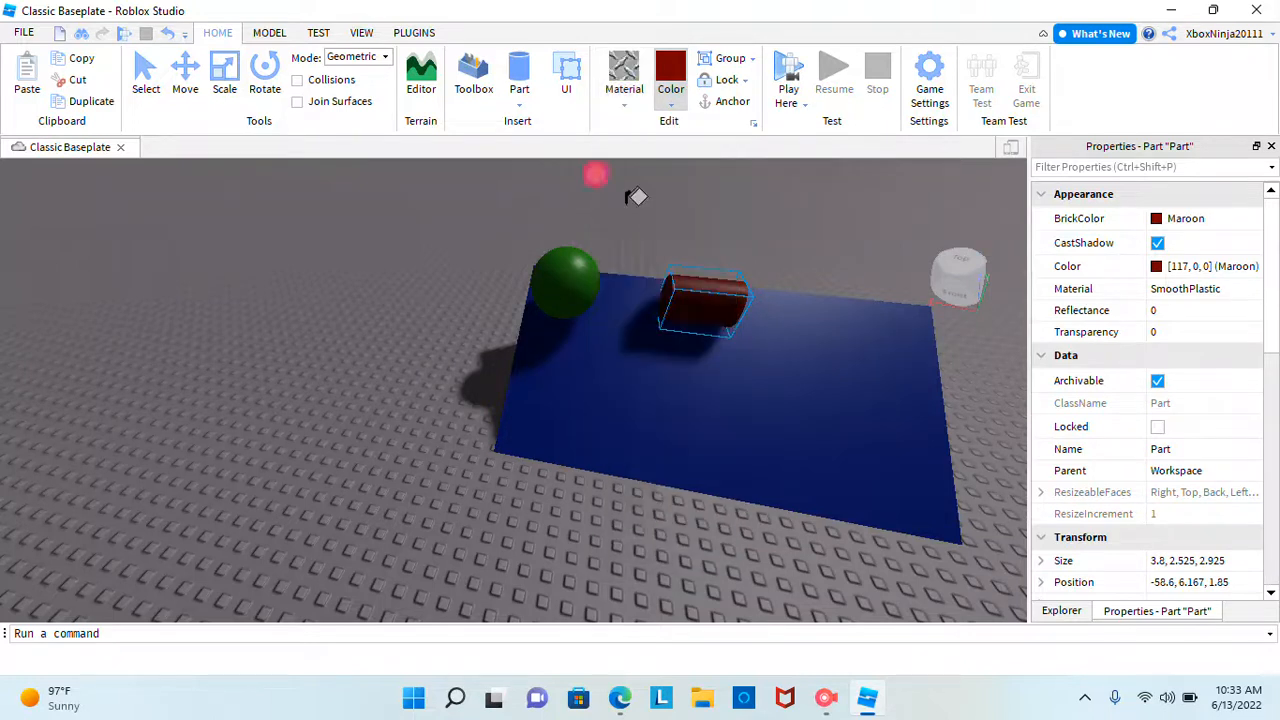
# Change the green sphere's material to Marble.
pyautogui.click(550, 262)
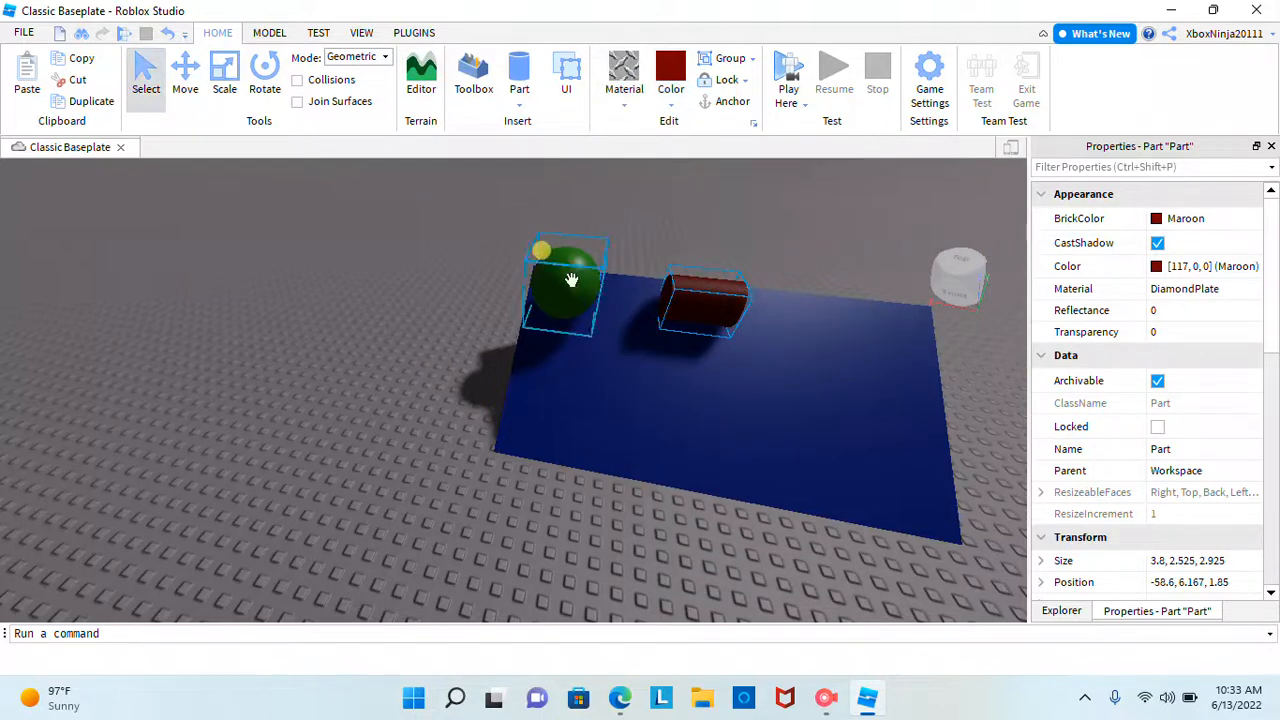
pyautogui.click(622, 100)
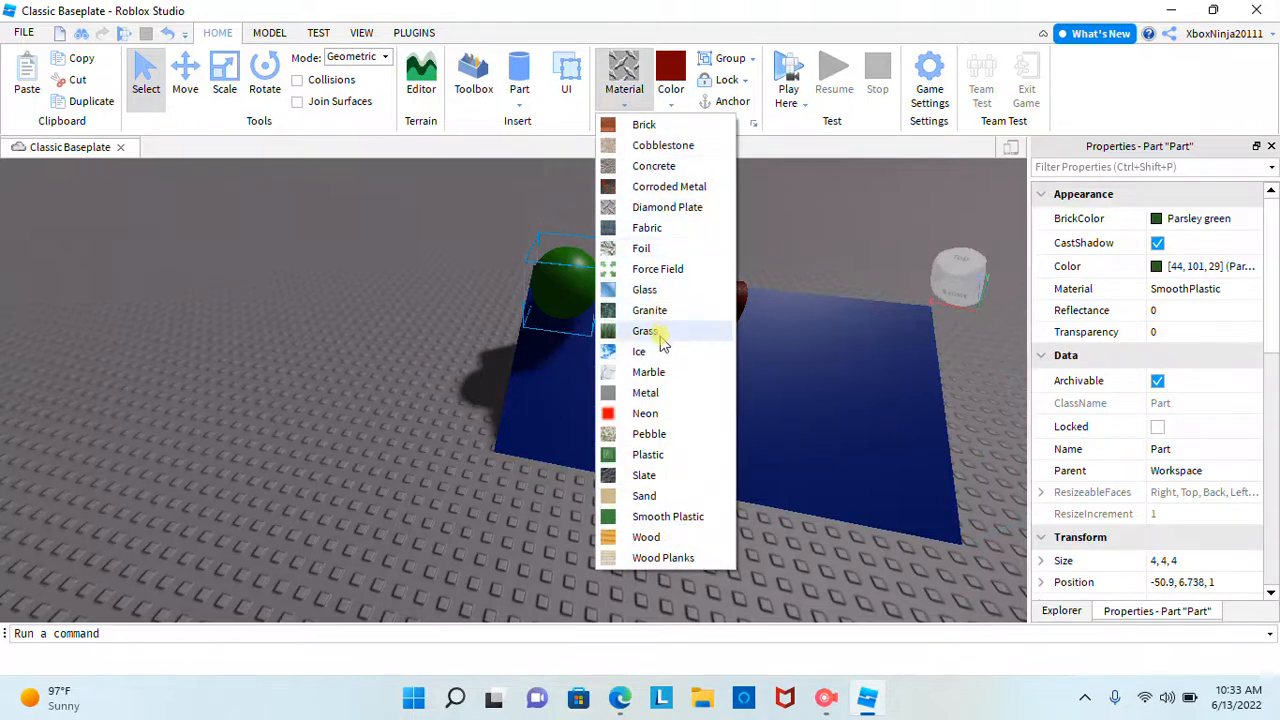
pyautogui.click(645, 372)
pyautogui.moveTo(610, 215); pyautogui.dragTo(740, 232, button='right')
pyautogui.scroll(2, 630, 236)
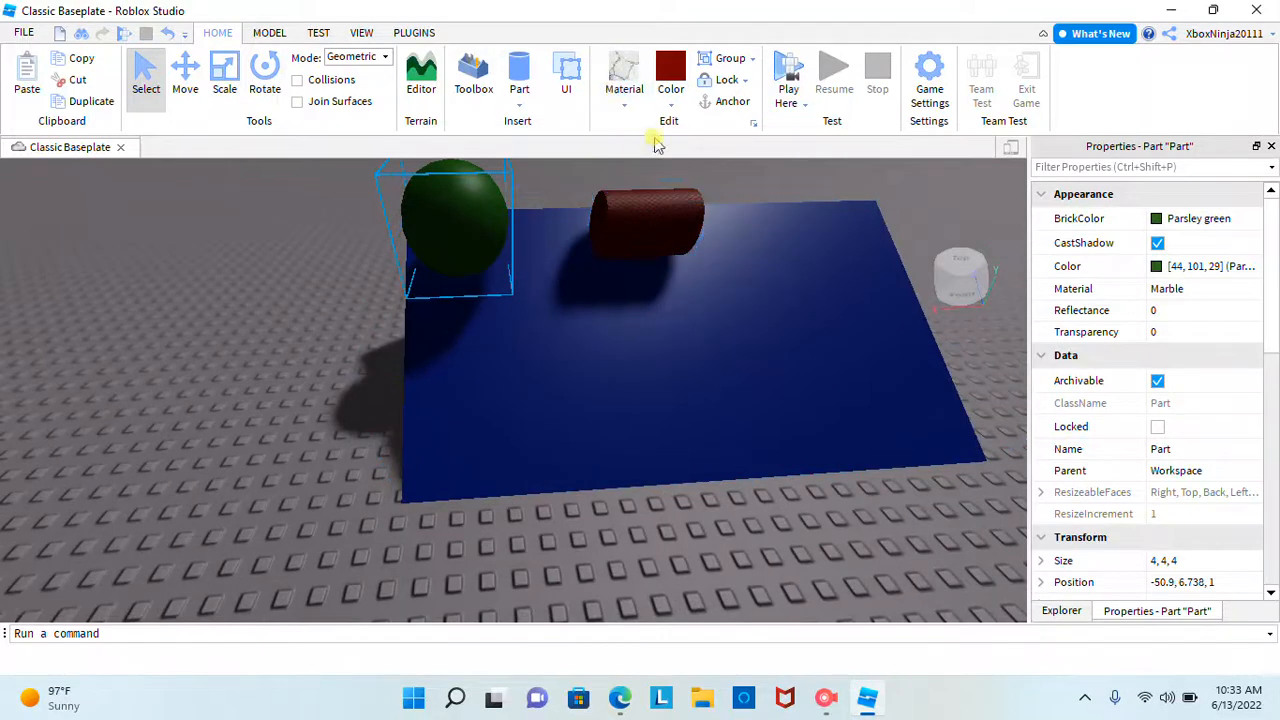
# Examine the cylinder's Part and Assembly properties, including whether Anchored is enabled.
pyautogui.click(519, 98)
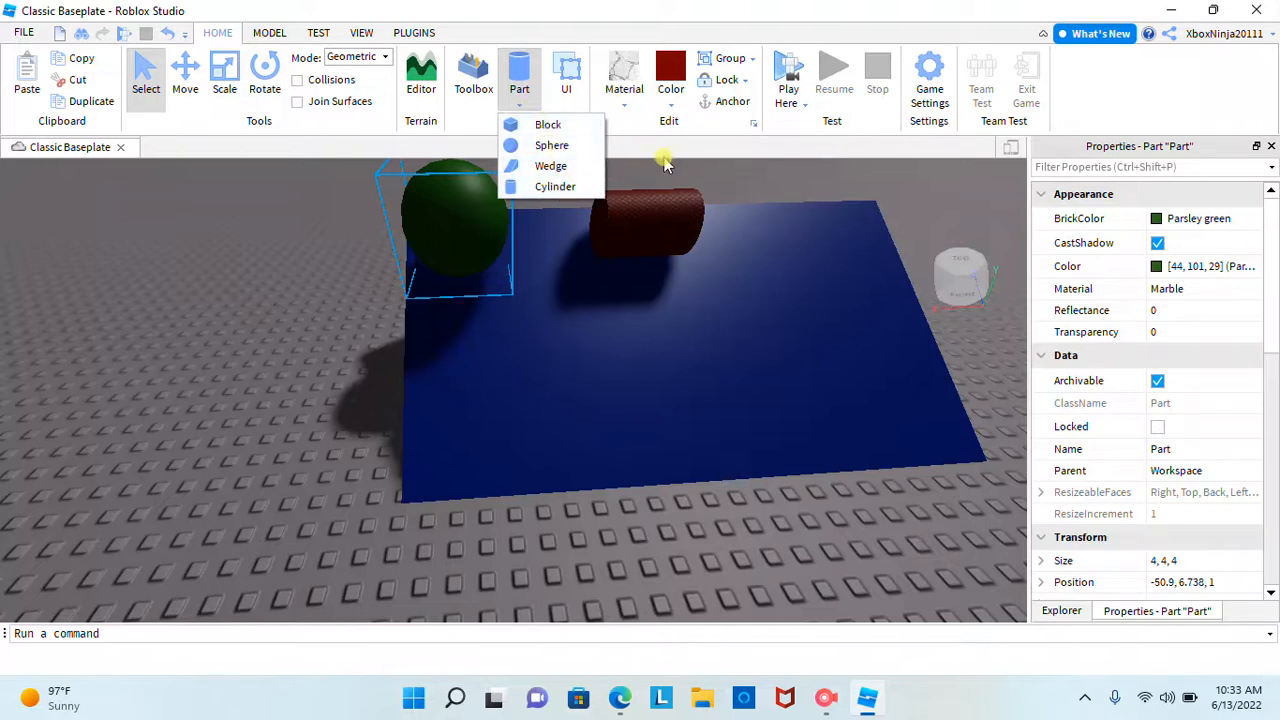
pyautogui.moveTo(693, 177); pyautogui.dragTo(685, 161, button='right')
pyautogui.scroll(-5, 686, 156)
pyautogui.moveTo(714, 295); pyautogui.dragTo(709, 314, button='right')
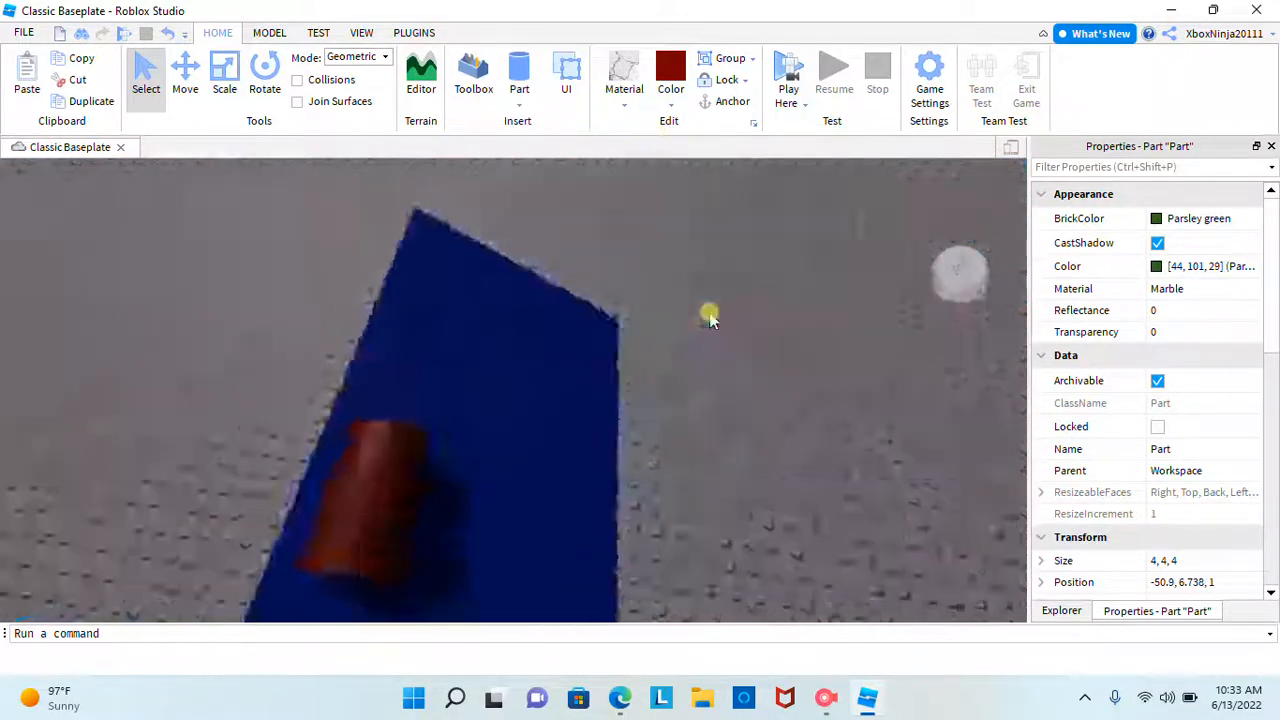
pyautogui.scroll(-3, 709, 314)
pyautogui.click(417, 329)
pyautogui.scroll(-8, 1185, 492)
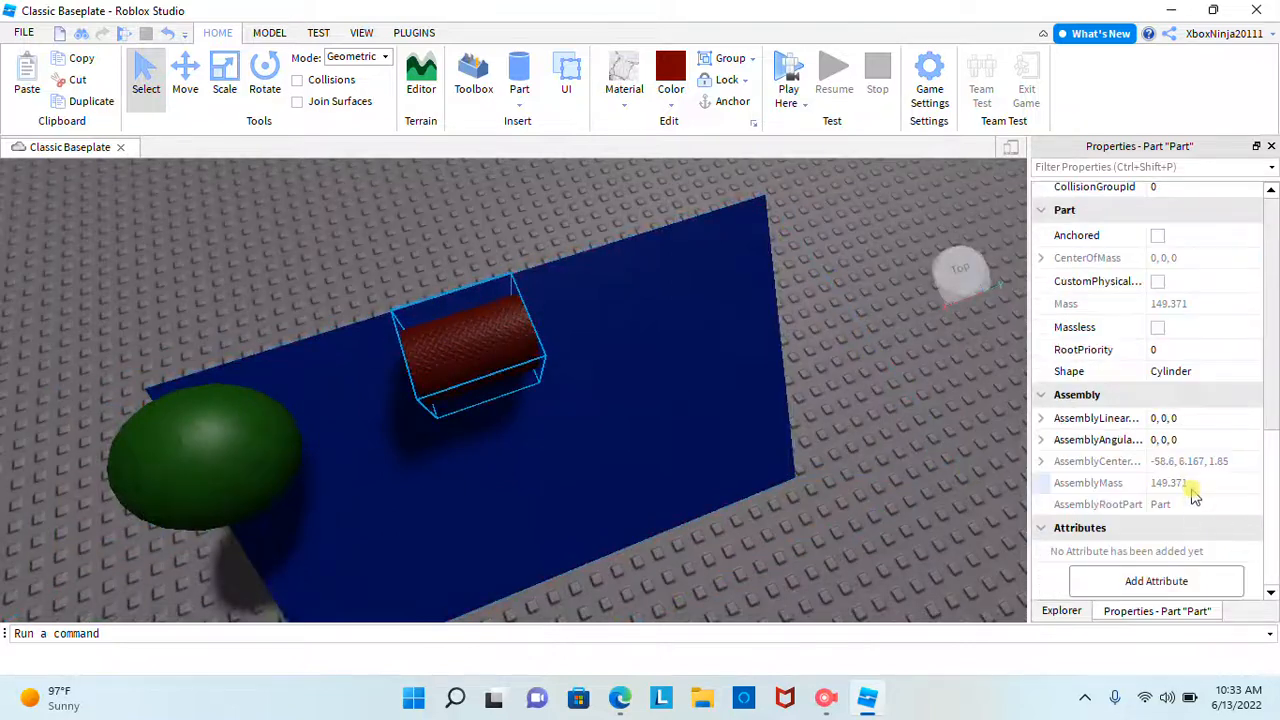
# Try moving the green sphere off the end of the ramp and undo the move.
pyautogui.moveTo(184, 400); pyautogui.dragTo(198, 446)
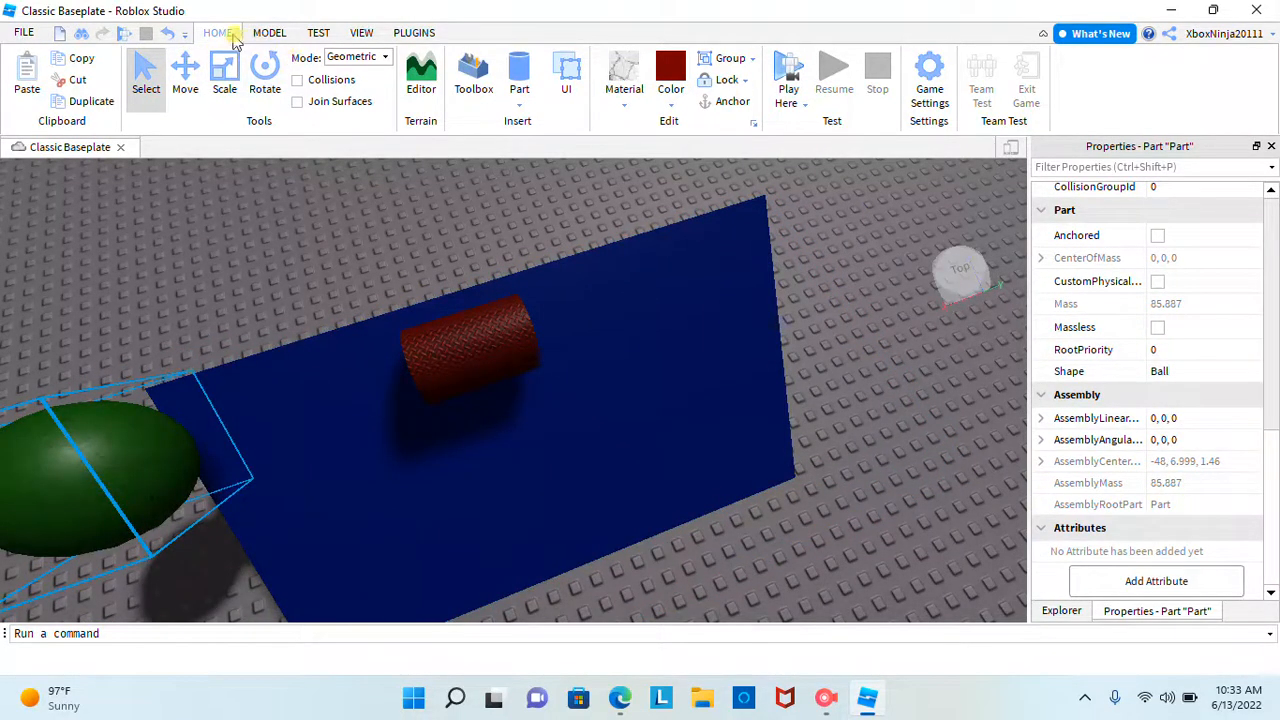
pyautogui.moveTo(491, 246); pyautogui.dragTo(714, 371, button='right')
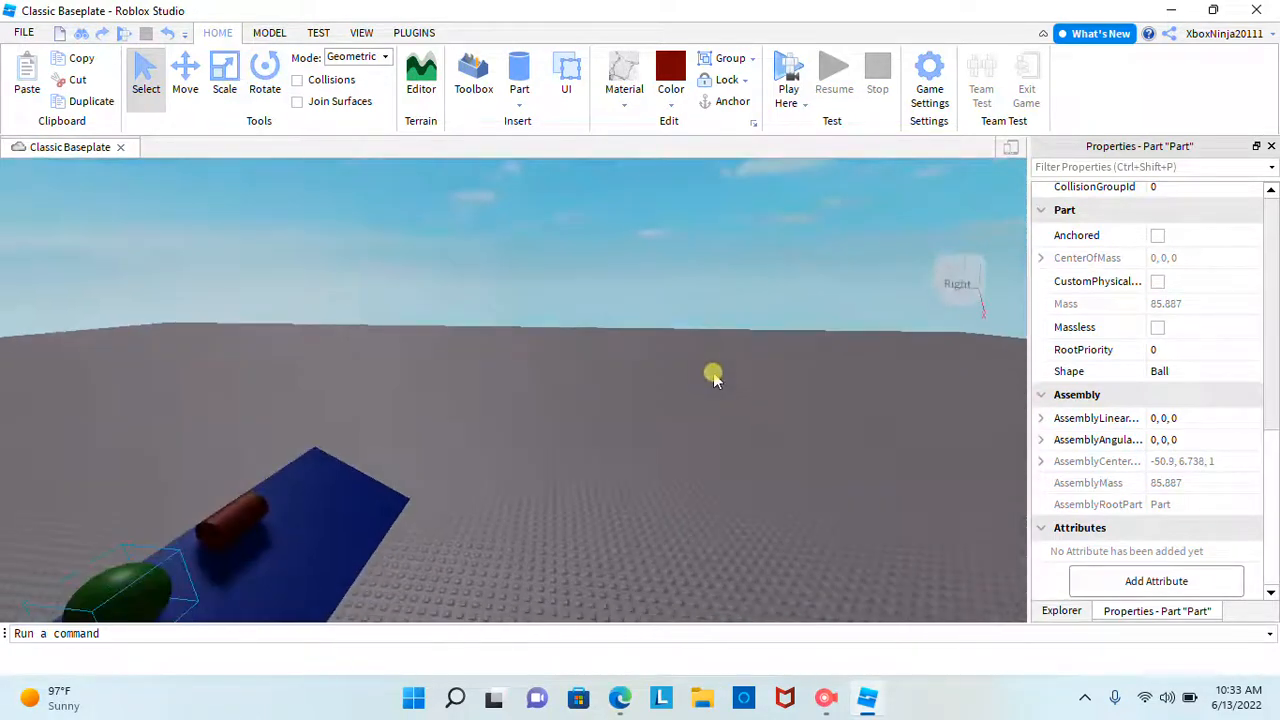
# Playtest the place to watch how the unanchored sphere and cylinder roll off the ramp, and stop the test.
pyautogui.click(795, 75)
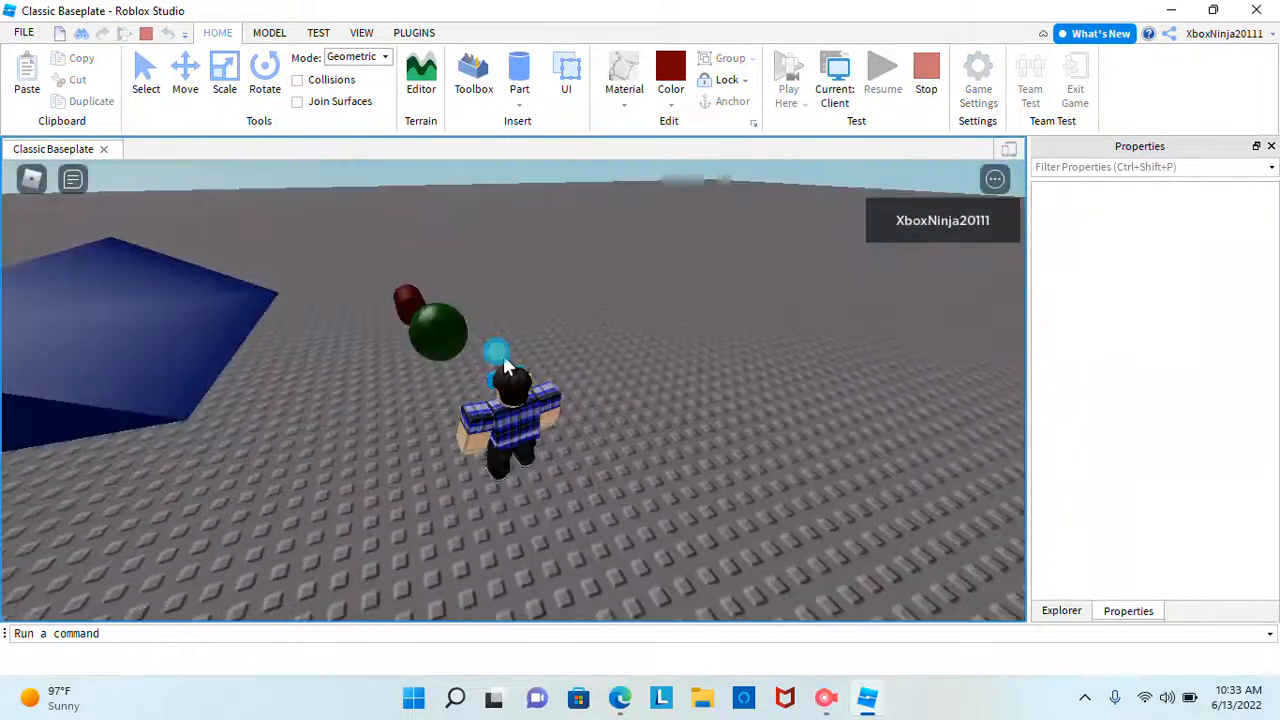
pyautogui.scroll(-10, 505, 365)
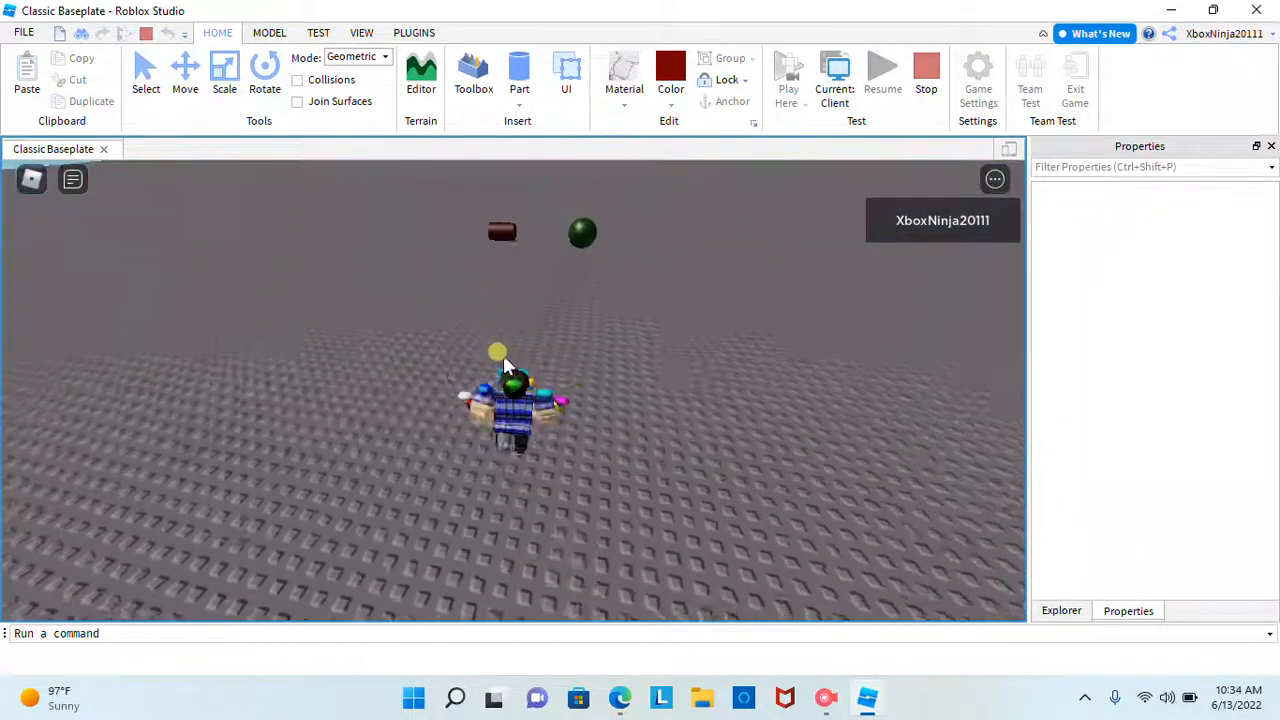
pyautogui.moveTo(503, 365); pyautogui.dragTo(506, 363, button='right')
pyautogui.click(928, 88)
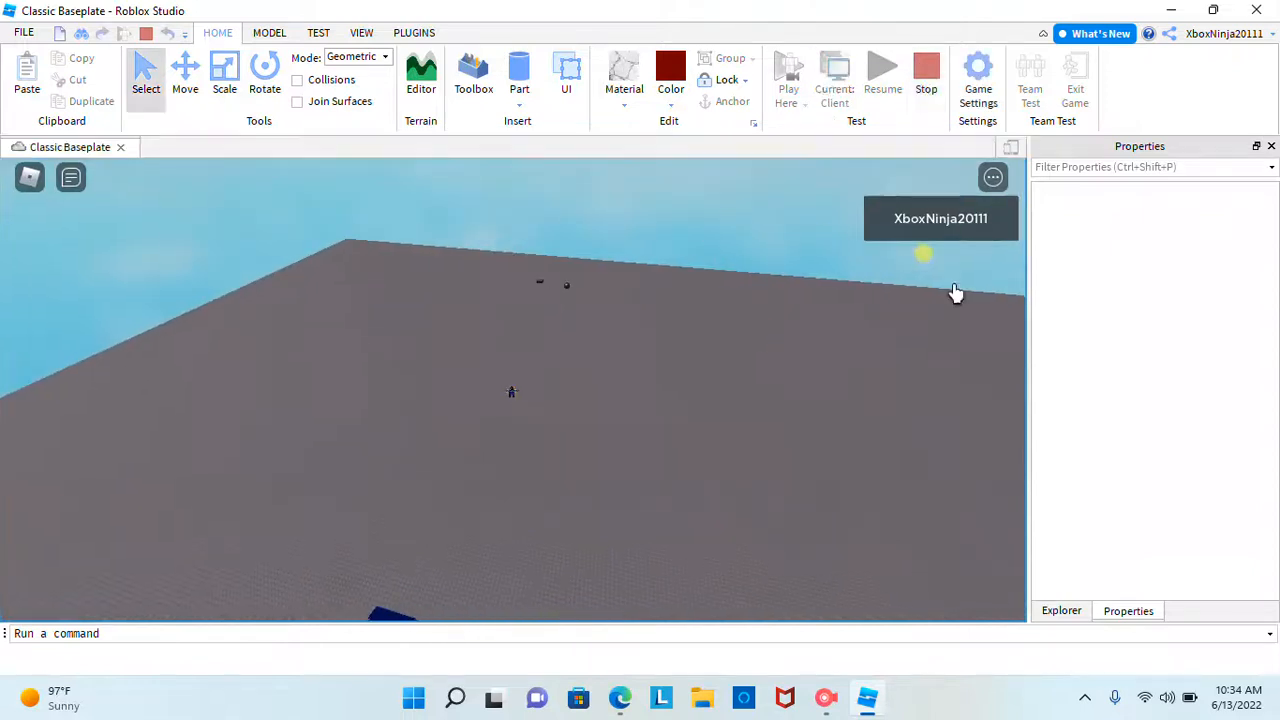
pyautogui.scroll(4, 596, 376)
pyautogui.moveTo(596, 376); pyautogui.dragTo(548, 356, button='right')
pyautogui.scroll(3, 576, 330)
pyautogui.scroll(-4, 661, 256)
pyautogui.moveTo(661, 256); pyautogui.dragTo(703, 386, button='right')
pyautogui.scroll(3, 677, 371)
pyautogui.scroll(-3, 704, 386)
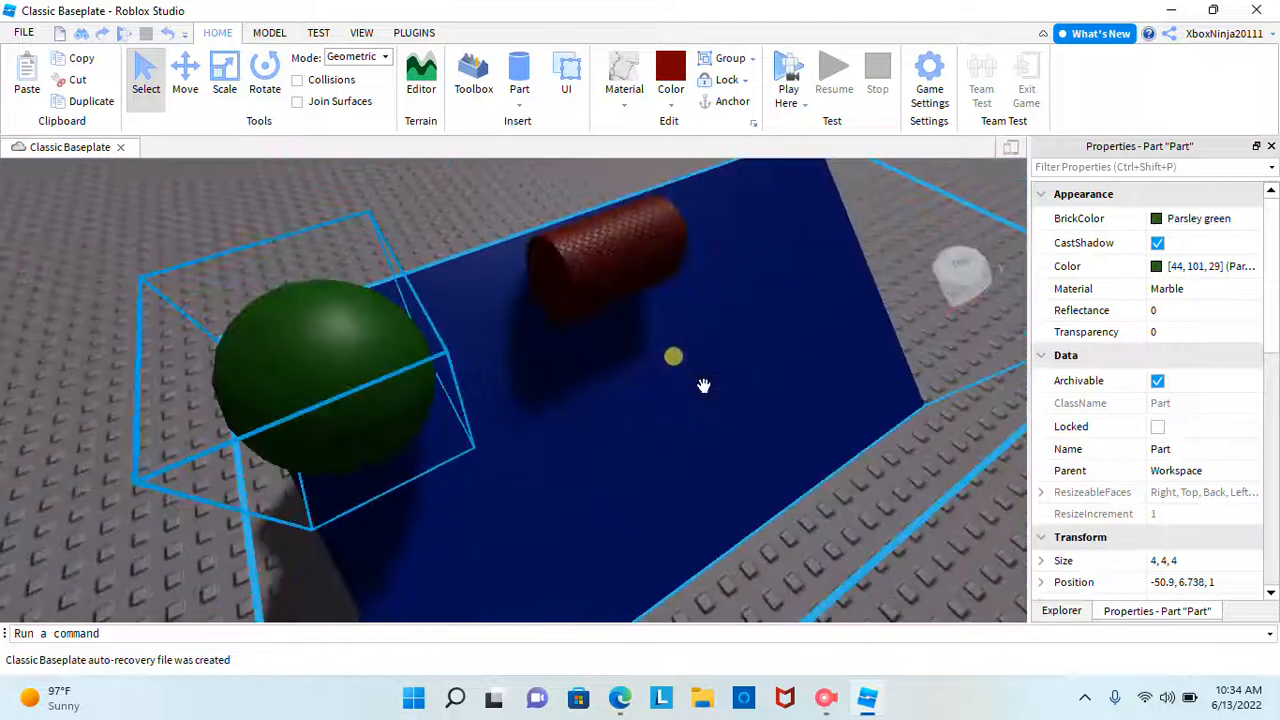
pyautogui.scroll(-3, 600, 370)
pyautogui.click(185, 75)
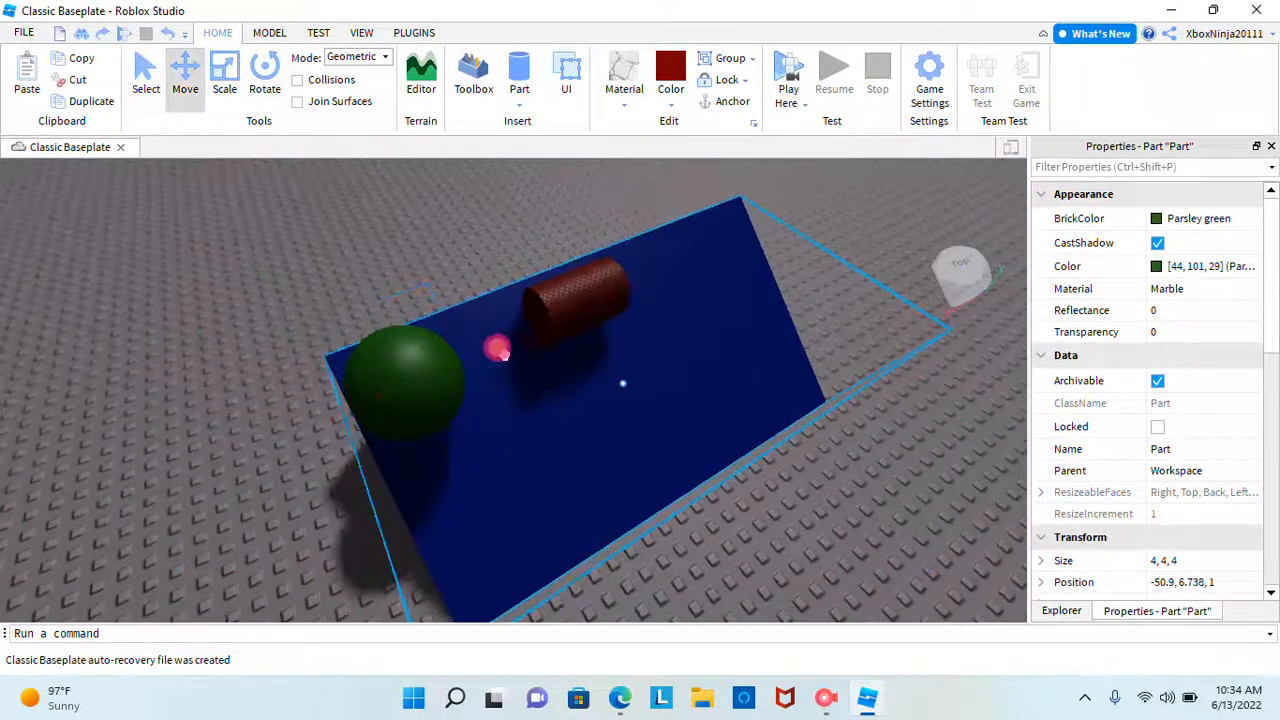
pyautogui.moveTo(493, 354); pyautogui.dragTo(523, 329)
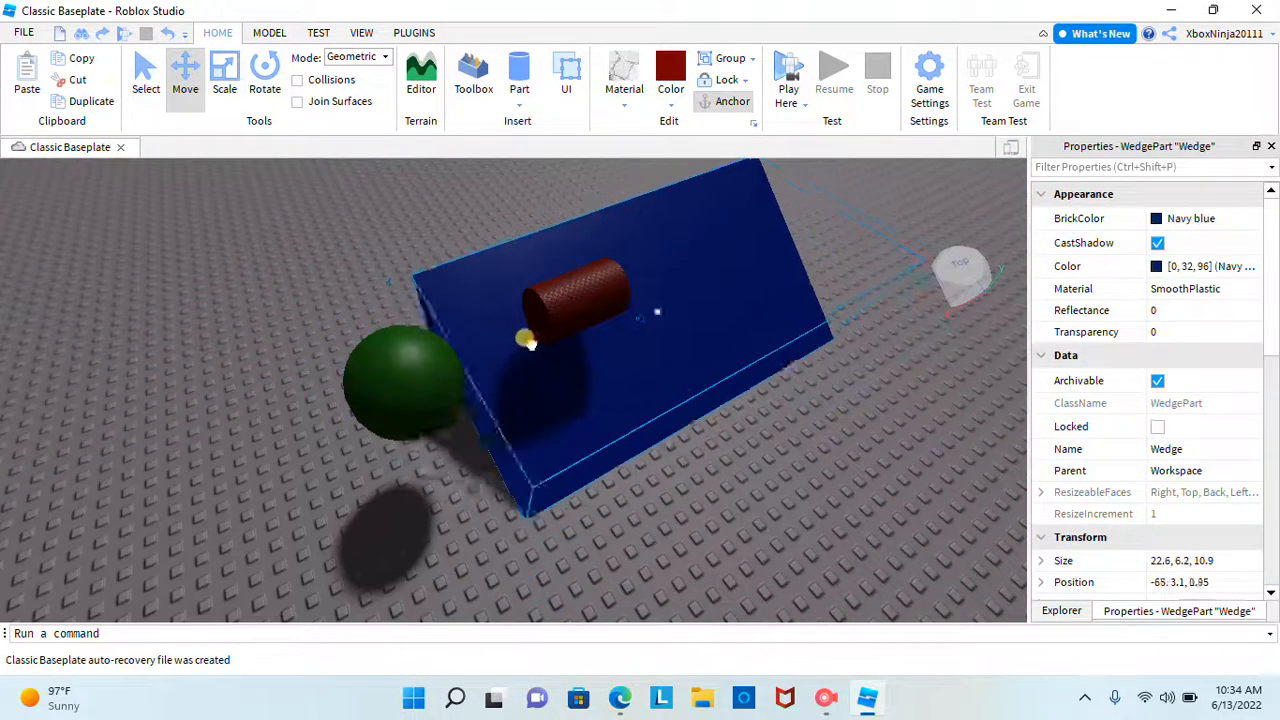
pyautogui.click(168, 33)
# Move the green sphere in from the ramp's end, closer to the cylinder, and clear the selection.
pyautogui.moveTo(429, 366); pyautogui.dragTo(490, 322)
pyautogui.moveTo(466, 414); pyautogui.dragTo(486, 443)
pyautogui.click(566, 278)
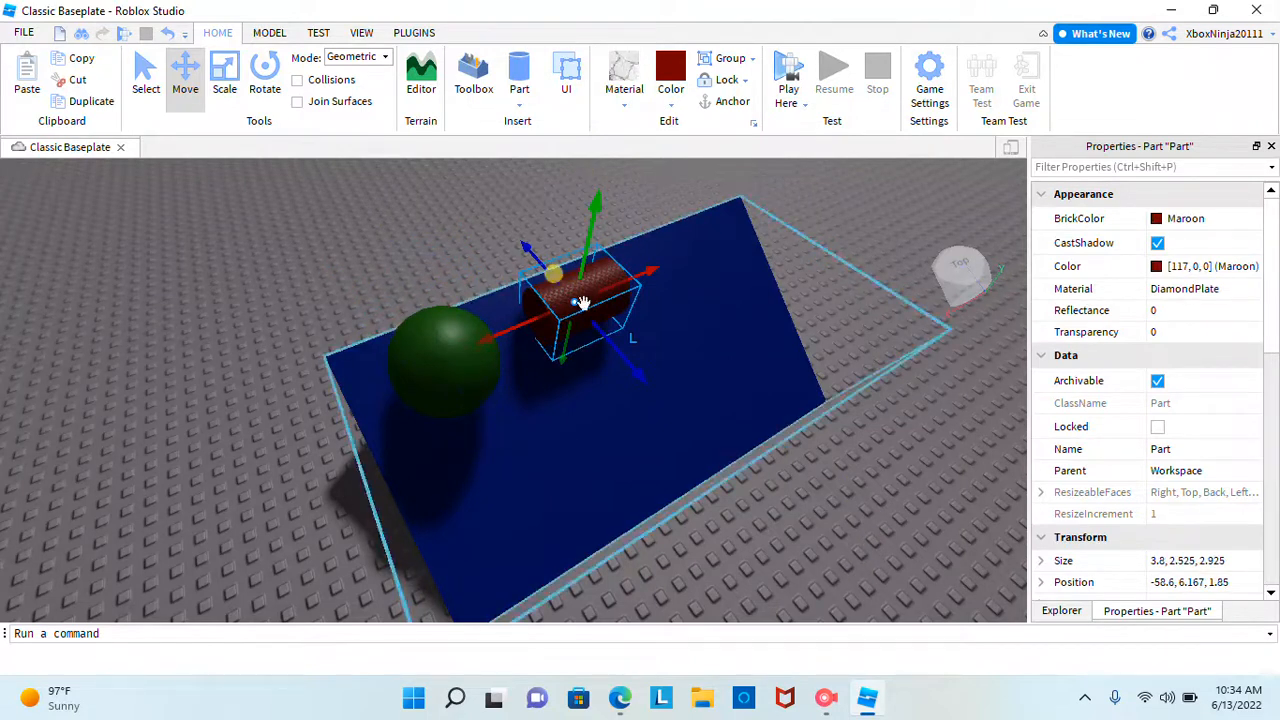
pyautogui.click(838, 250)
# Examine the ramp with the sphere and cylinder from several distances and angles.
pyautogui.scroll(-6, 826, 203)
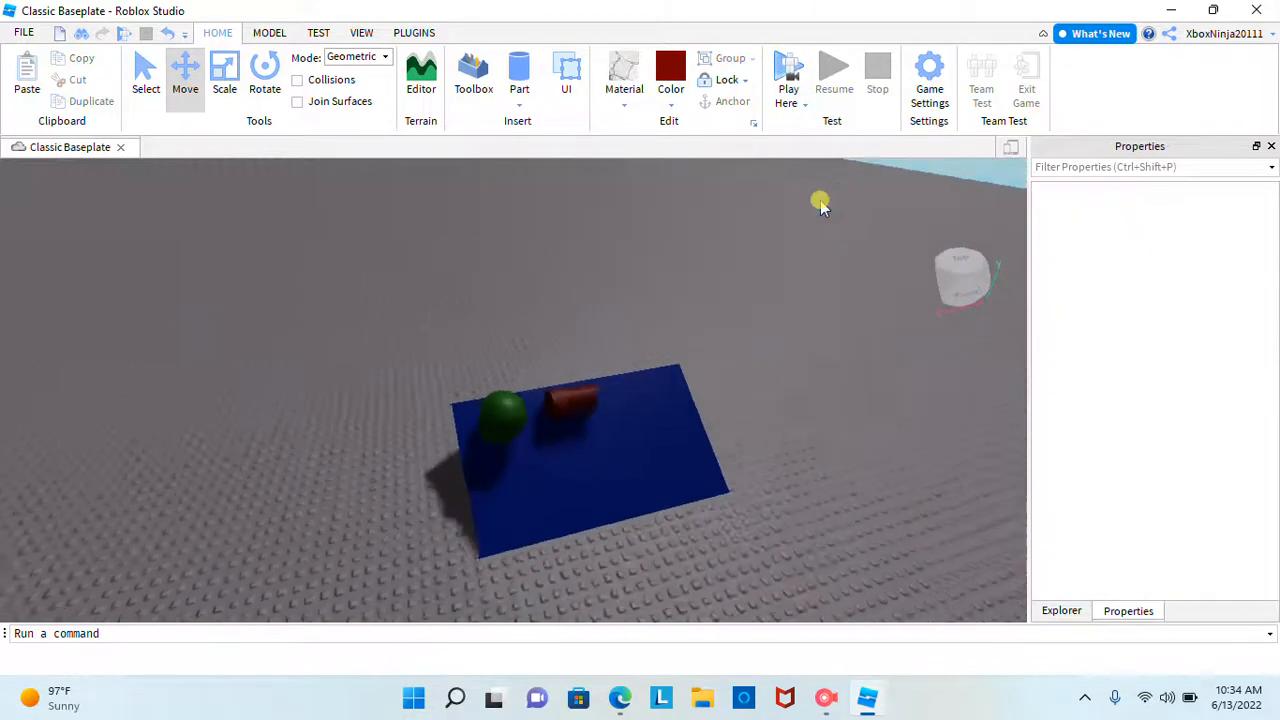
pyautogui.scroll(2, 820, 205)
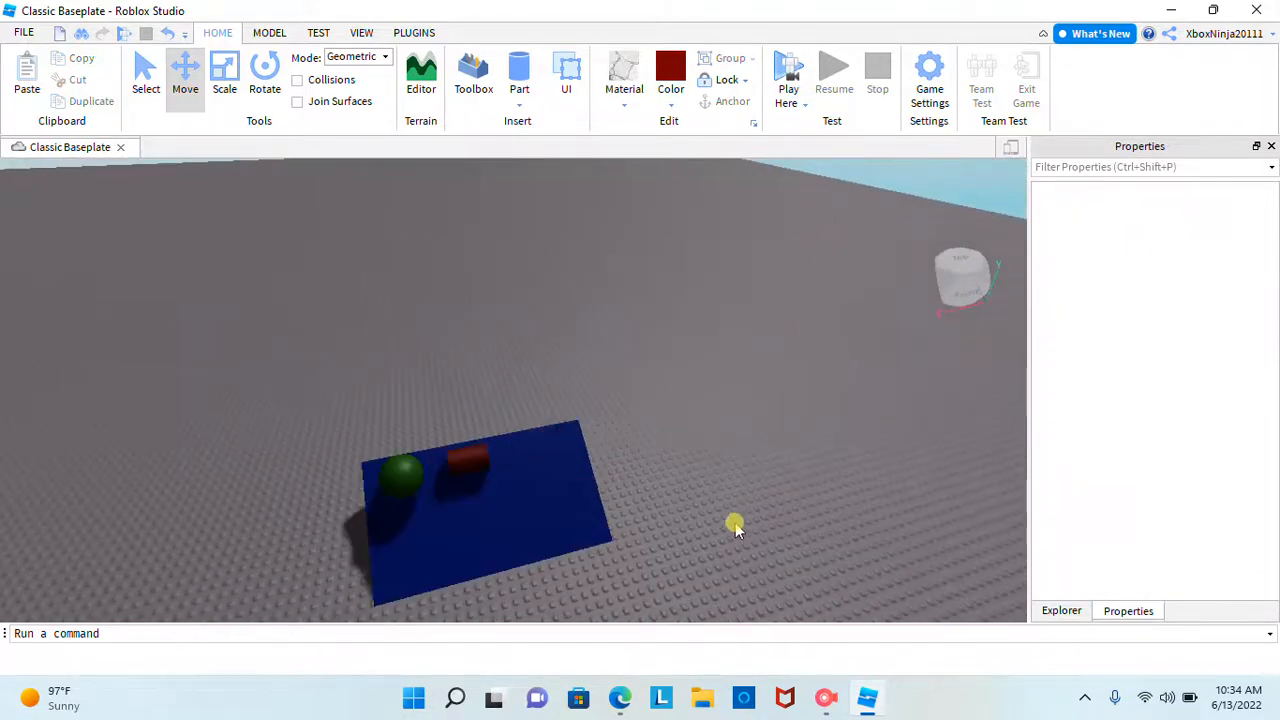
pyautogui.scroll(-4, 705, 542)
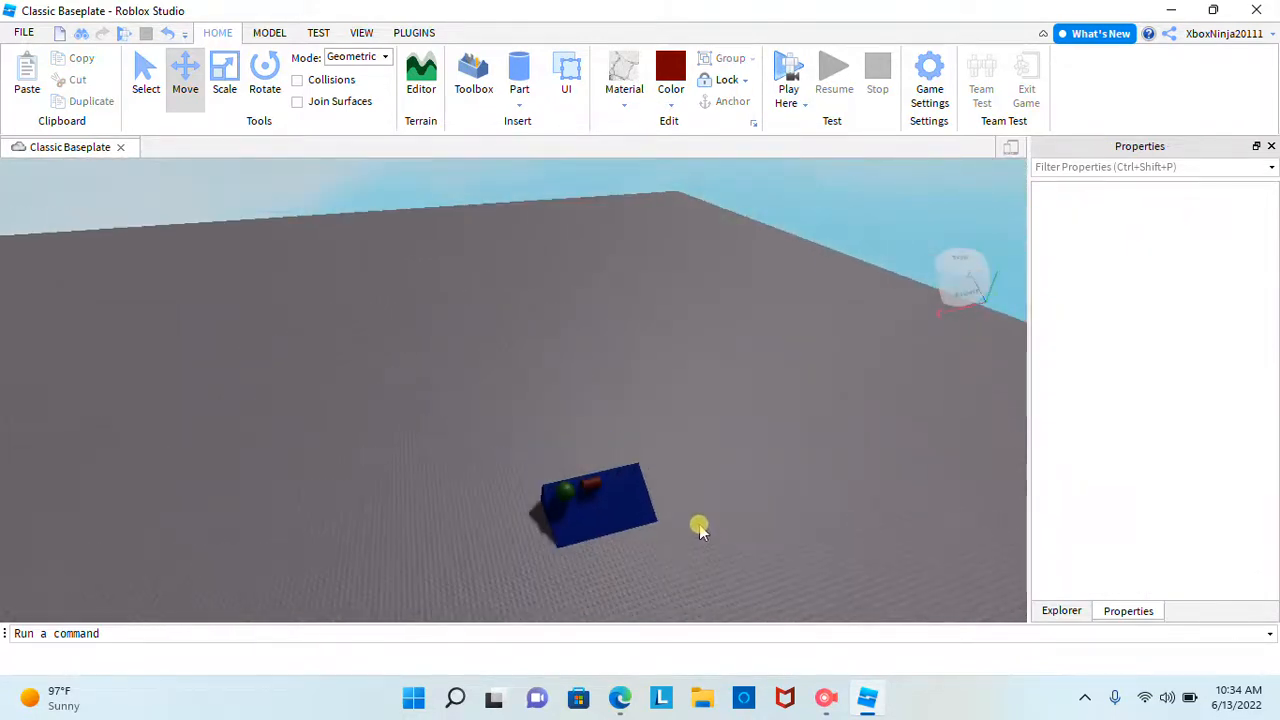
pyautogui.scroll(2, 700, 500)
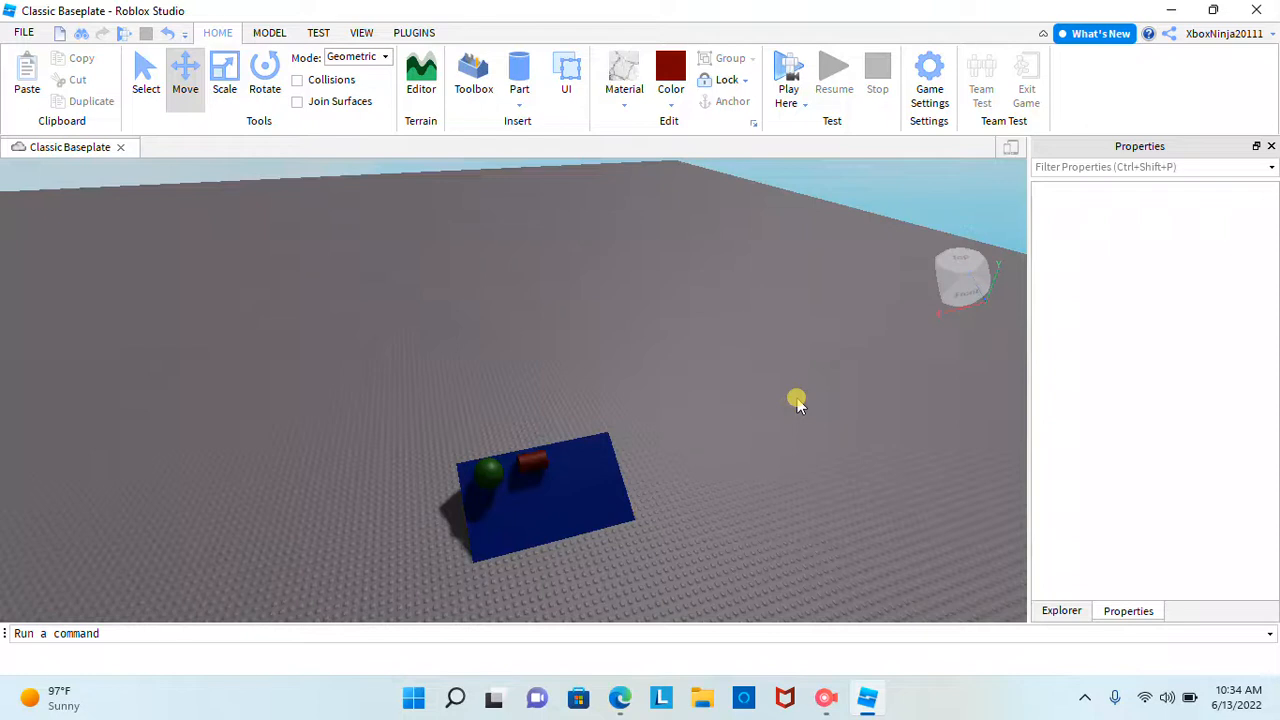
pyautogui.press('w')
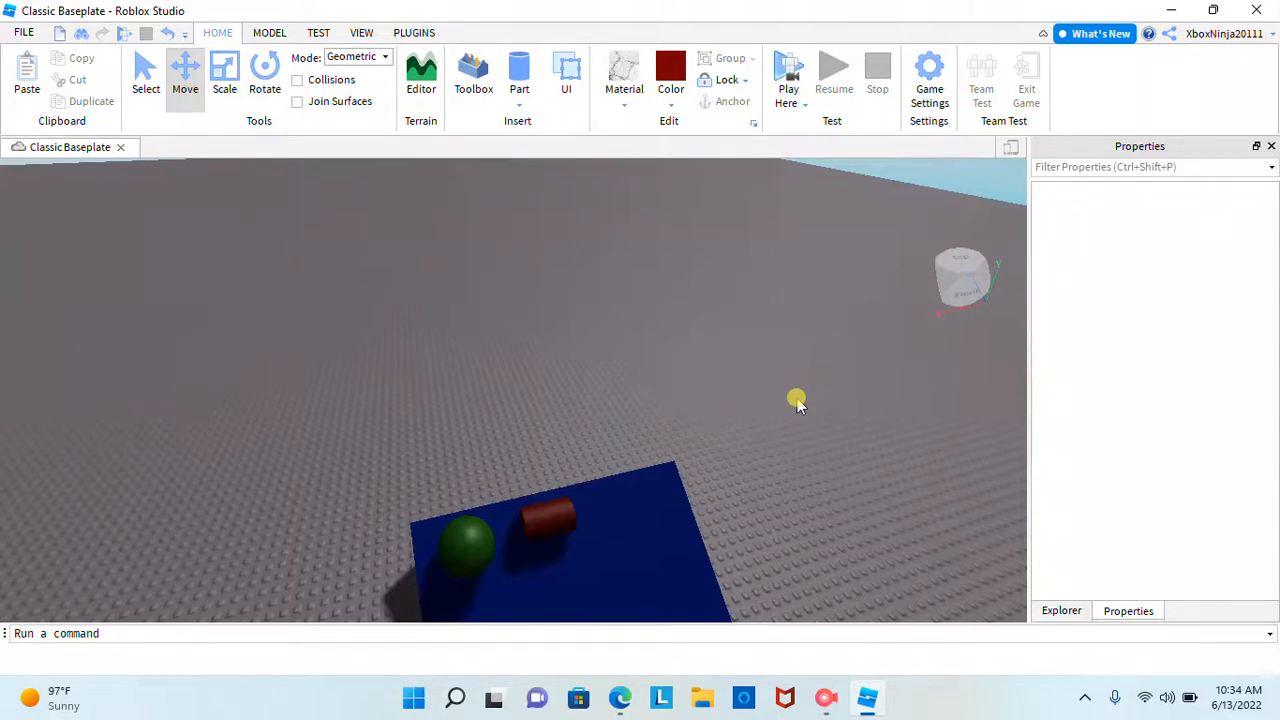
pyautogui.press('s')
pyautogui.moveTo(654, 450); pyautogui.dragTo(510, 387, button='right')
pyautogui.press('w')
pyautogui.press('w')
pyautogui.press('s')
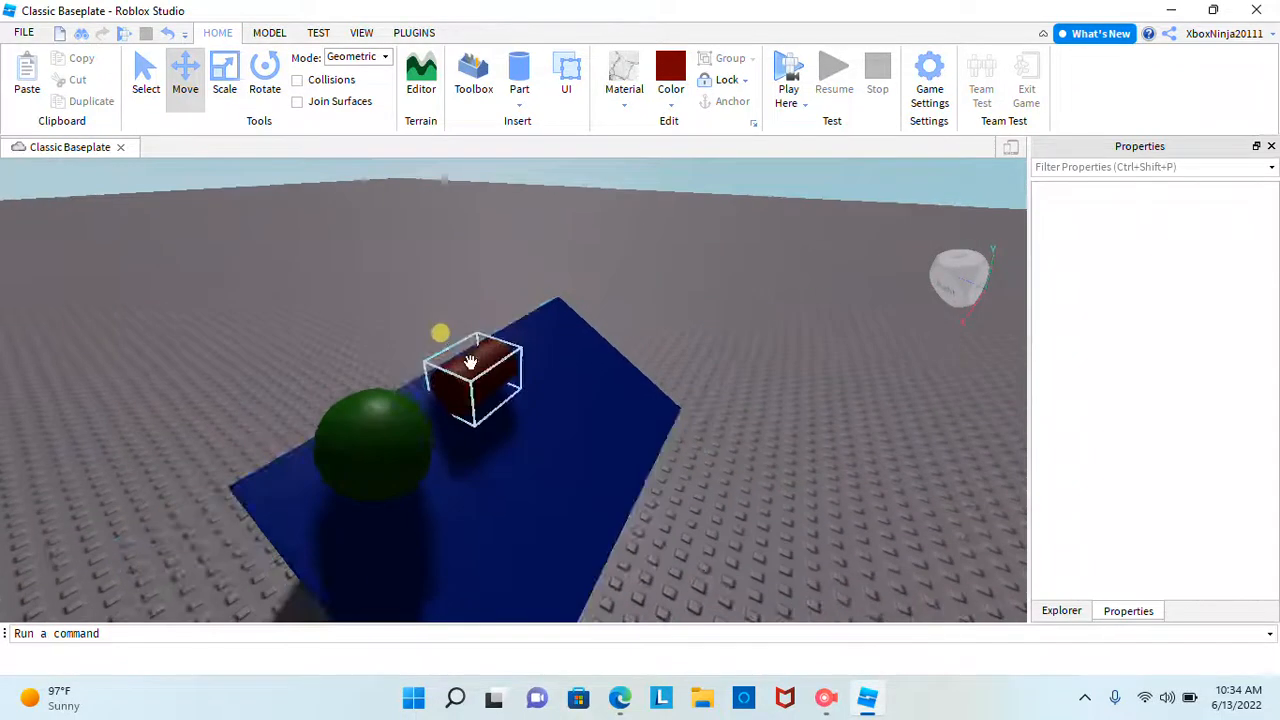
pyautogui.click(470, 362)
pyautogui.press('w')
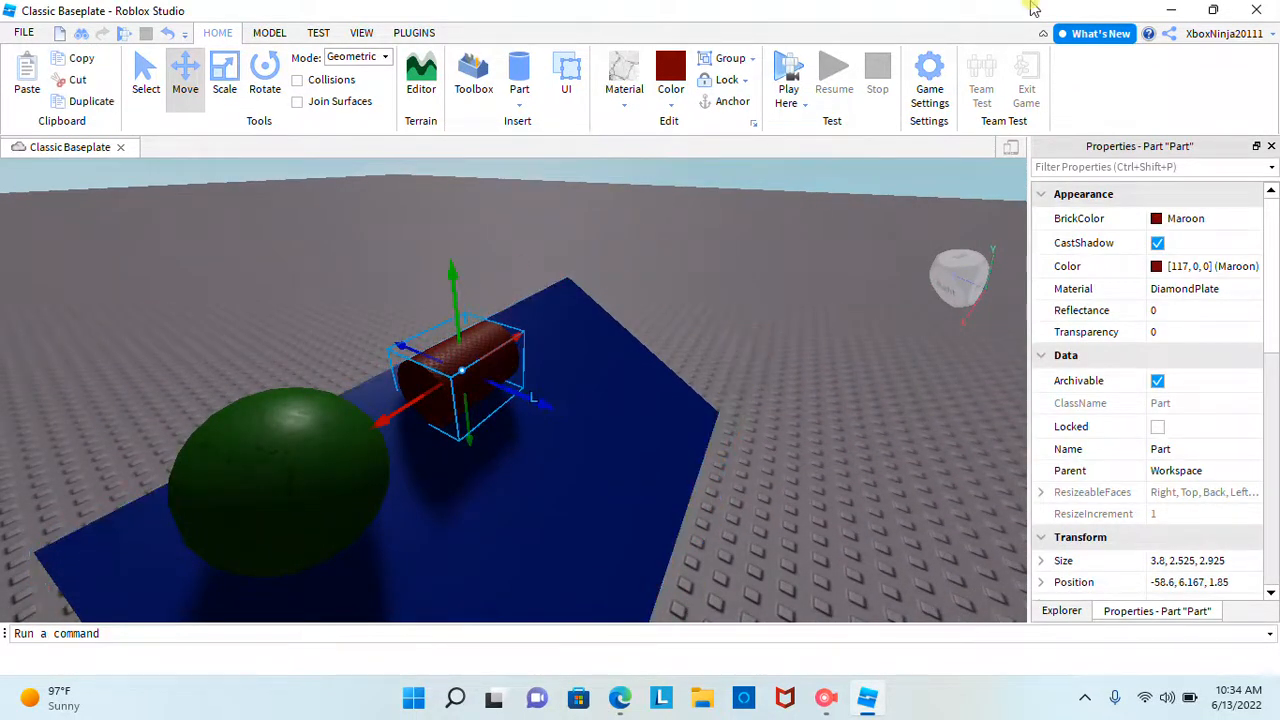
pyautogui.click(737, 308)
pyautogui.moveTo(731, 298); pyautogui.dragTo(729, 297, button='right')
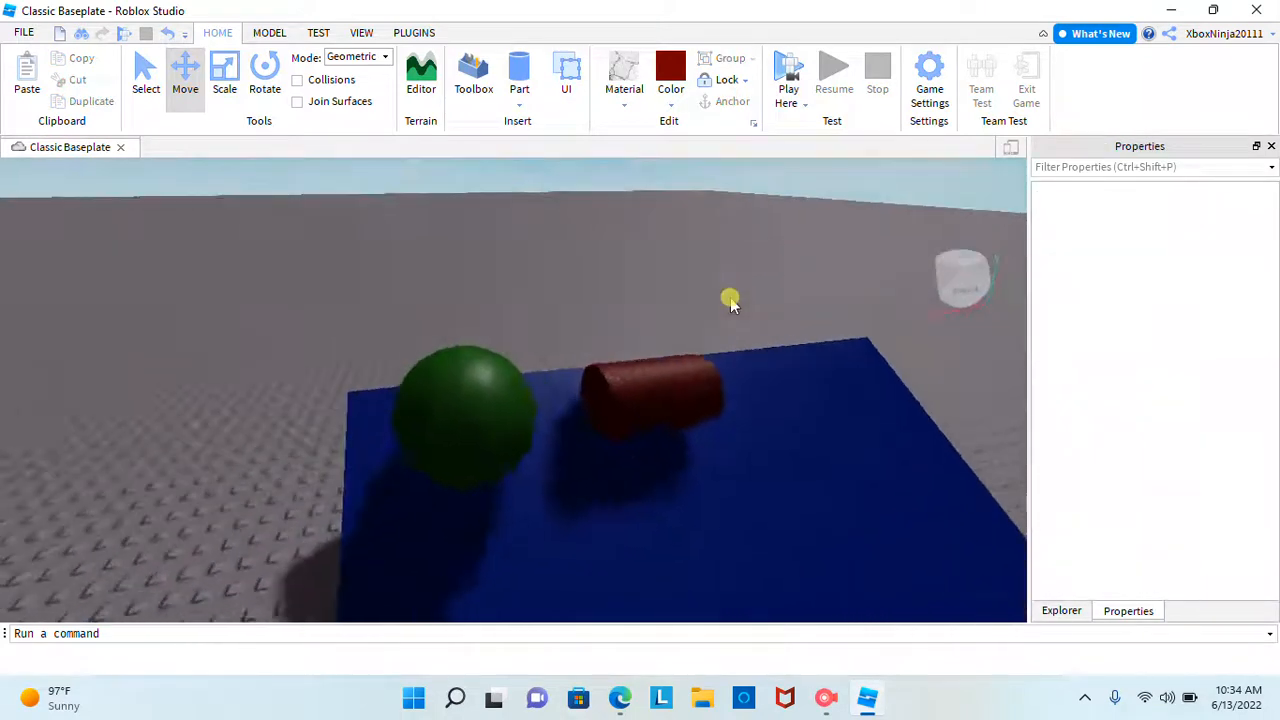
pyautogui.press('s')
pyautogui.press('w')
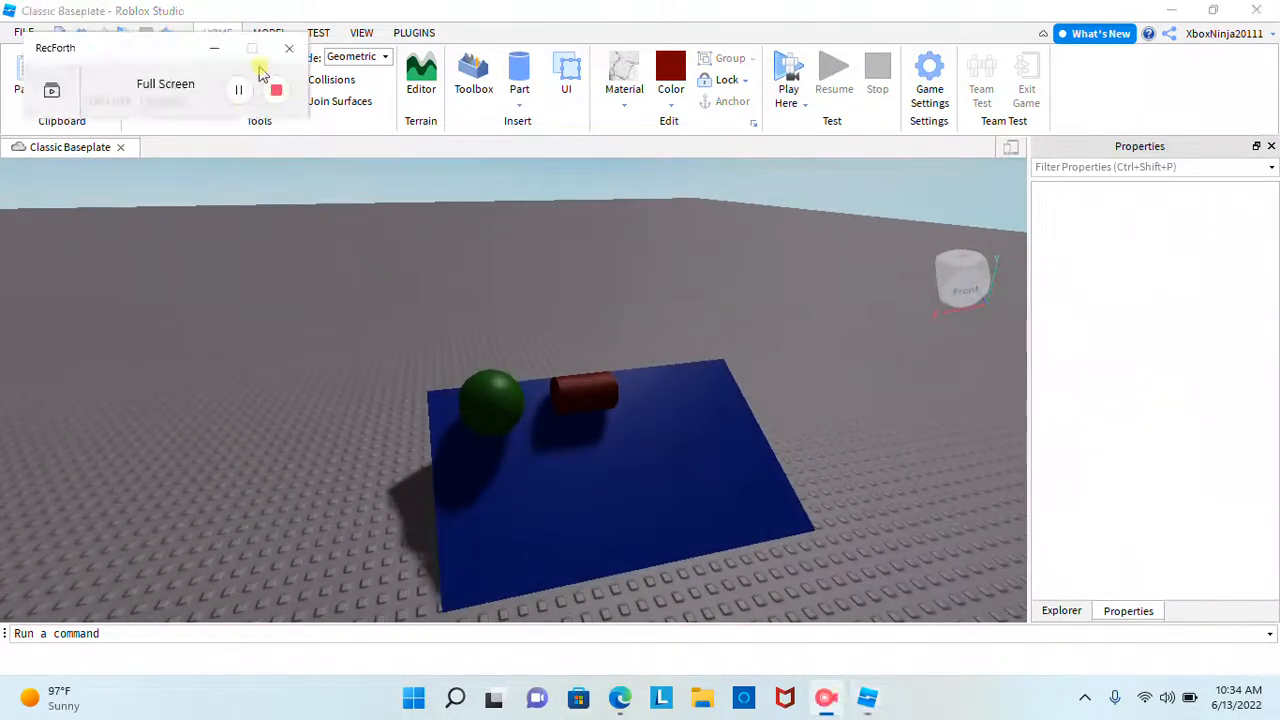